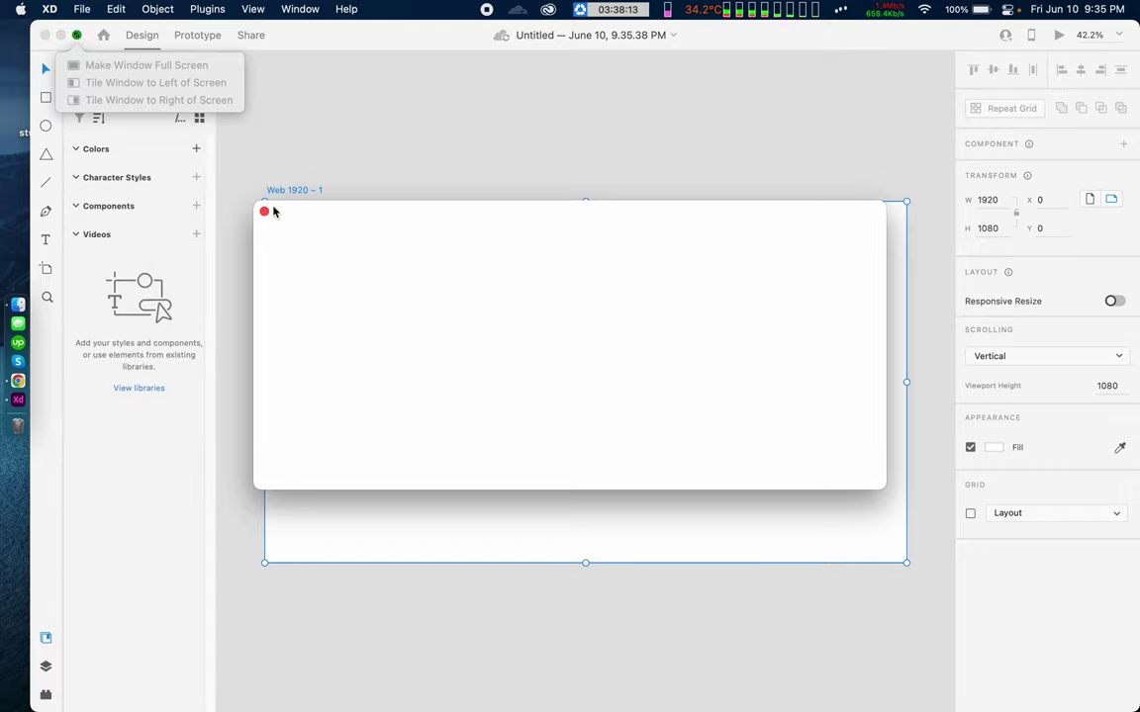
- Make the window full screen and hide the document assets beside the canvas
left_click(78, 37)
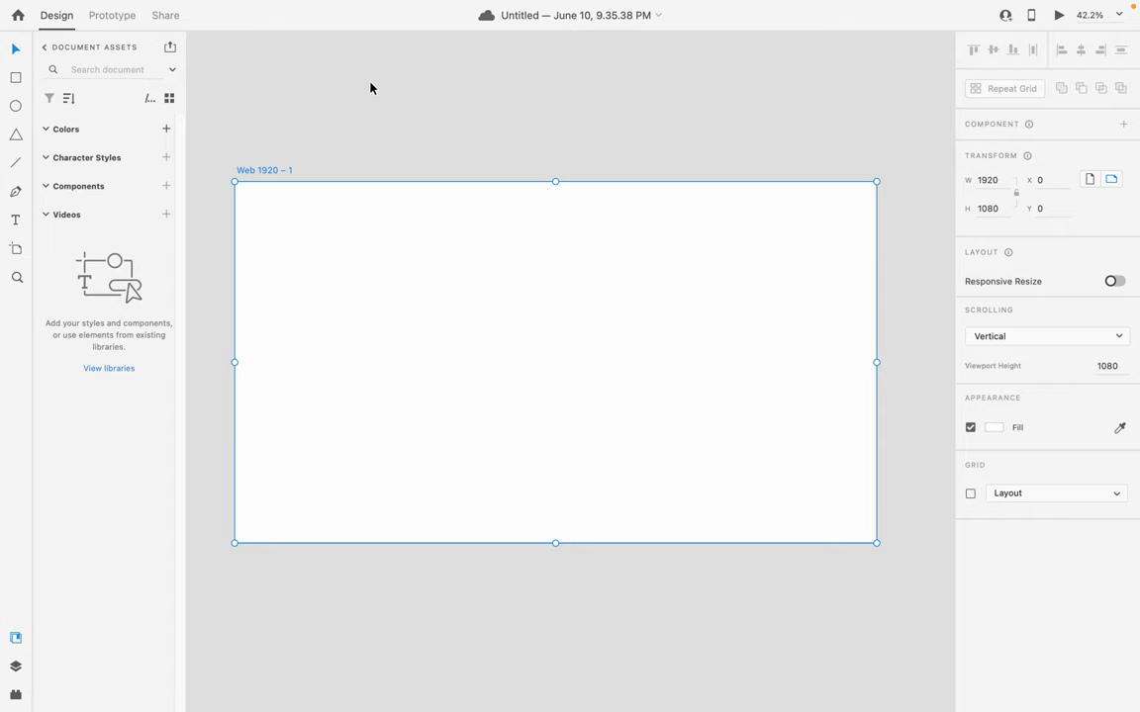
left_click(370, 88)
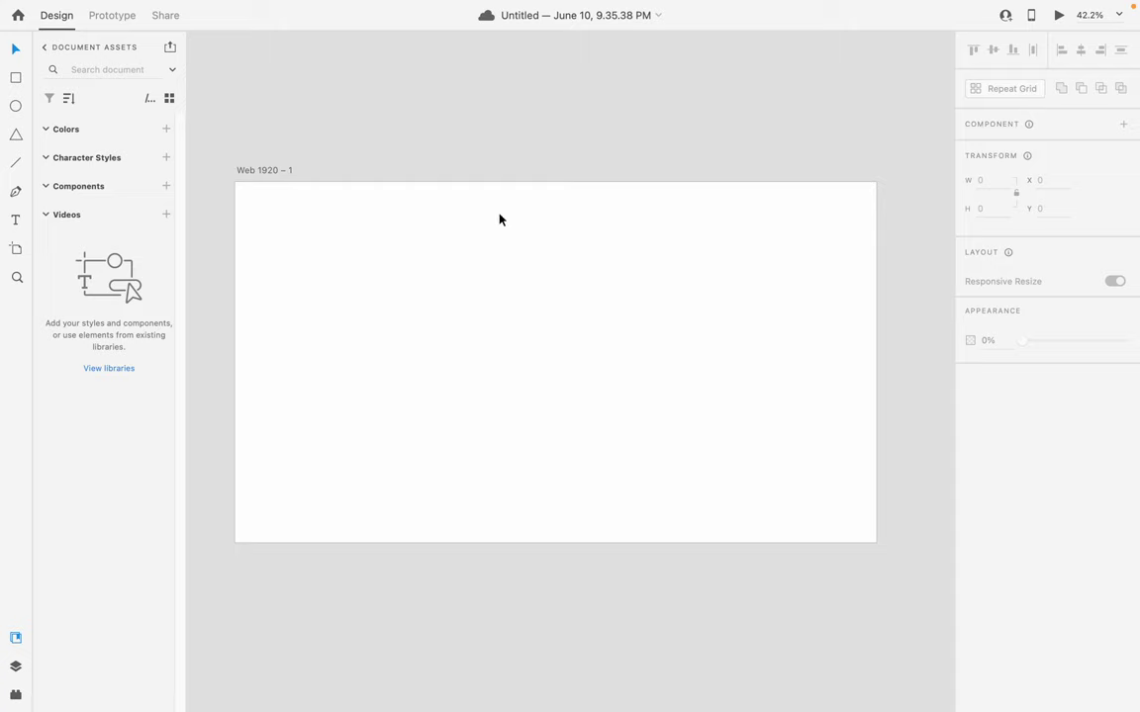
left_click(18, 79)
scroll(293, 207, "up", 5)
scroll(293, 207, "down", 3)
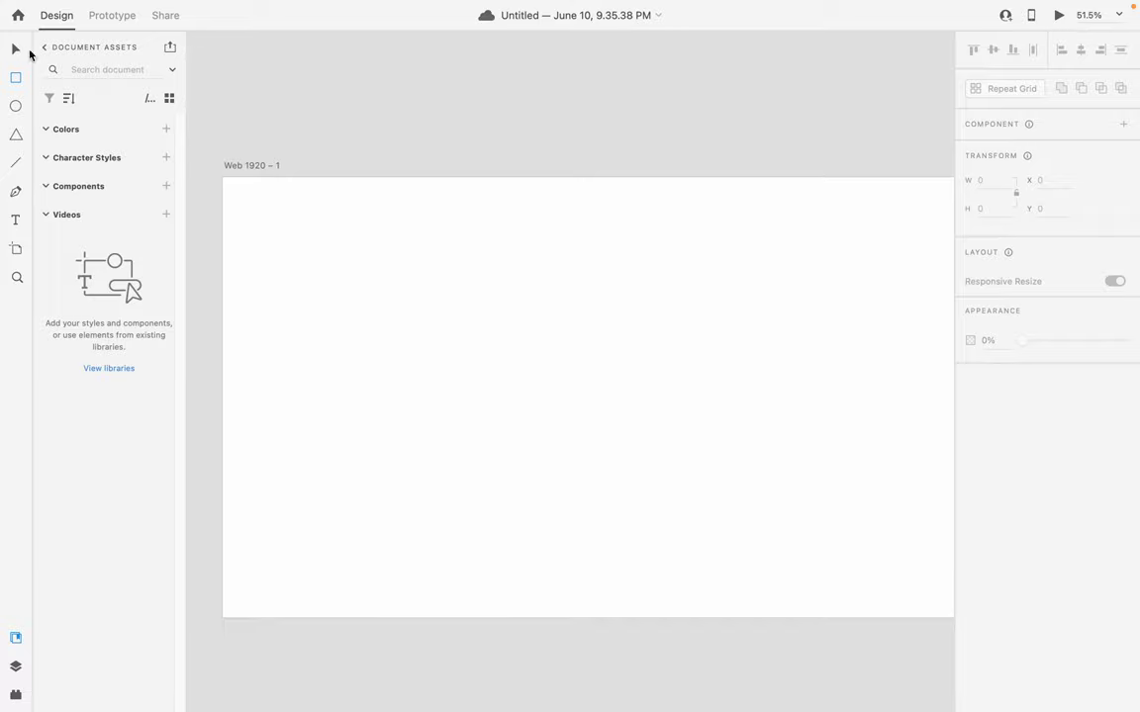
left_click(15, 639)
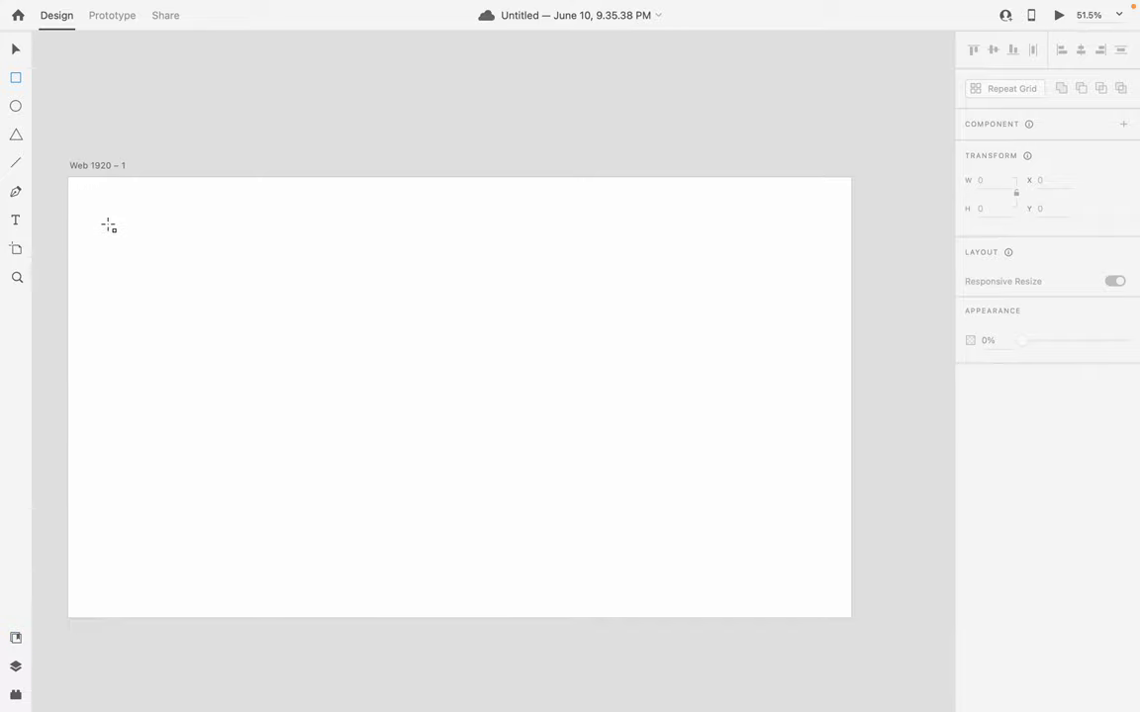
- Draw a rectangle about 609 × 167 in the artboard's upper-left area and a smaller one about 237 × 100 below it
left_click_drag(92, 196, 304, 264)
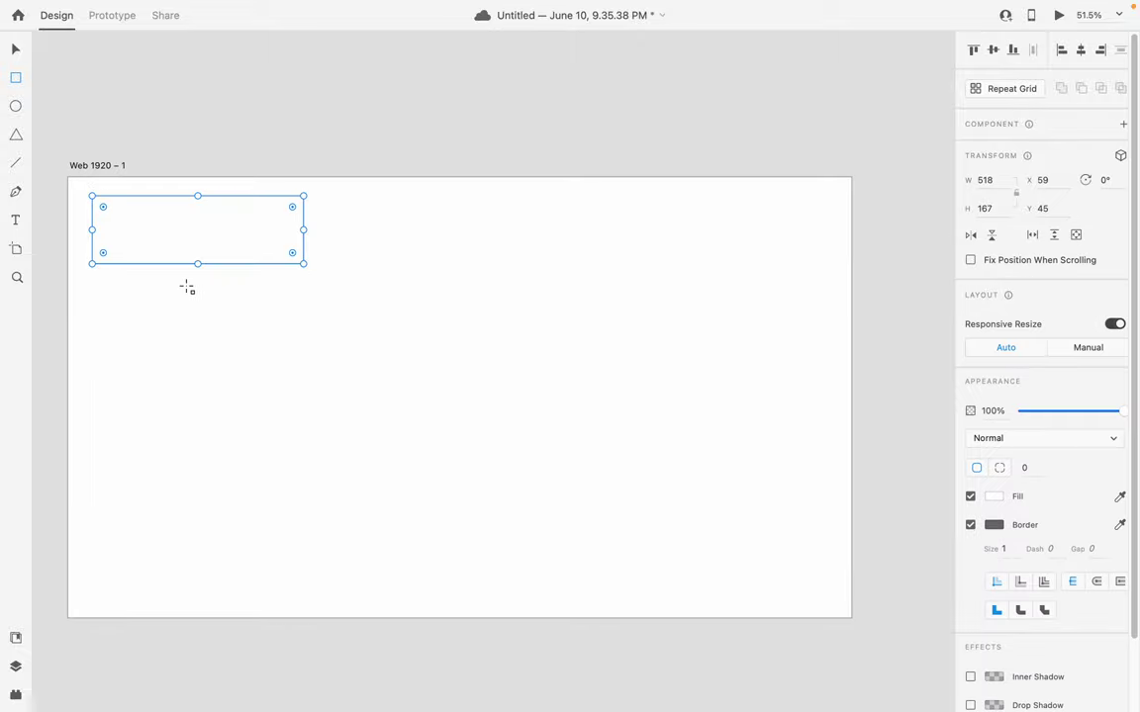
key("super+z")
mouse_move(95, 198)
left_mouse_down()
mouse_move(278, 265)
mouse_move(343, 265)
left_mouse_up()
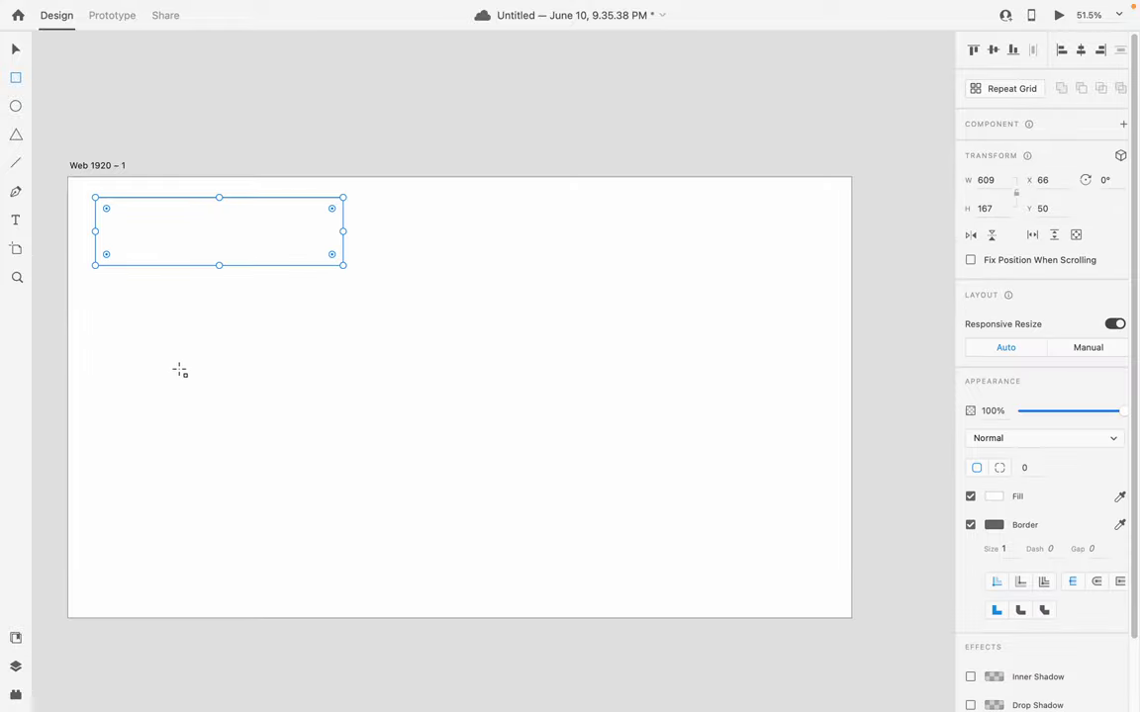
left_click_drag(95, 308, 193, 348)
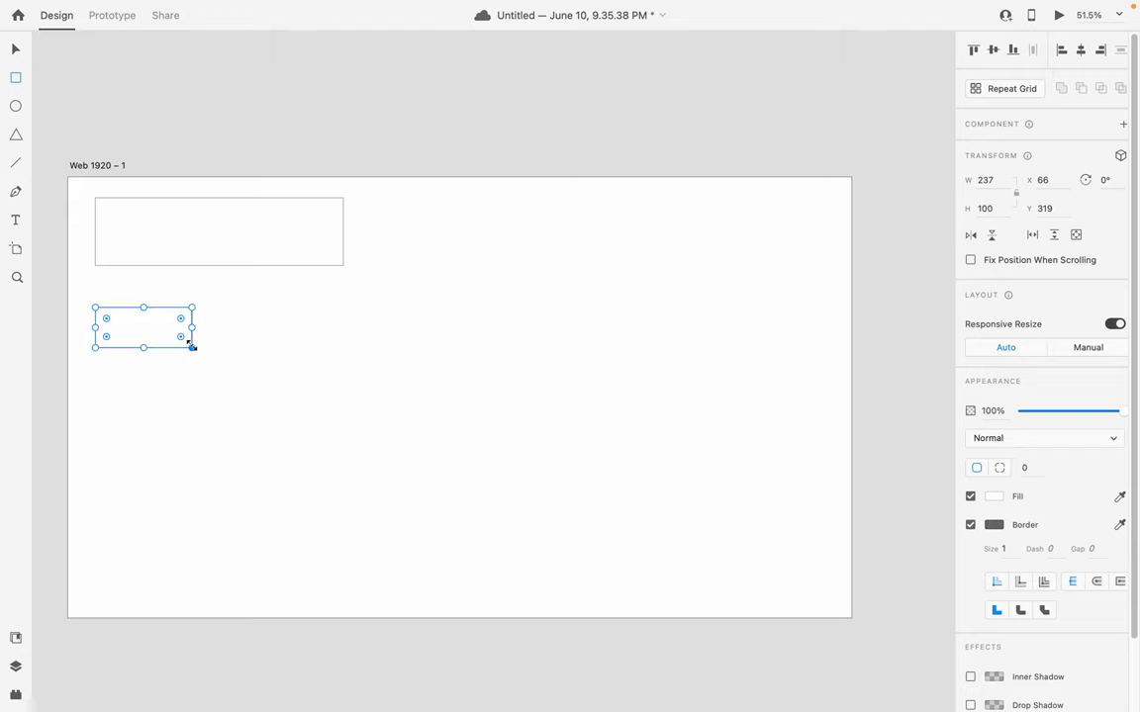
left_click(262, 321)
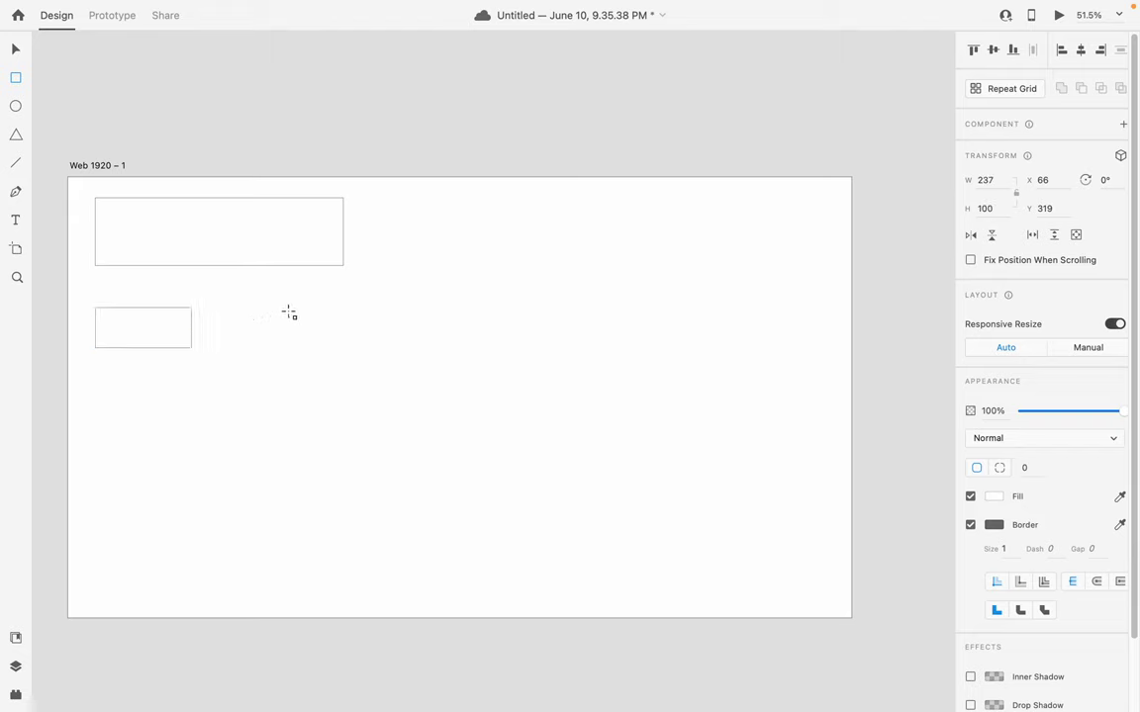
mouse_move(288, 313)
left_mouse_down()
mouse_move(339, 343)
mouse_move(416, 349)
left_mouse_up()
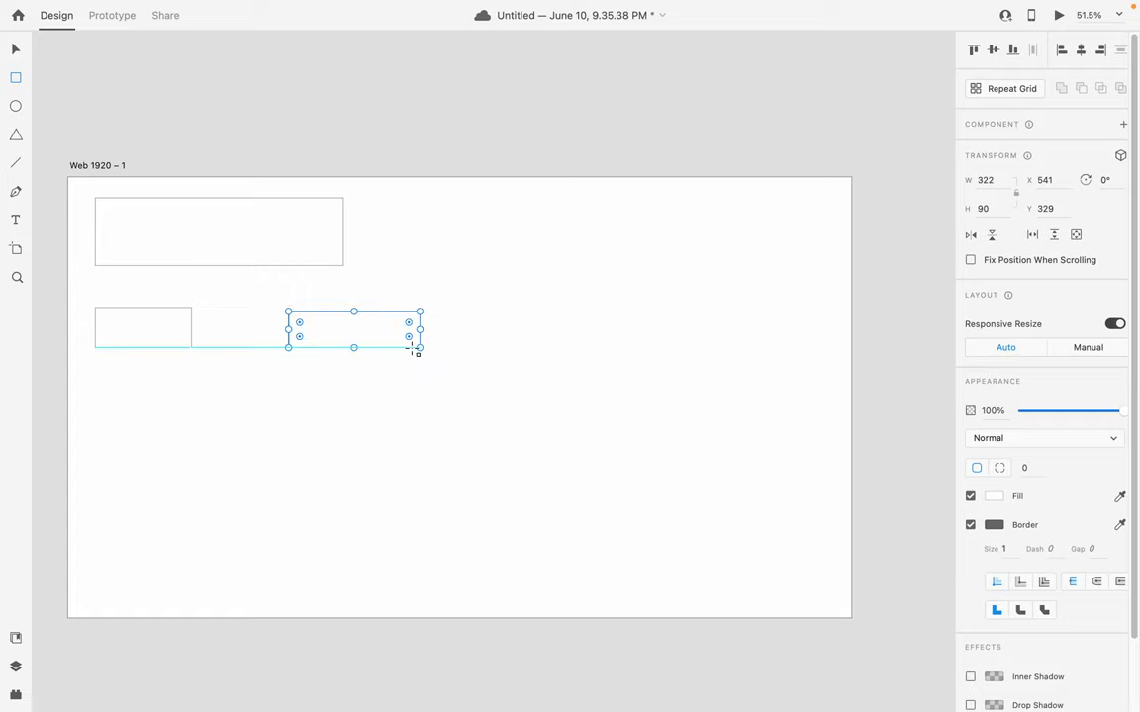
key("Delete")
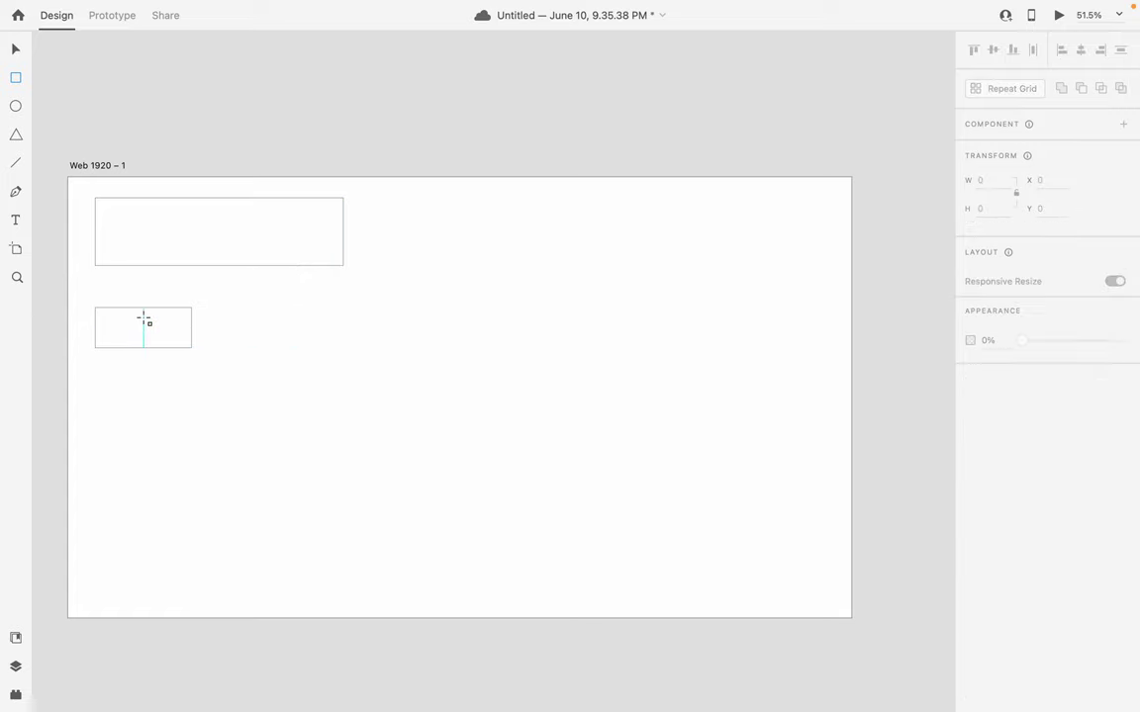
left_click_drag(143, 318, 193, 318)
key("Delete")
- Duplicate the small rectangle twice to its right, making a row of three evenly spaced boxes
left_click(15, 49)
left_click_drag(142, 333, 296, 334)
left_click(426, 324)
left_click_drag(304, 337, 456, 334)
left_click(445, 394)
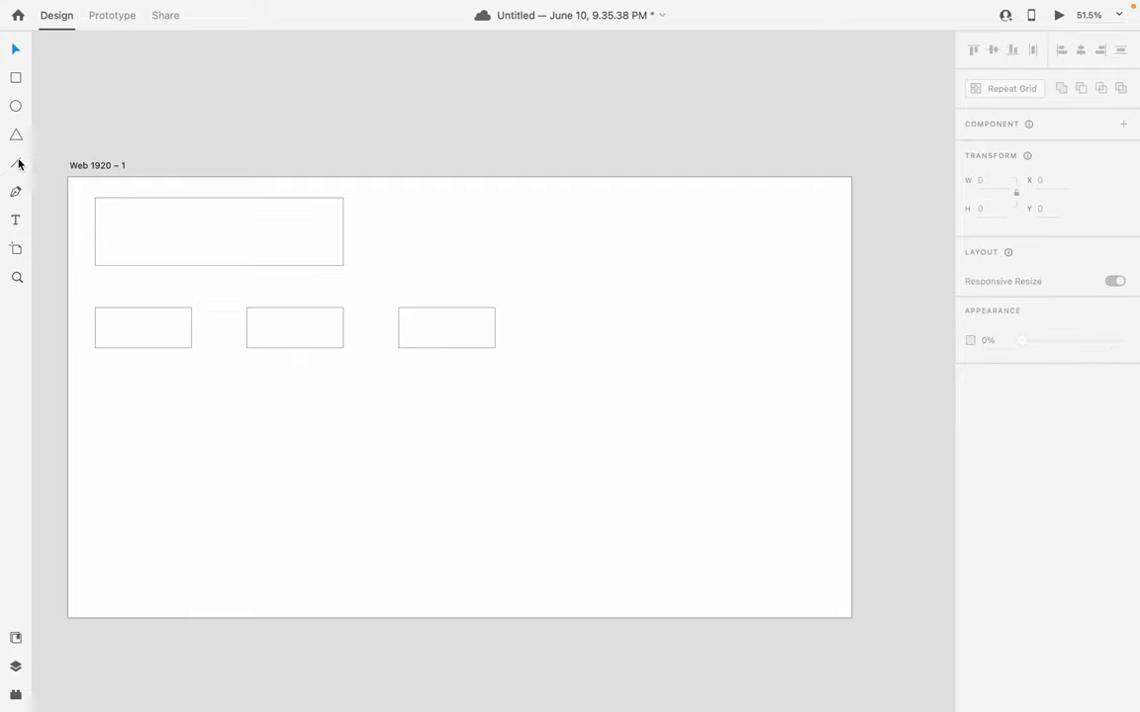
- Add the text "X" between the first and second small boxes and set its font size to 36
left_click(17, 219)
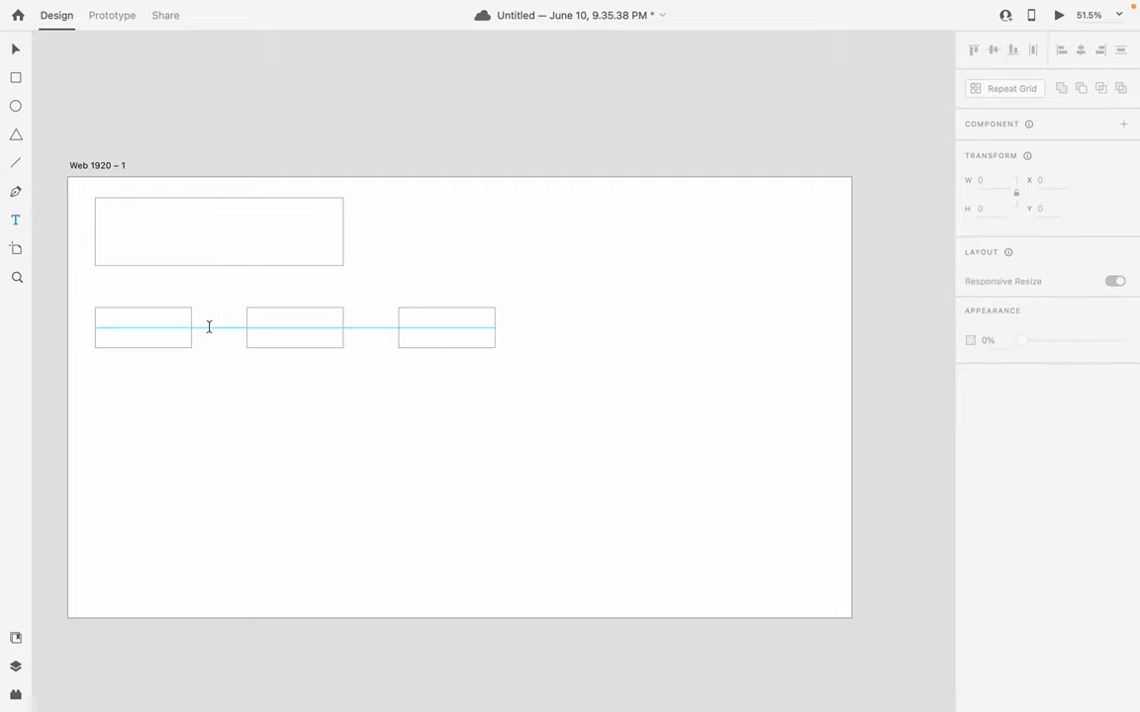
left_click(209, 326)
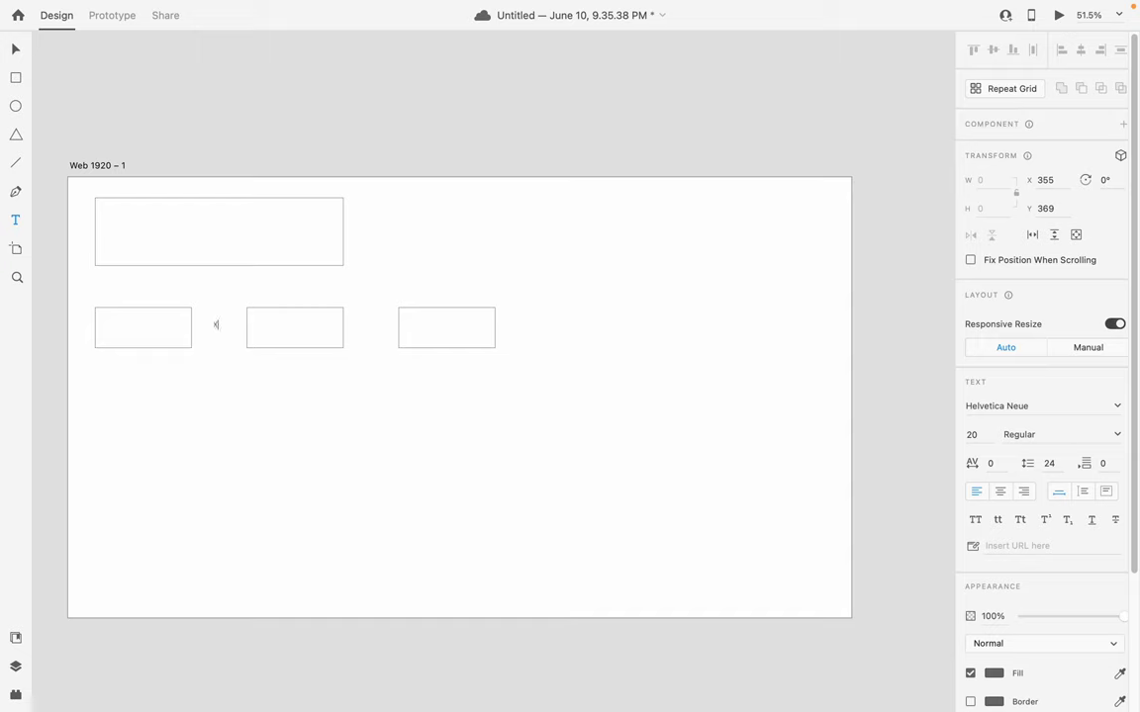
type("x")
left_click(980, 435)
type("27")
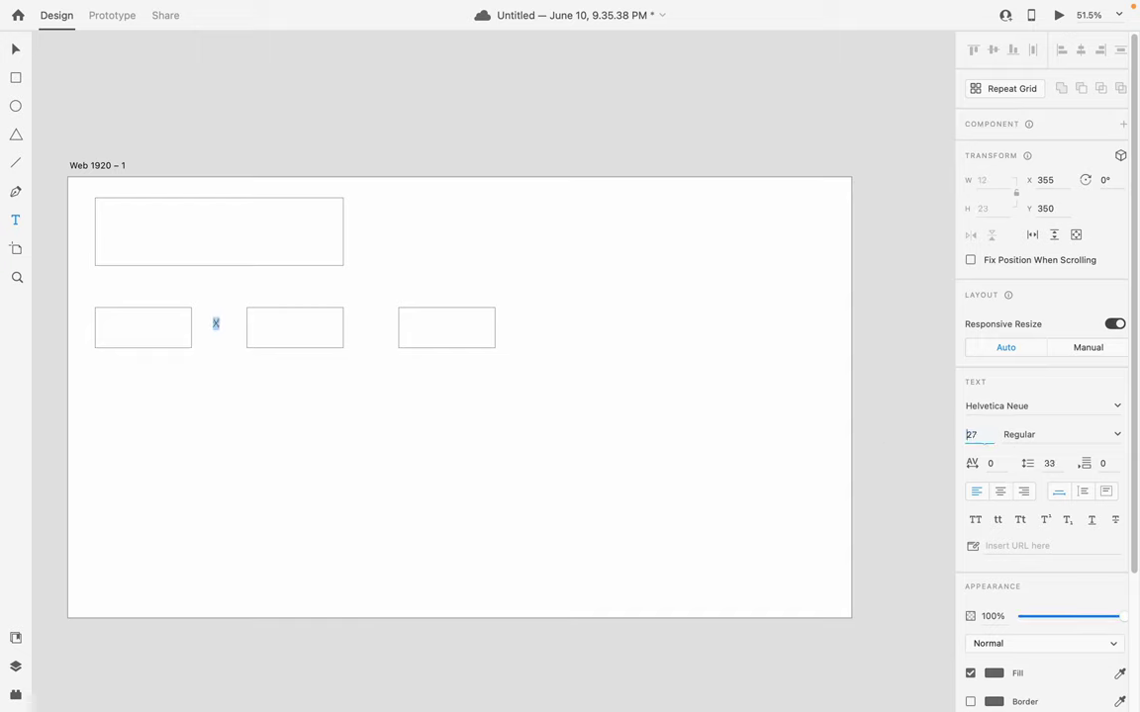
type("36")
key("Escape")
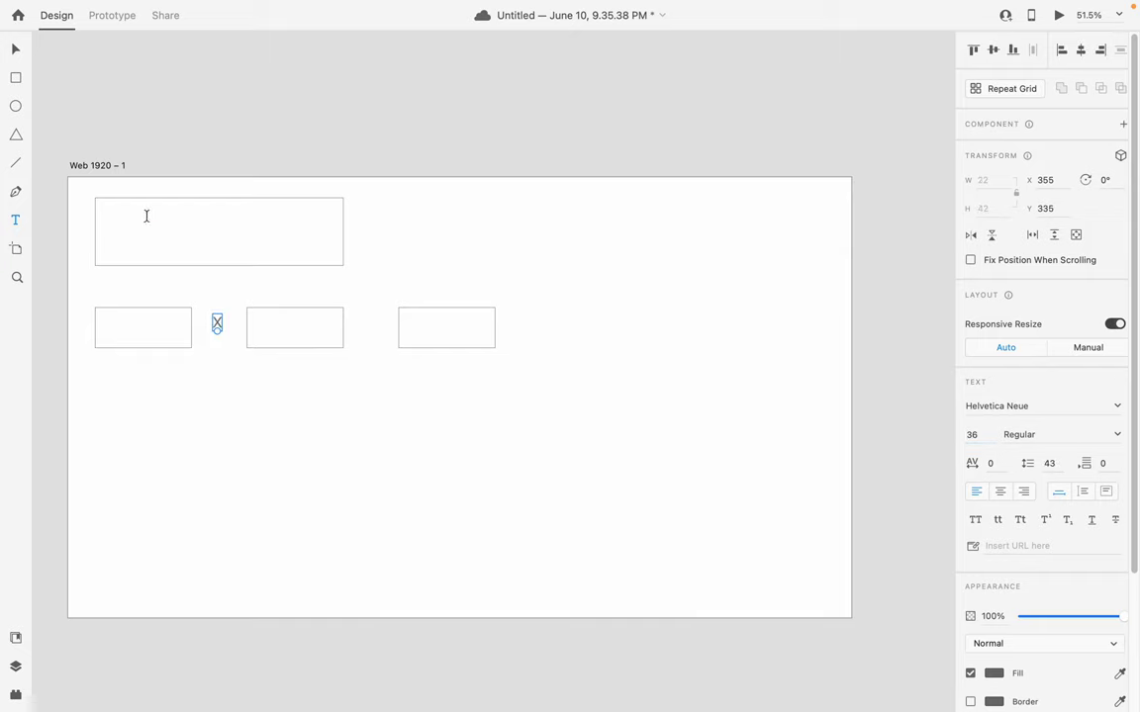
- Nudge the "X" down to Y 348 so it lines up with the vertical middle of the small boxes
key("shift+Down")
key("Down")
key("Down")
key("Down")
left_click(367, 457)
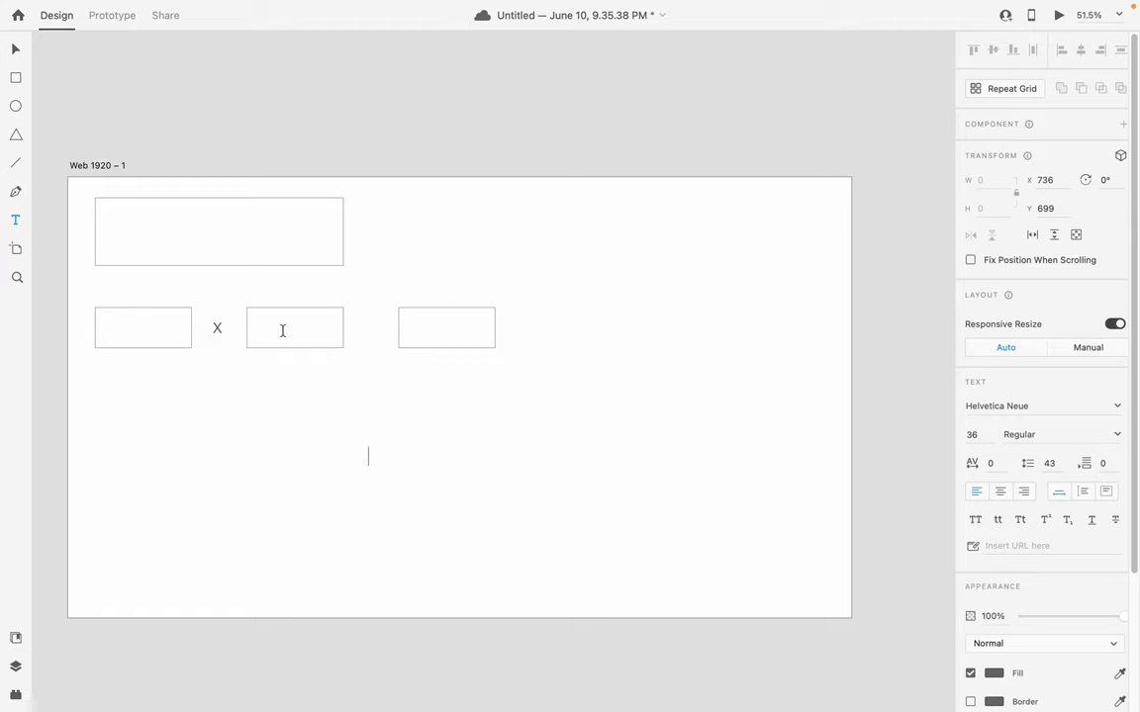
key("Escape")
left_click(415, 331)
key("Escape")
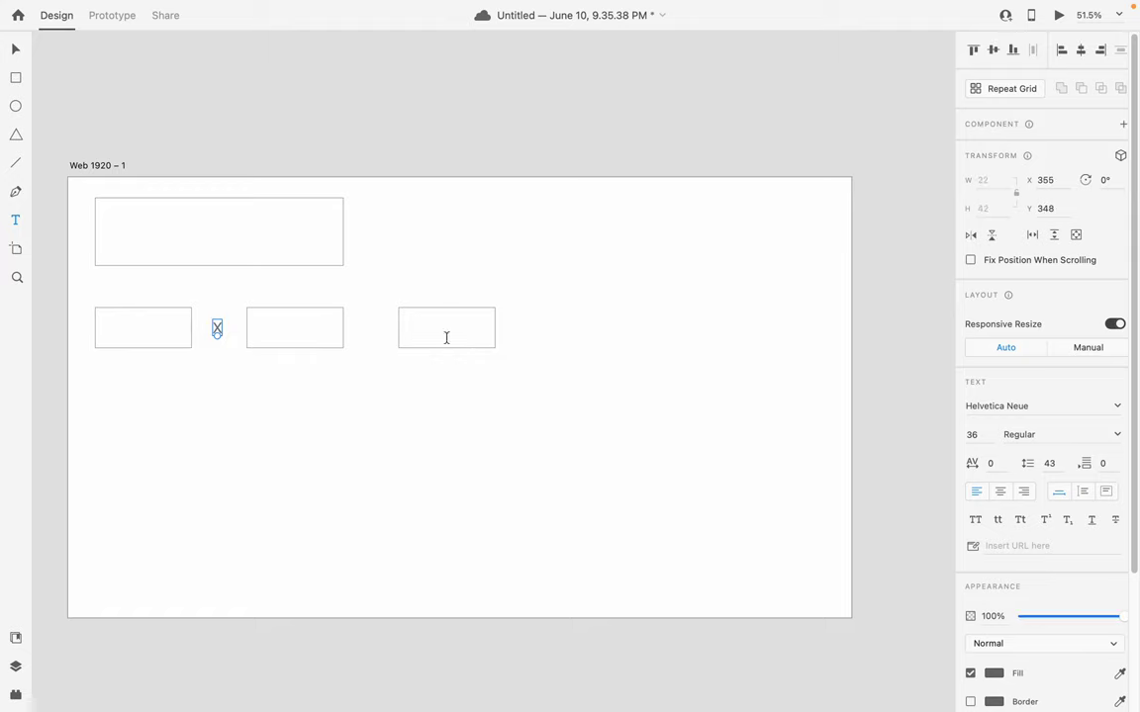
- Add the text "Start" inside the third small box
left_click(414, 327)
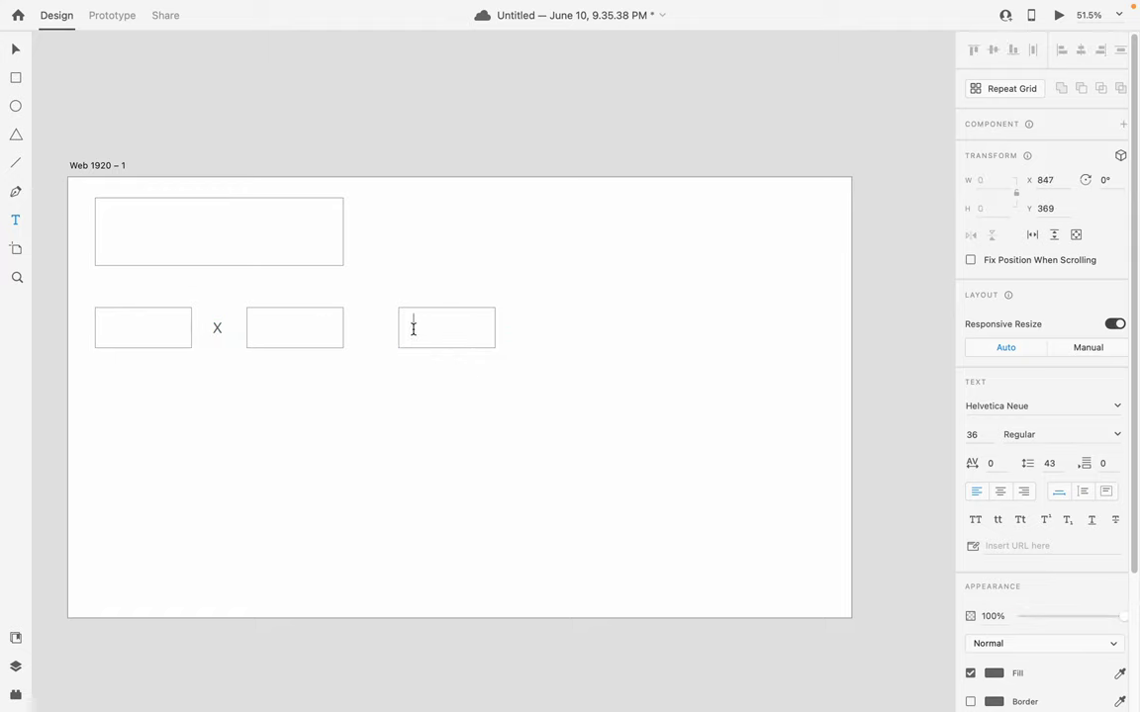
type("dff")
key("BackSpace")
key("BackSpace")
key("BackSpace")
type("start")
key("Escape")
- Nudge the "Start" label right and down to X 880, Y 346, roughly centring it in the third box
key("Right")
key("Right")
key("Right")
key("Right")
key("Right")
key("Right")
key("Right")
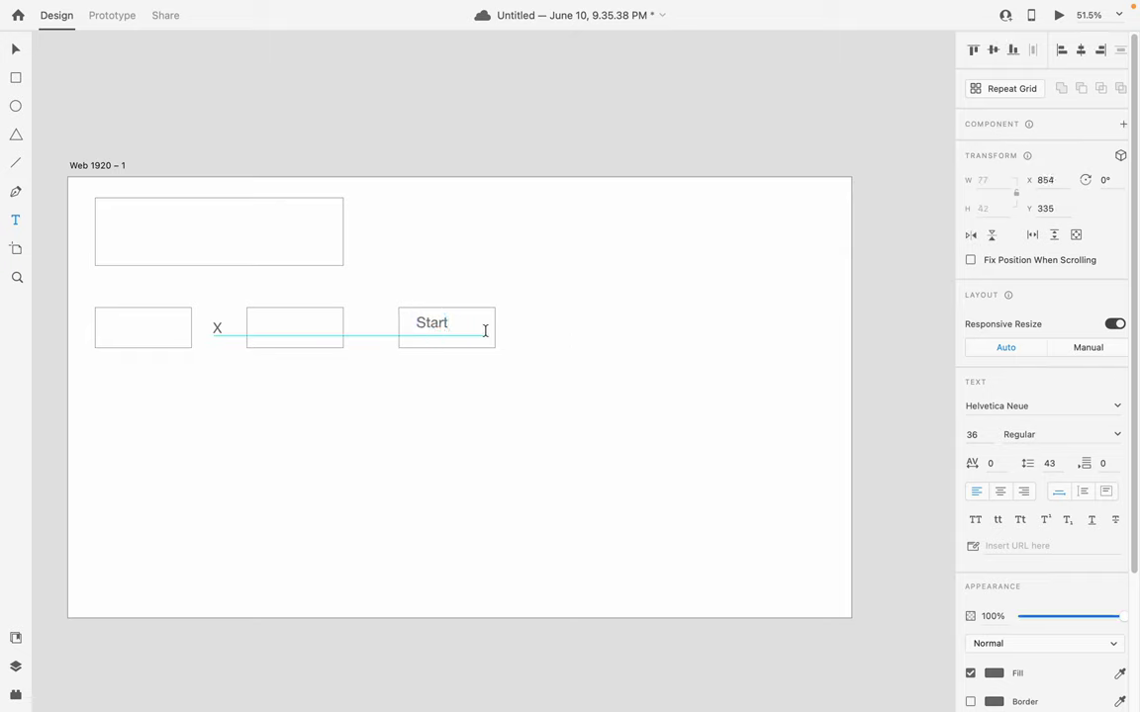
key("Right")
key("Right")
key("Right")
key("Right")
key("Right")
key("Right")
key("Right")
key("Right")
key("Right")
key("Right")
key("Right")
key("Right")
key("Right")
key("Right")
key("Right")
key("Right")
key("Right")
key("Right")
key("Right")
key("Right")
key("Right")
key("Right")
key("Right")
key("Right")
key("Down")
key("Down")
key("Down")
key("Down")
key("Down")
key("Down")
key("Down")
key("Down")
key("Down")
key("Down")
key("Down")
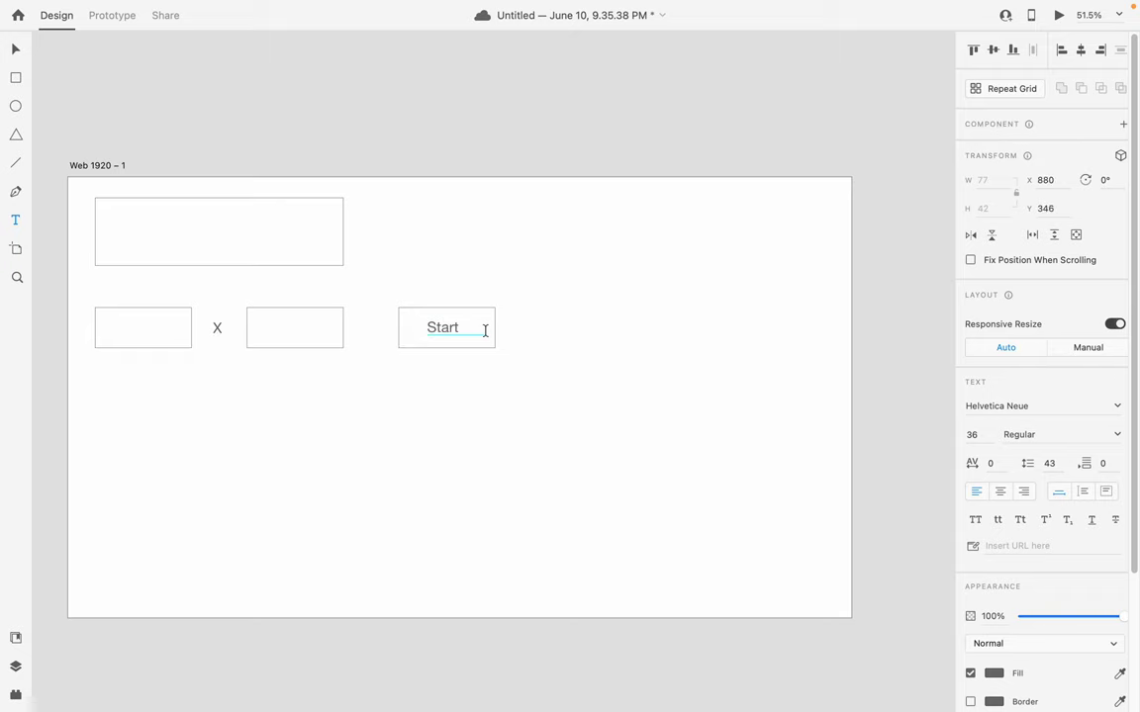
left_click(635, 271)
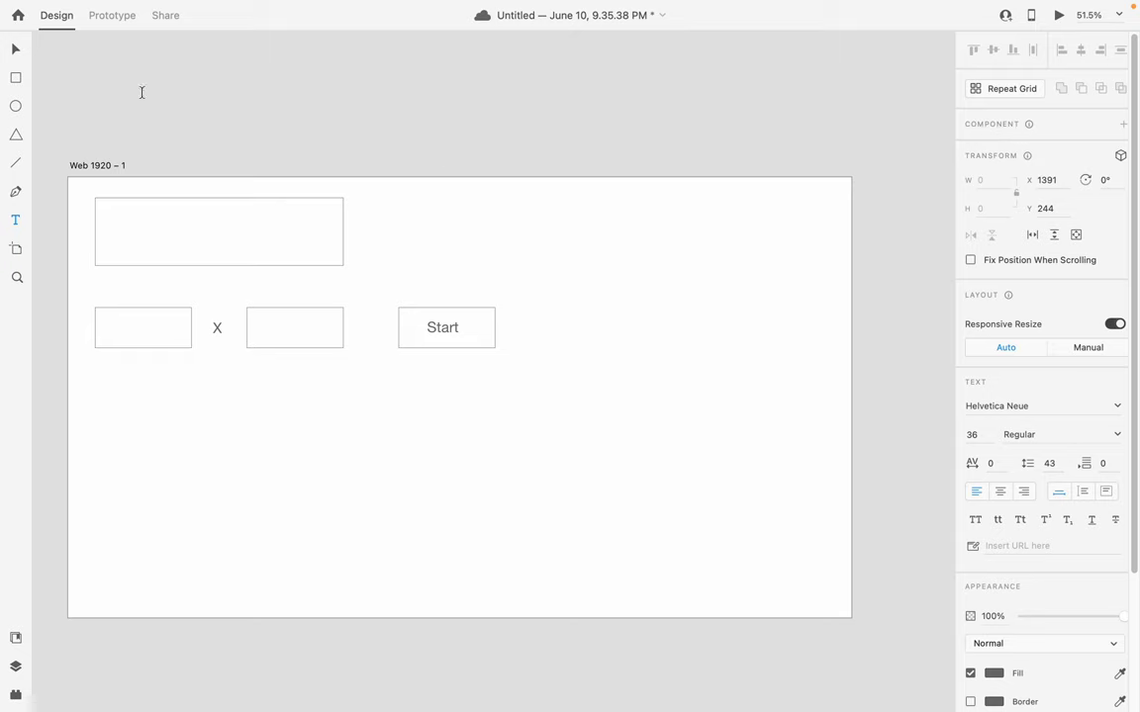
key("Escape")
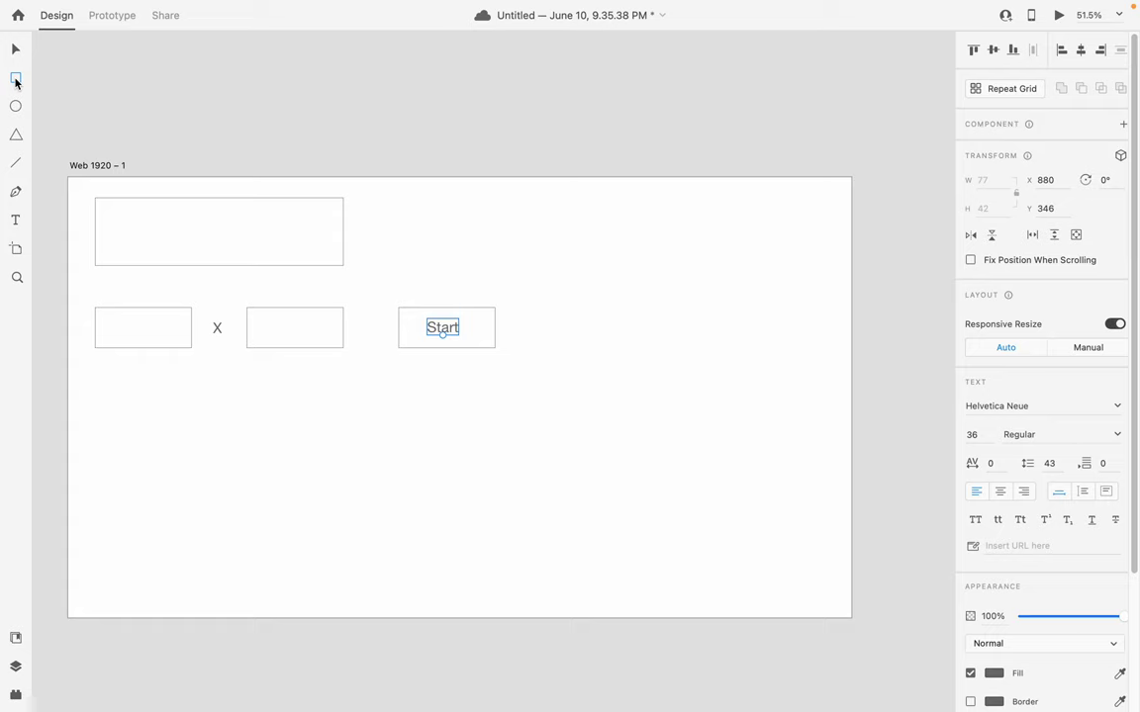
- Draw a large container rectangle about 670 × 452 below the row of small boxes, aligned with their left edge
left_click(15, 79)
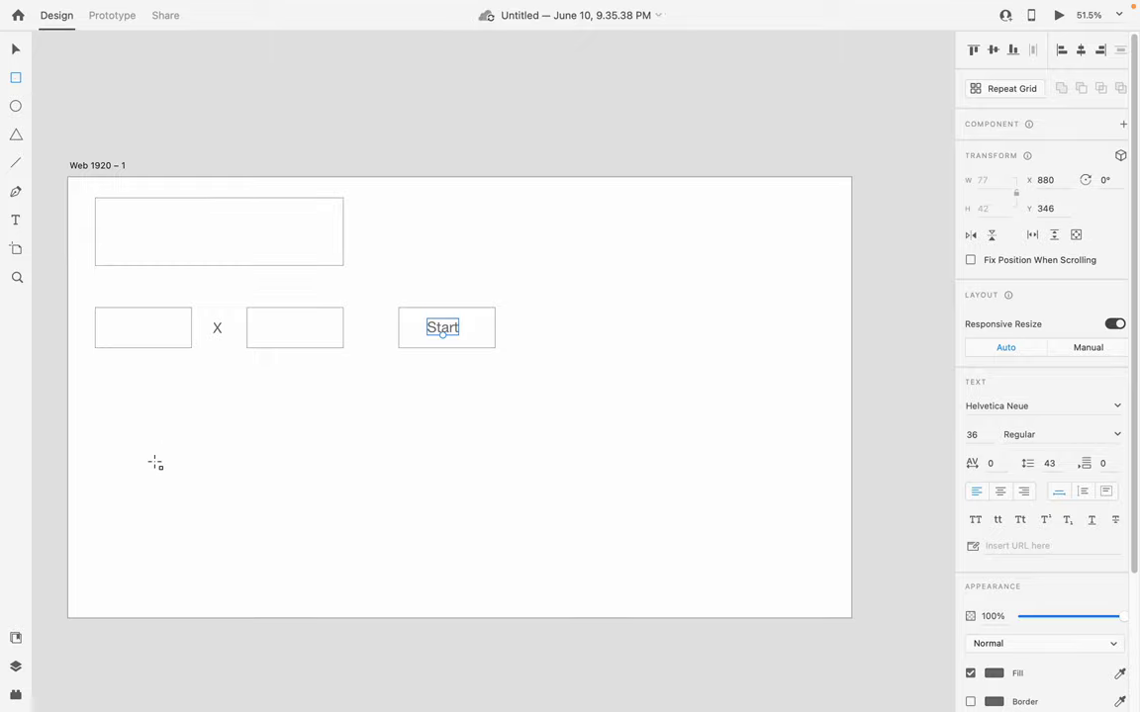
scroll(155, 463, "down", 2)
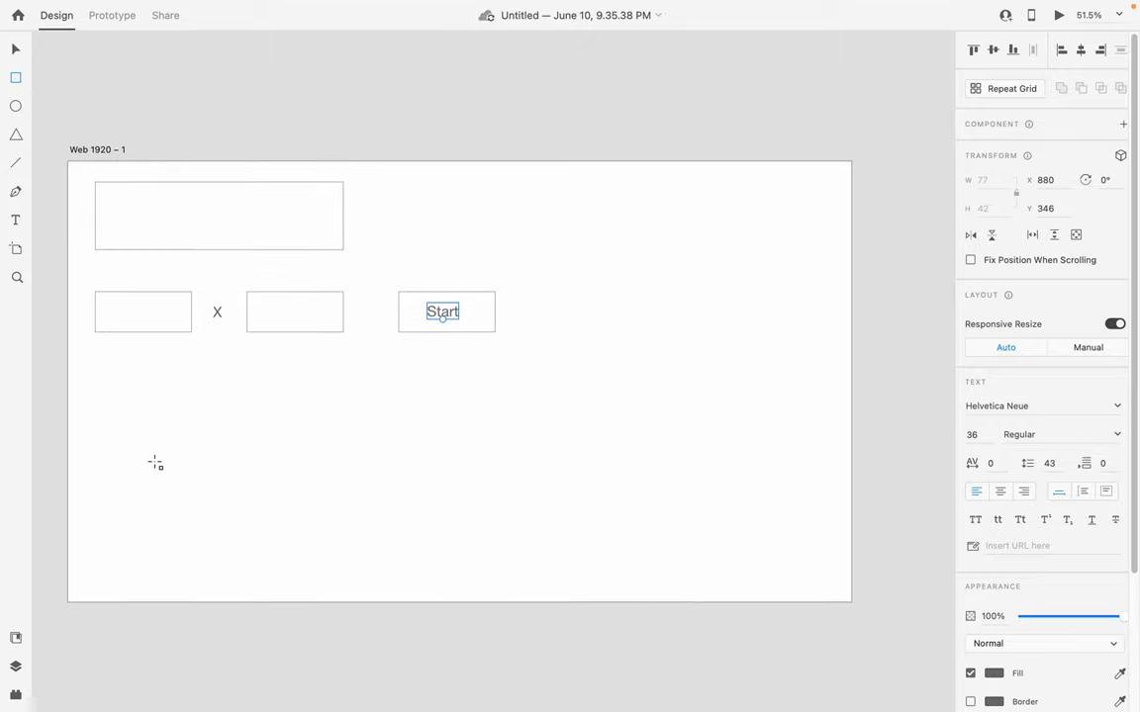
left_click(98, 377)
mouse_move(98, 377)
left_mouse_down()
mouse_move(323, 478)
mouse_move(336, 517)
mouse_move(371, 559)
left_mouse_up()
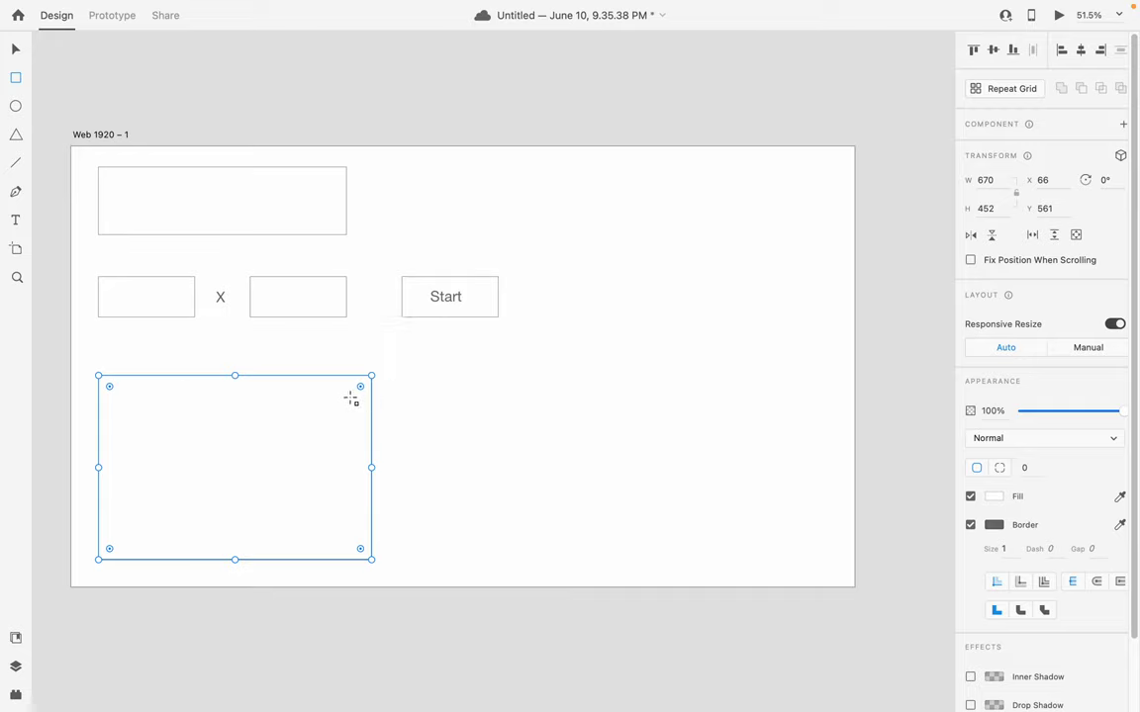
- Draw a square about 116 × 116 inside the large container and duplicate it into a row of three
left_click_drag(339, 395, 288, 442)
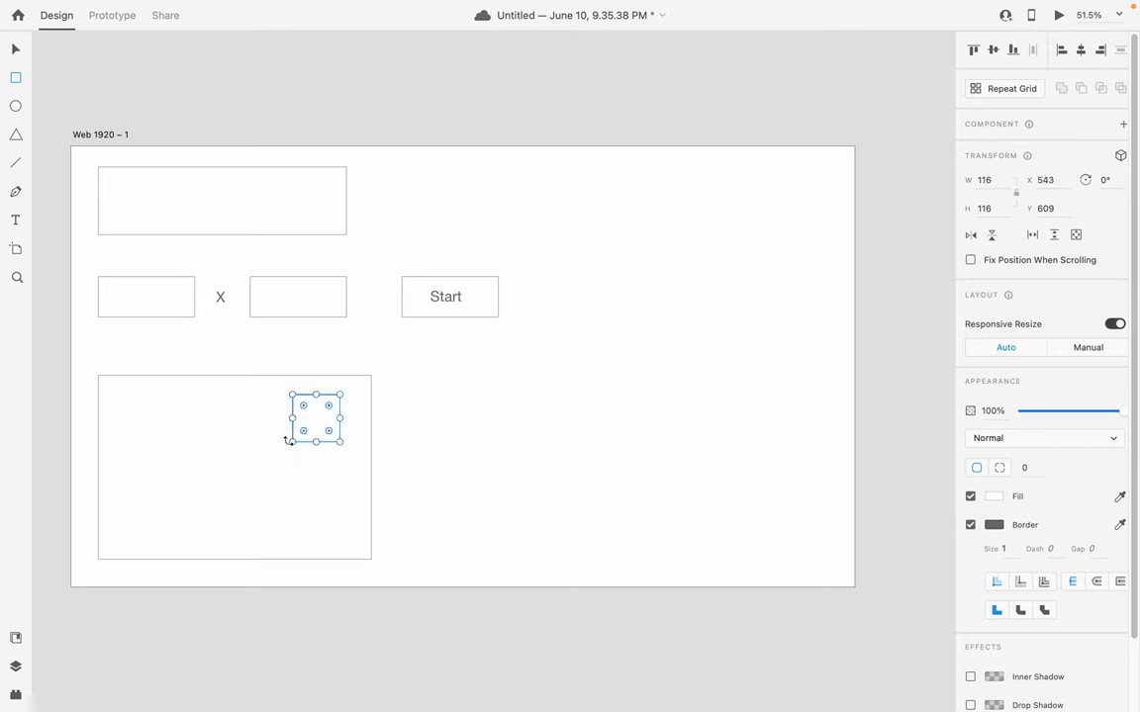
left_click(15, 49)
mouse_move(323, 428)
left_mouse_down()
mouse_move(155, 425)
mouse_move(328, 436)
left_mouse_up()
left_click(245, 489)
key("super+z")
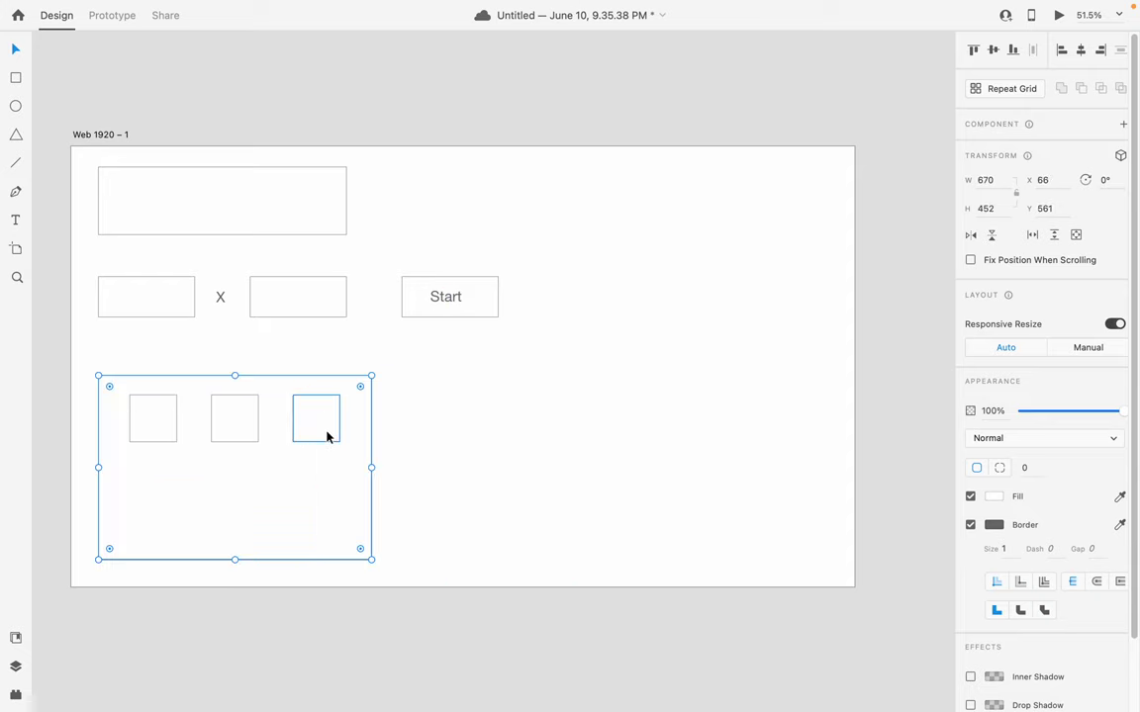
left_click(135, 428)
left_click(266, 427, "shift")
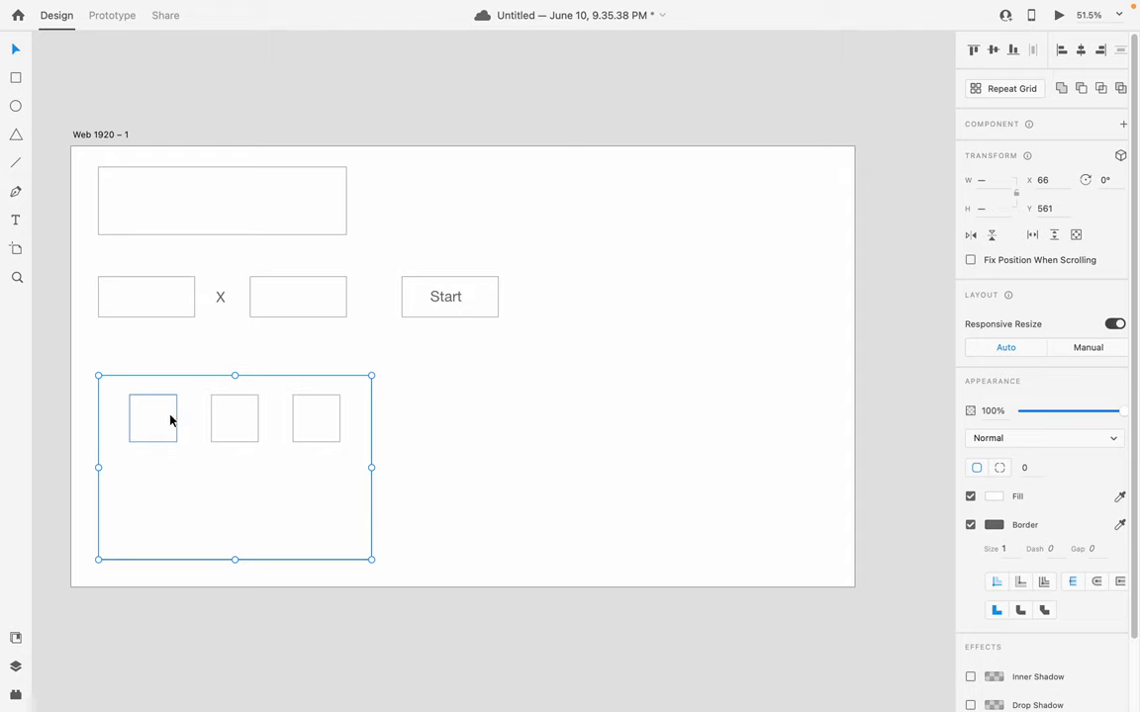
left_click(259, 364)
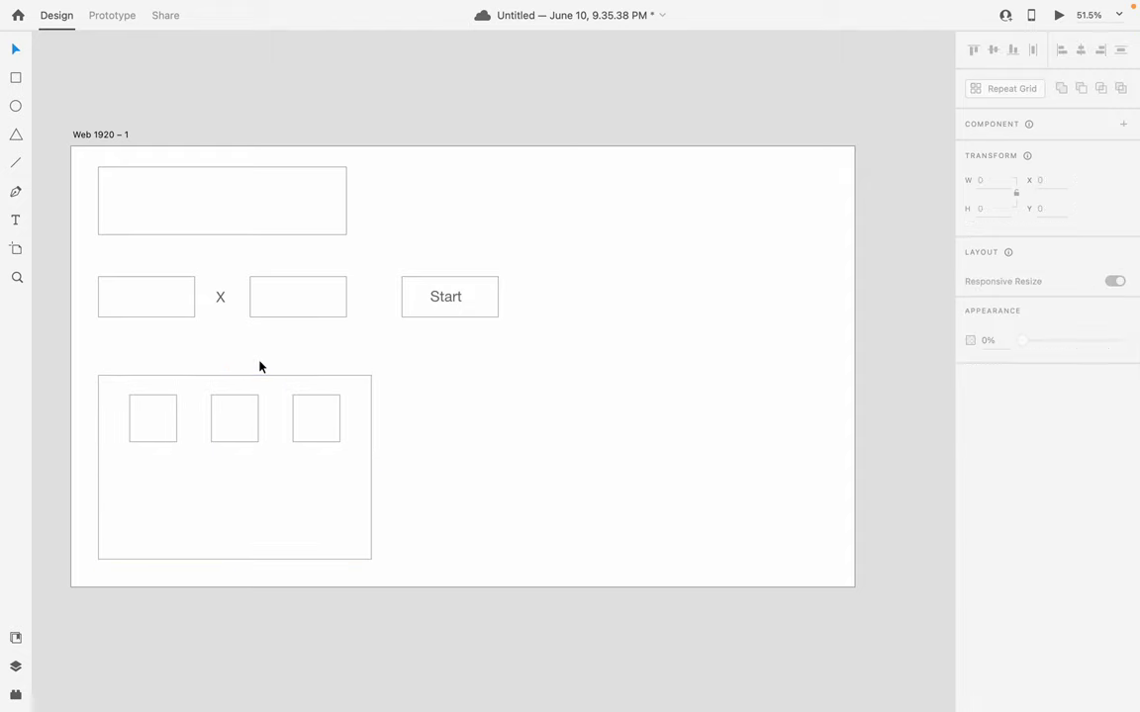
- Select the row of three squares and duplicate it downward twice to form a 3 × 3 grid in the container
left_click(156, 414)
left_click(247, 430, "shift")
left_click(308, 427, "shift")
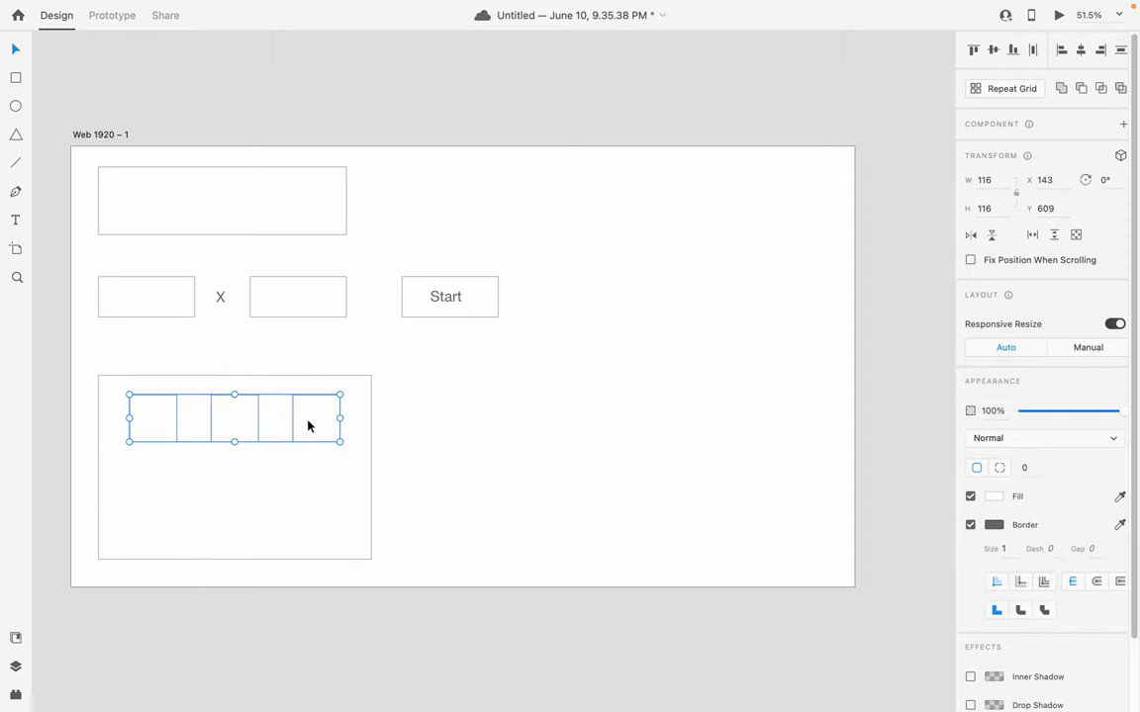
left_click_drag(308, 426, 310, 541)
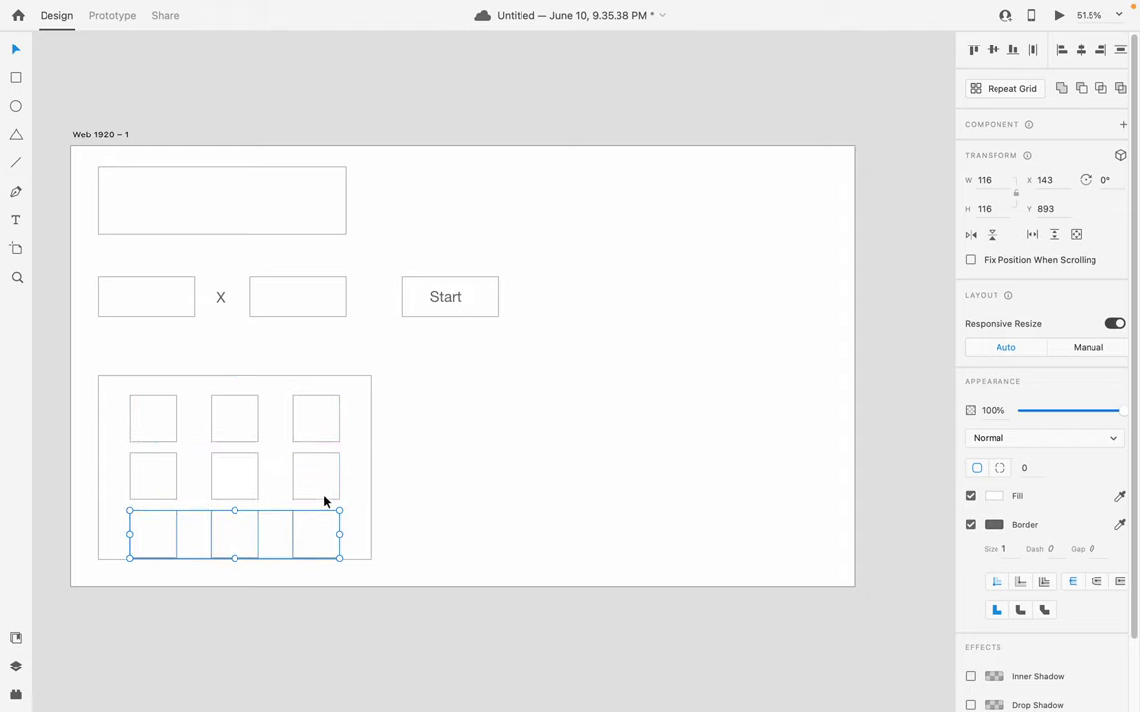
left_click(353, 410)
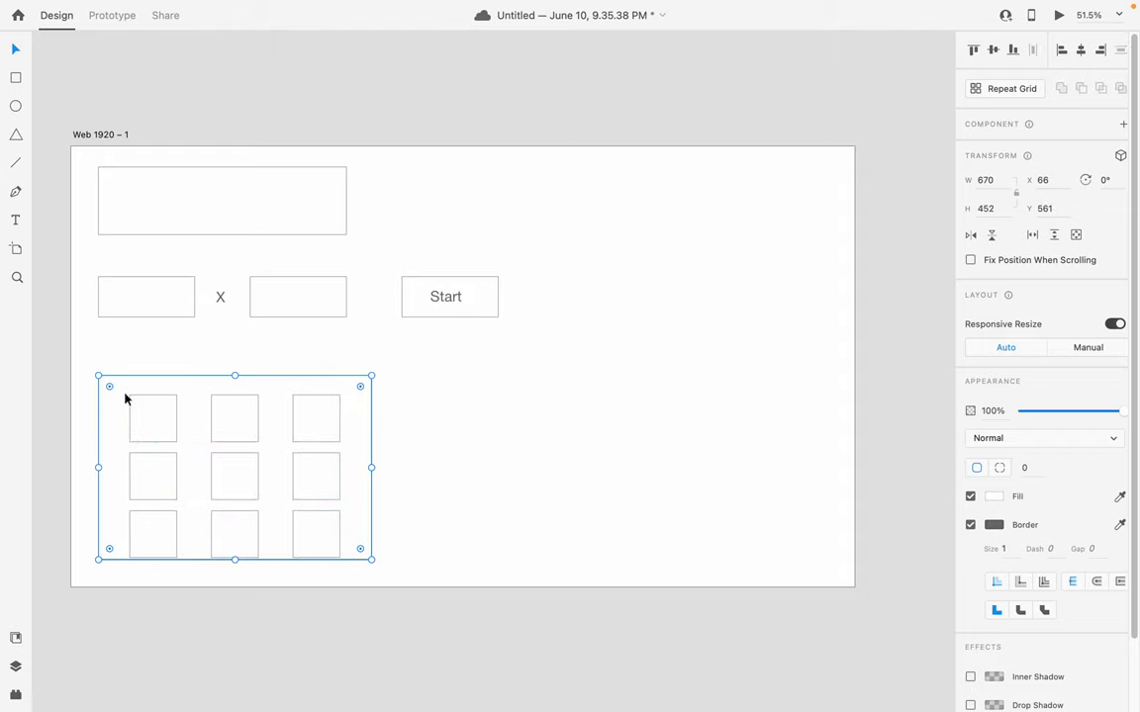
left_click(132, 356)
left_click_drag(115, 402, 223, 427)
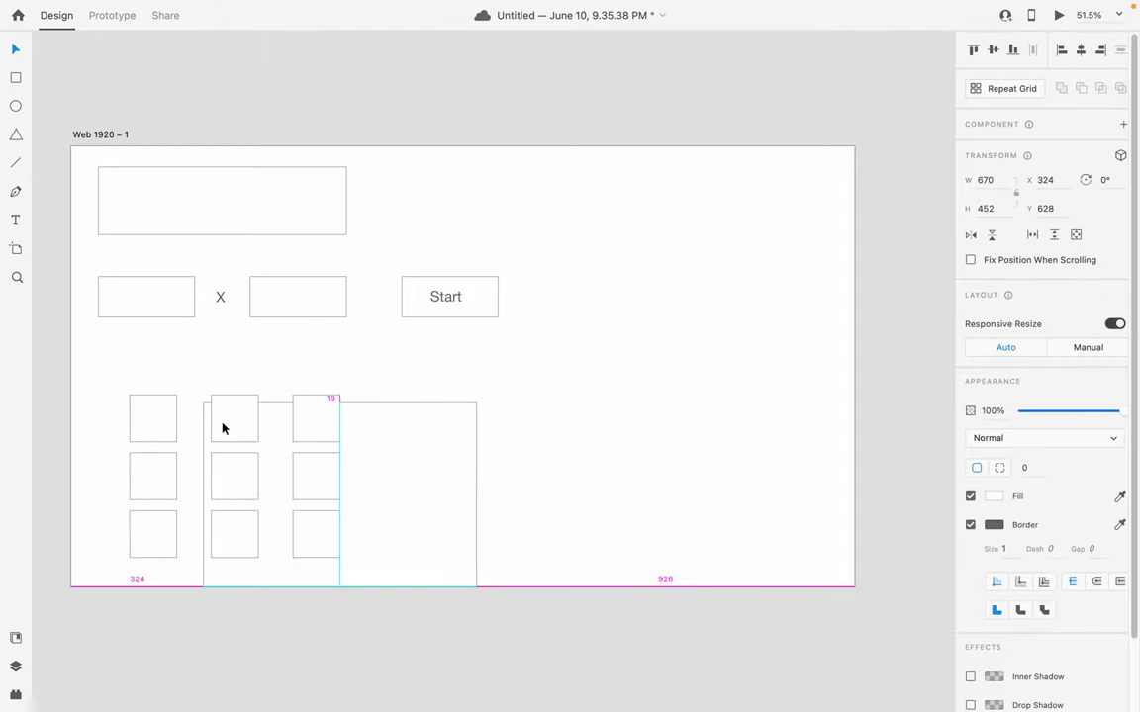
key("ctrl+z")
- Send the large container rectangle to the back so that it lies behind the nine squares
right_click(139, 388)
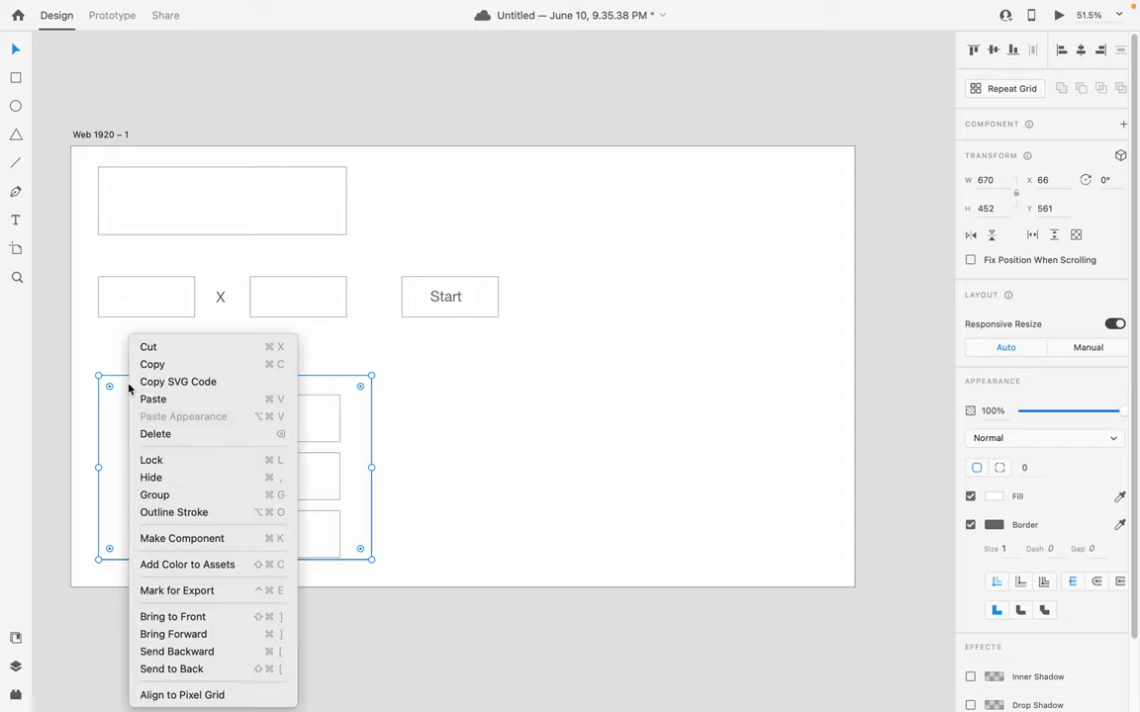
left_click(203, 634)
right_click(114, 368)
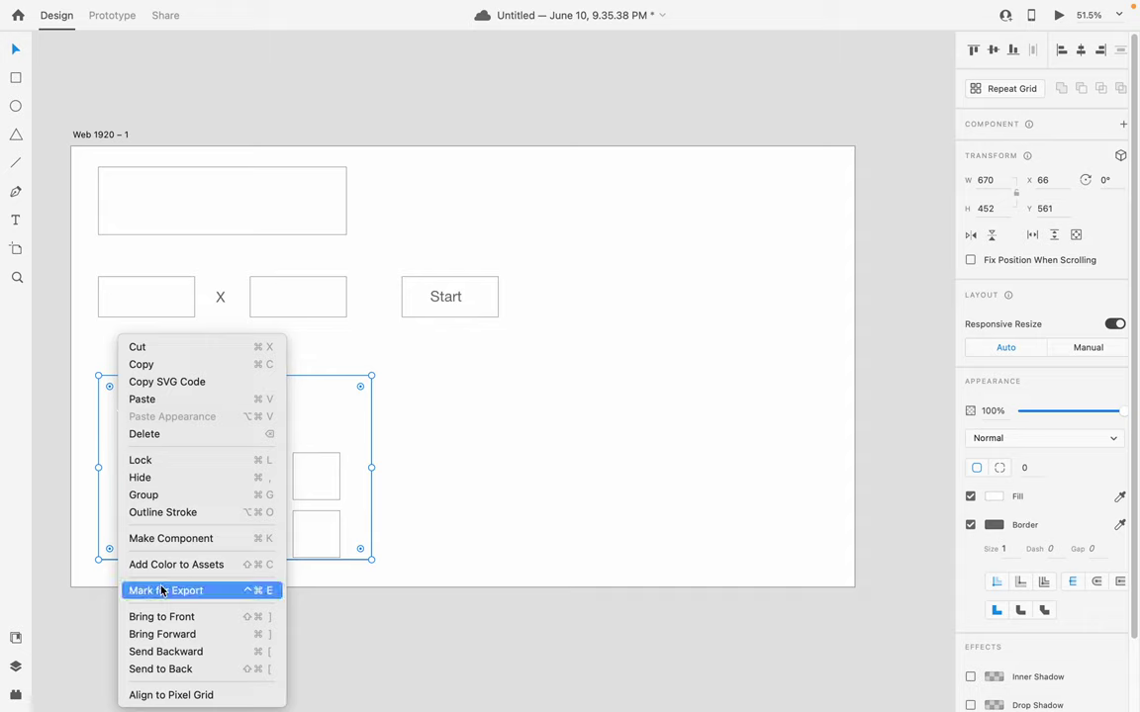
left_click(186, 672)
left_click(173, 339)
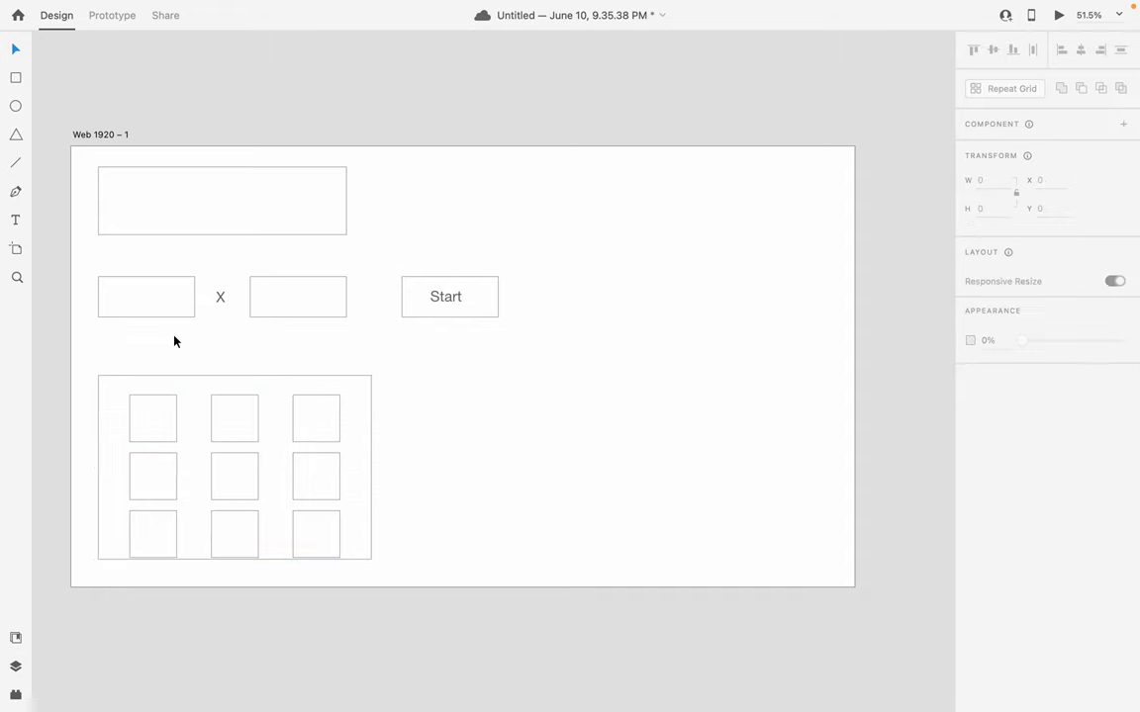
- Select all nine squares and move them up to Y 587, roughly centring them vertically in the container
double_click(136, 404)
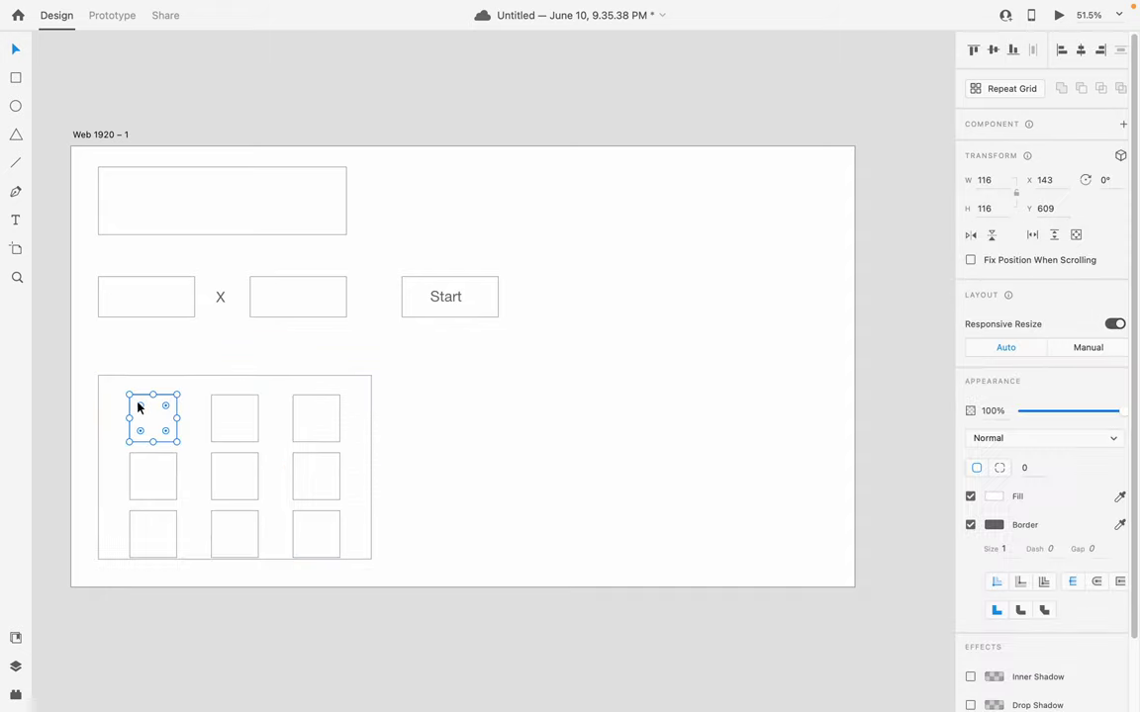
left_click(214, 415, "shift")
left_click(315, 413, "shift")
left_click(163, 476, "shift")
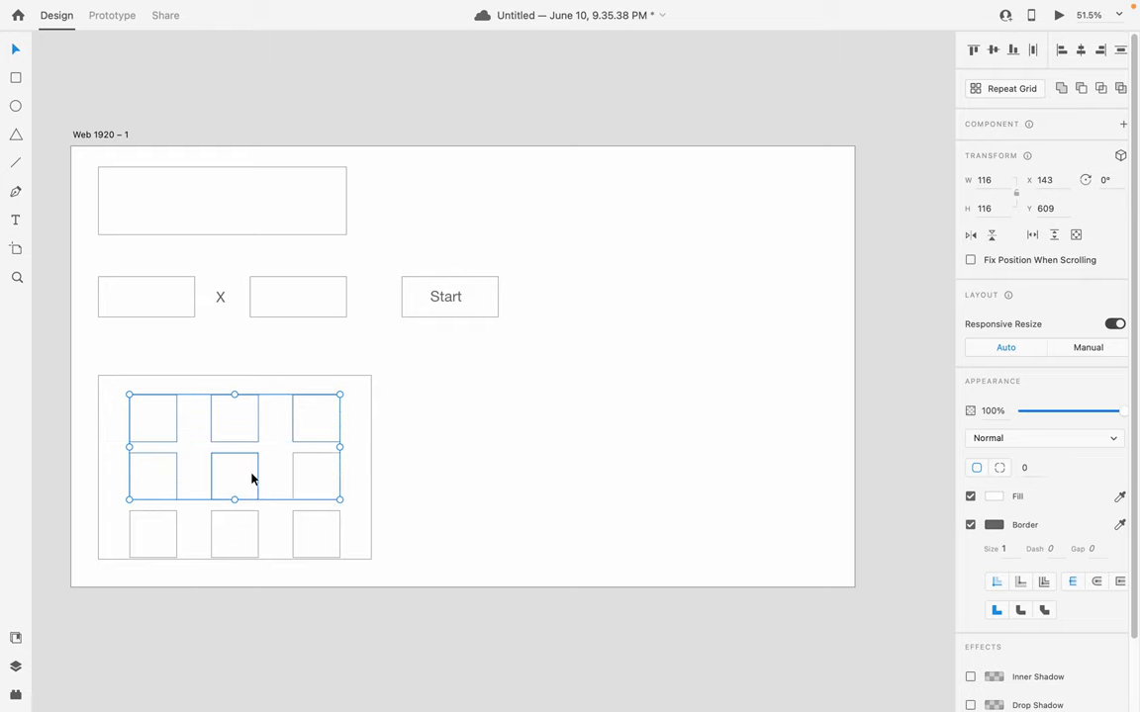
left_click(252, 478, "shift")
left_click(325, 471, "shift")
left_click(326, 529, "shift")
left_click(245, 531, "shift")
left_click(147, 534, "shift")
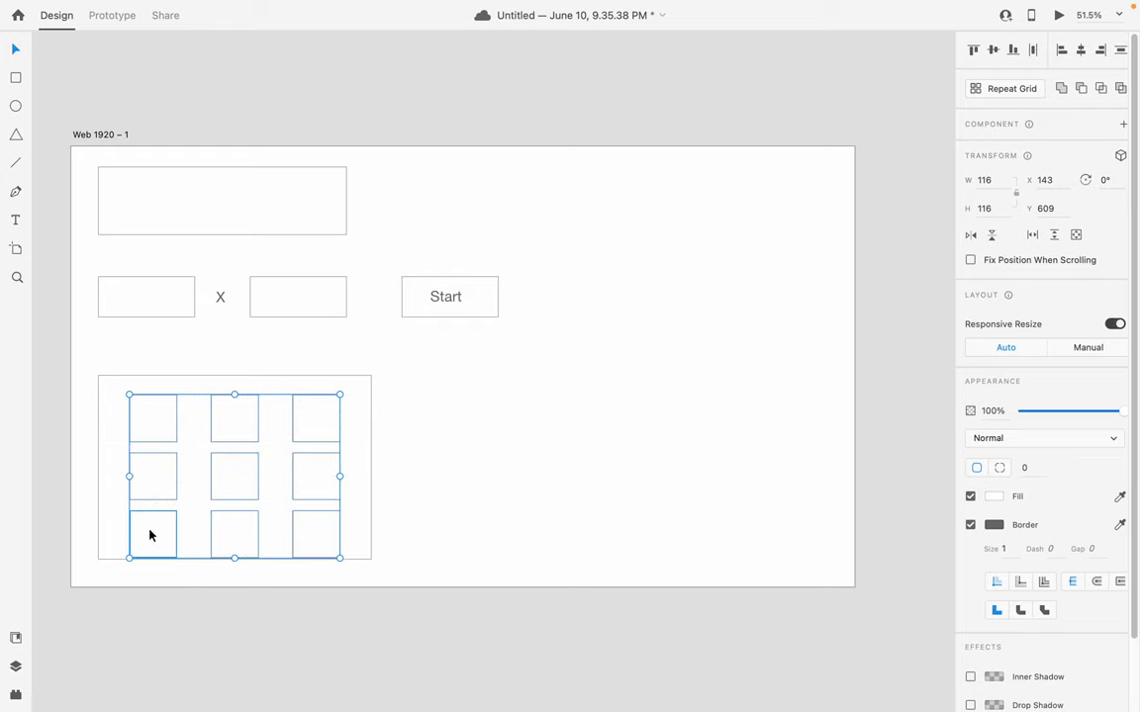
left_click_drag(147, 535, 150, 535)
key("Up")
key("Up")
key("Up")
key("Up")
key("Up")
key("Up")
key("Up")
key("Up")
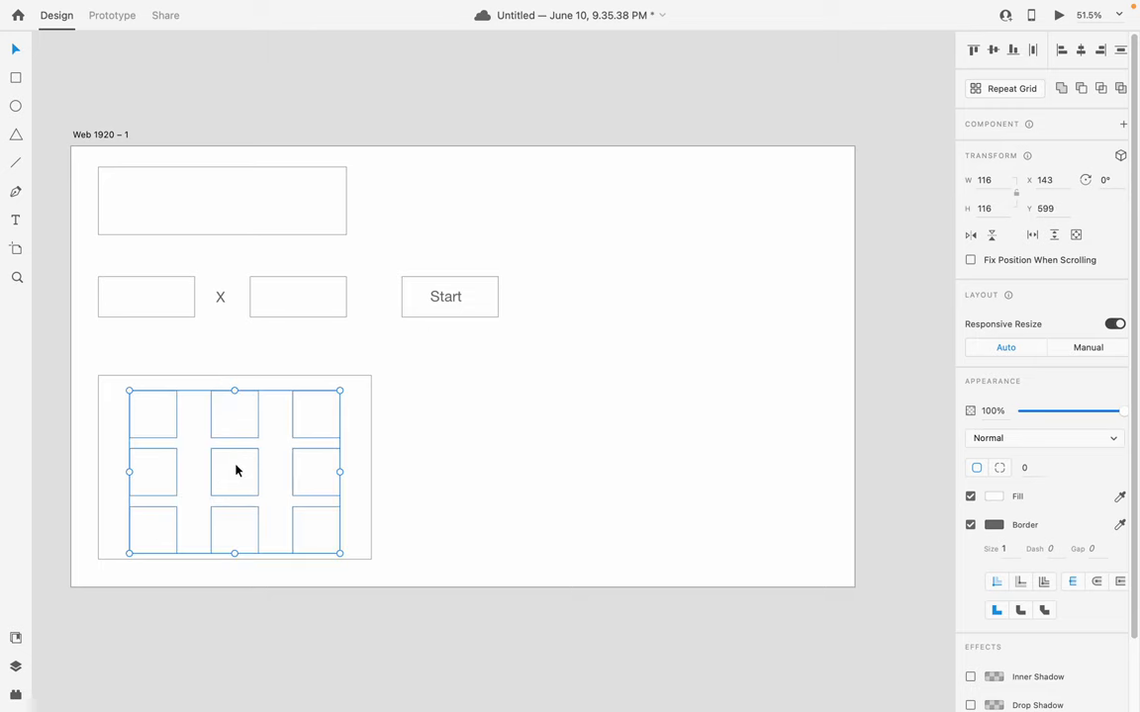
left_click_drag(235, 470, 236, 466)
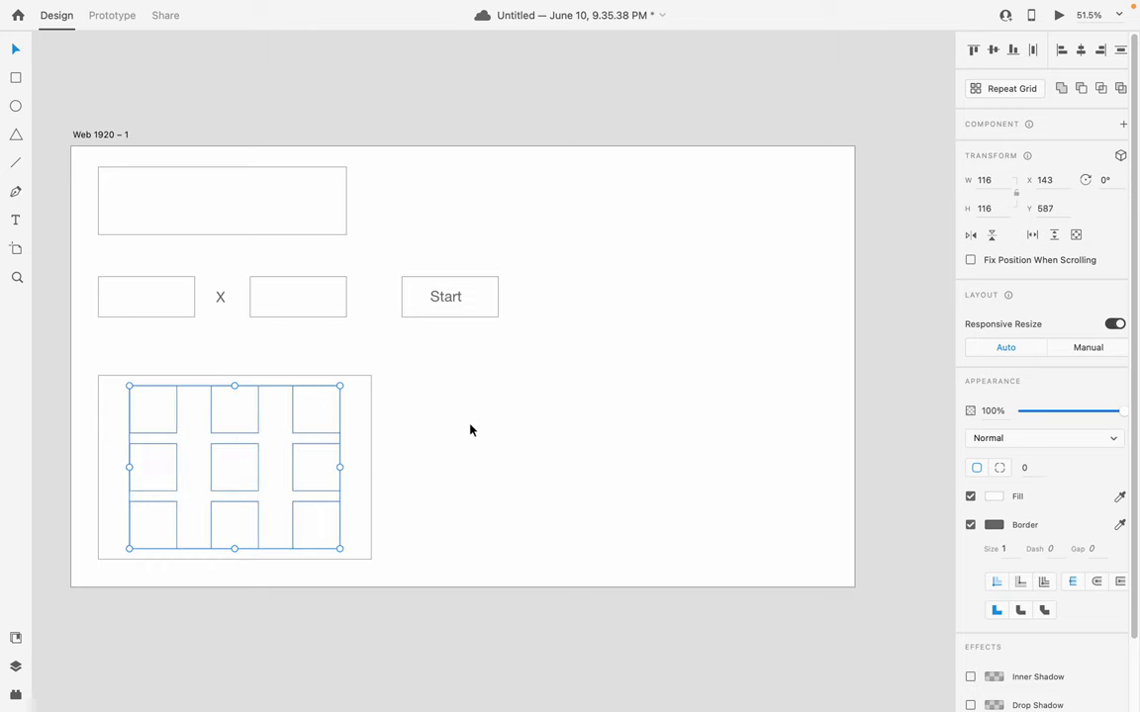
left_click(473, 429)
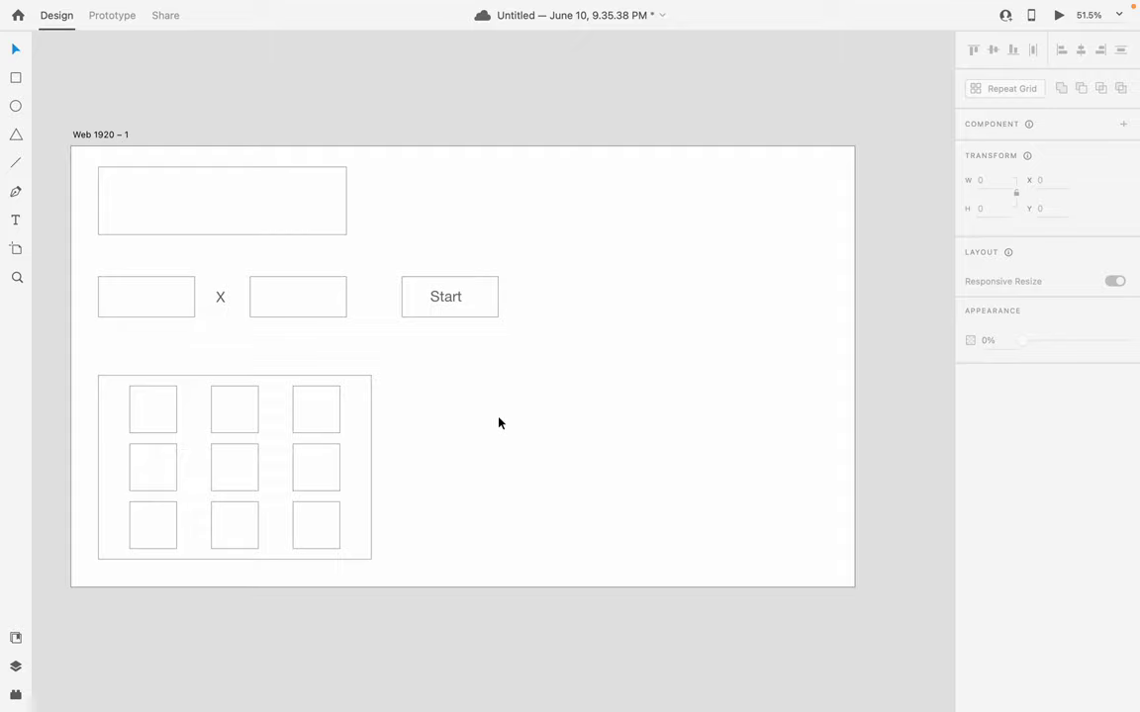
- Duplicate the container with its nine squares and place the copy beside the original at X 843, Y 561
left_click_drag(419, 362, 102, 568)
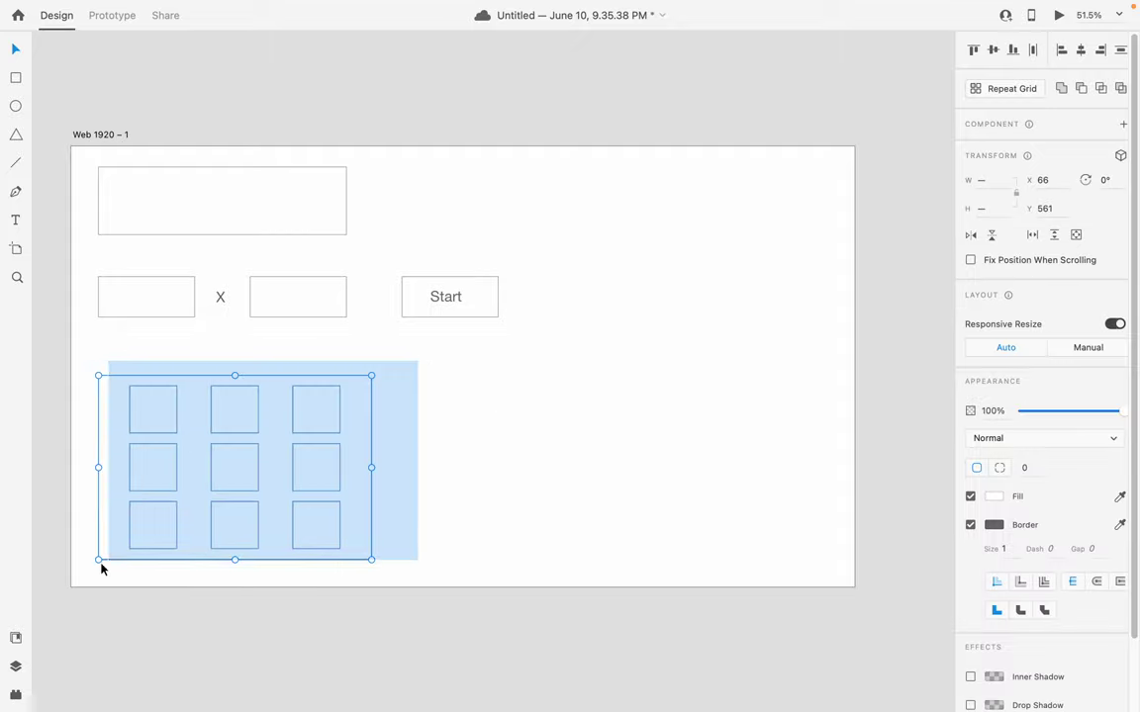
left_click_drag(240, 476, 557, 471)
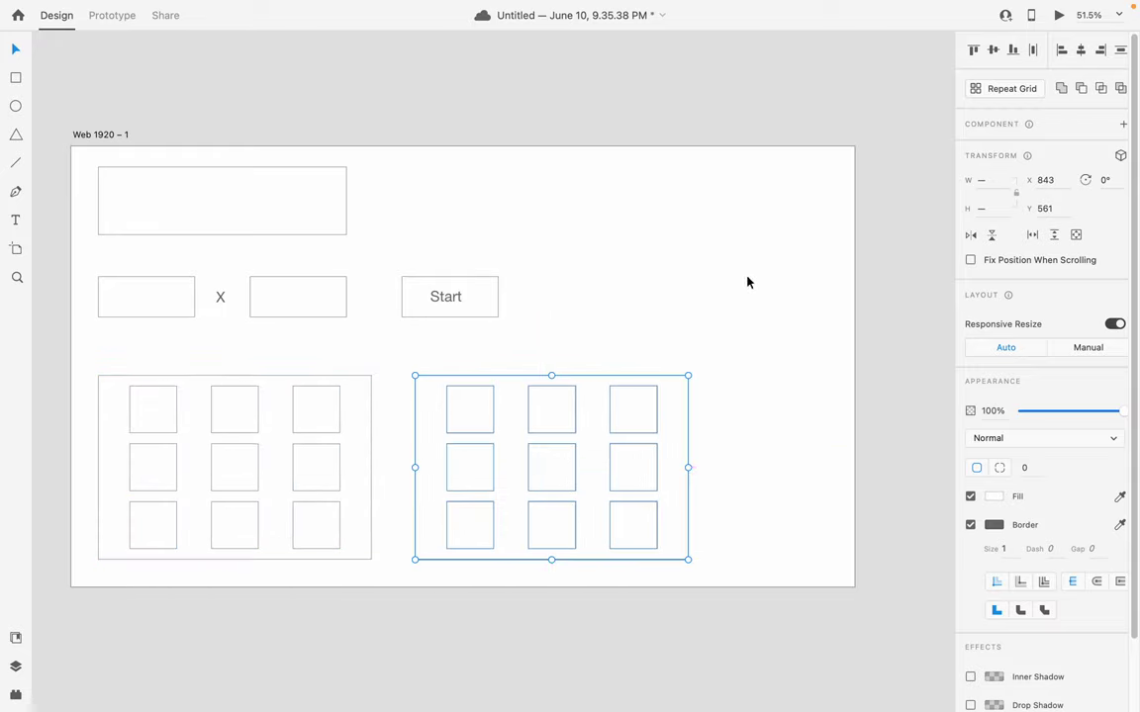
left_click(393, 471)
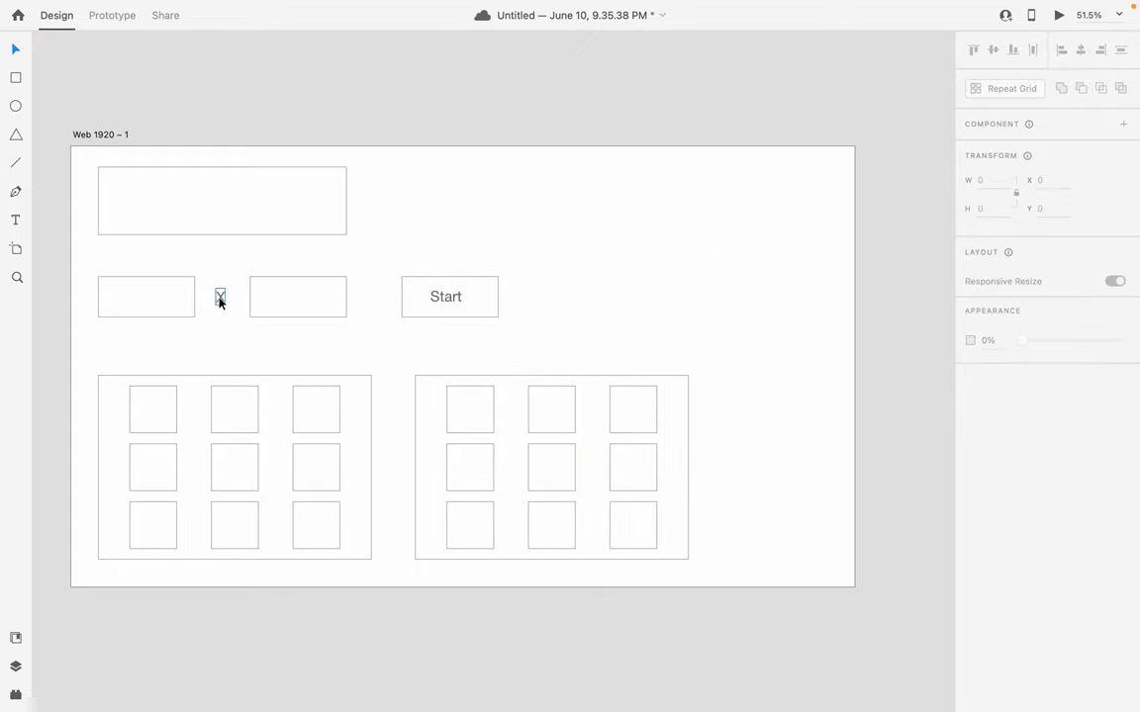
- Duplicate the "X" label into the gap between the two containers and change the copy's text to "+"
left_click_drag(220, 301, 393, 469)
double_click(392, 465)
type("+")
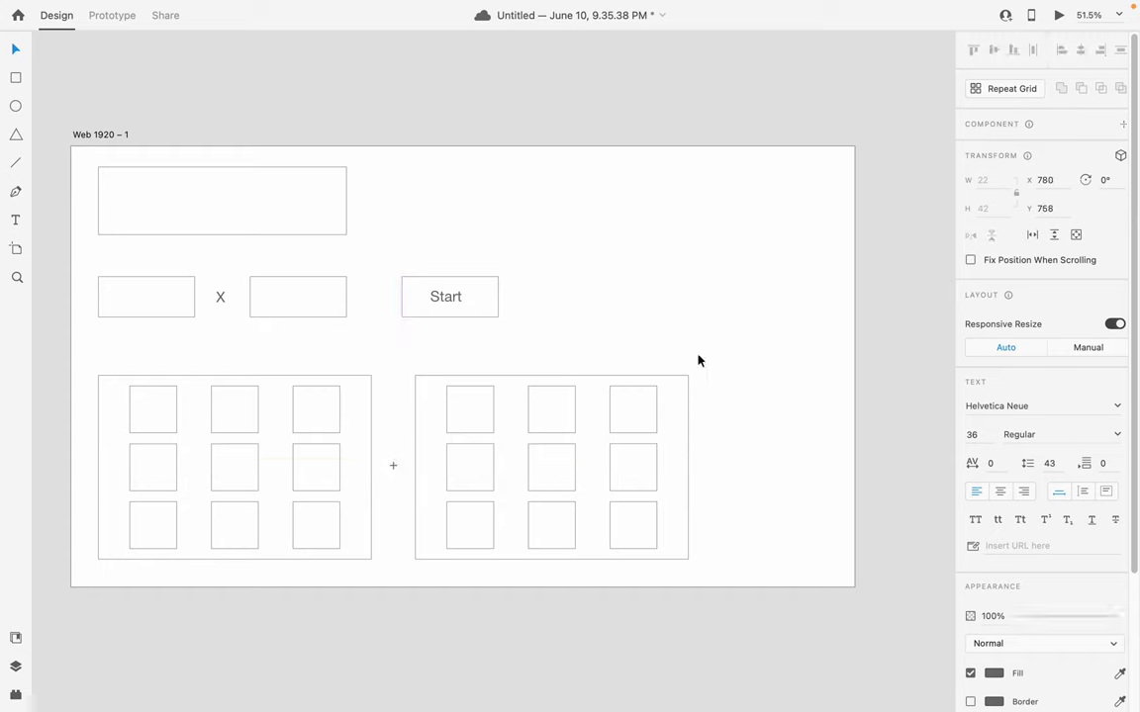
key("Escape")
left_click(705, 305)
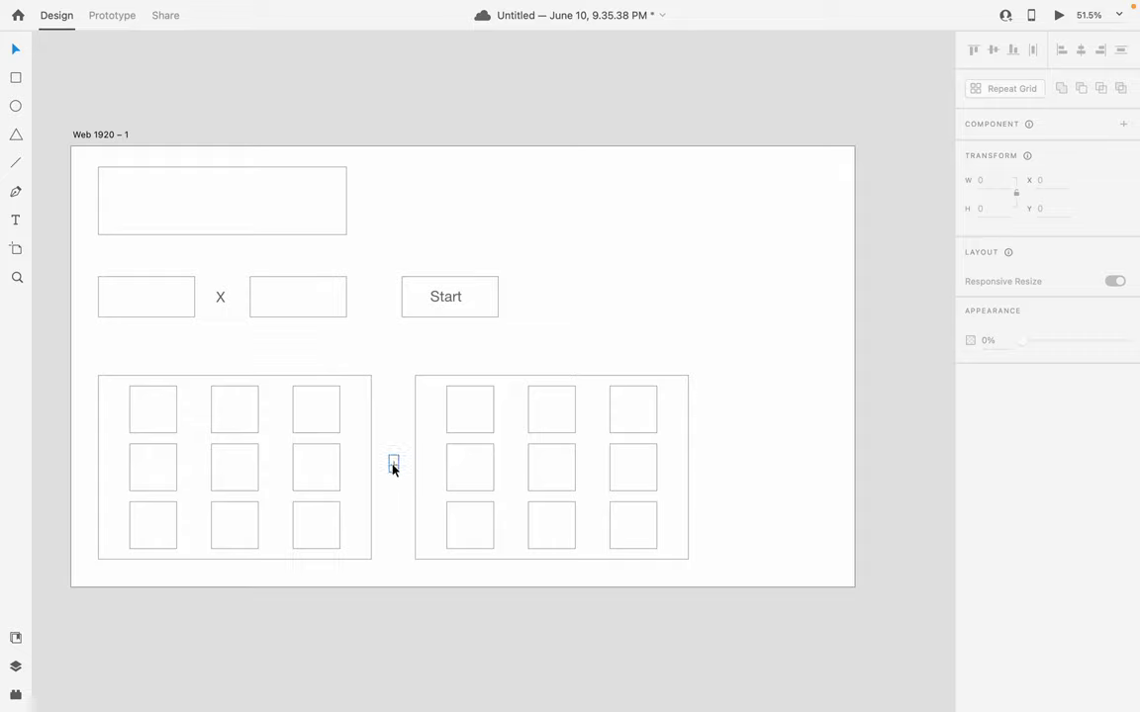
left_click_drag(394, 469, 710, 458)
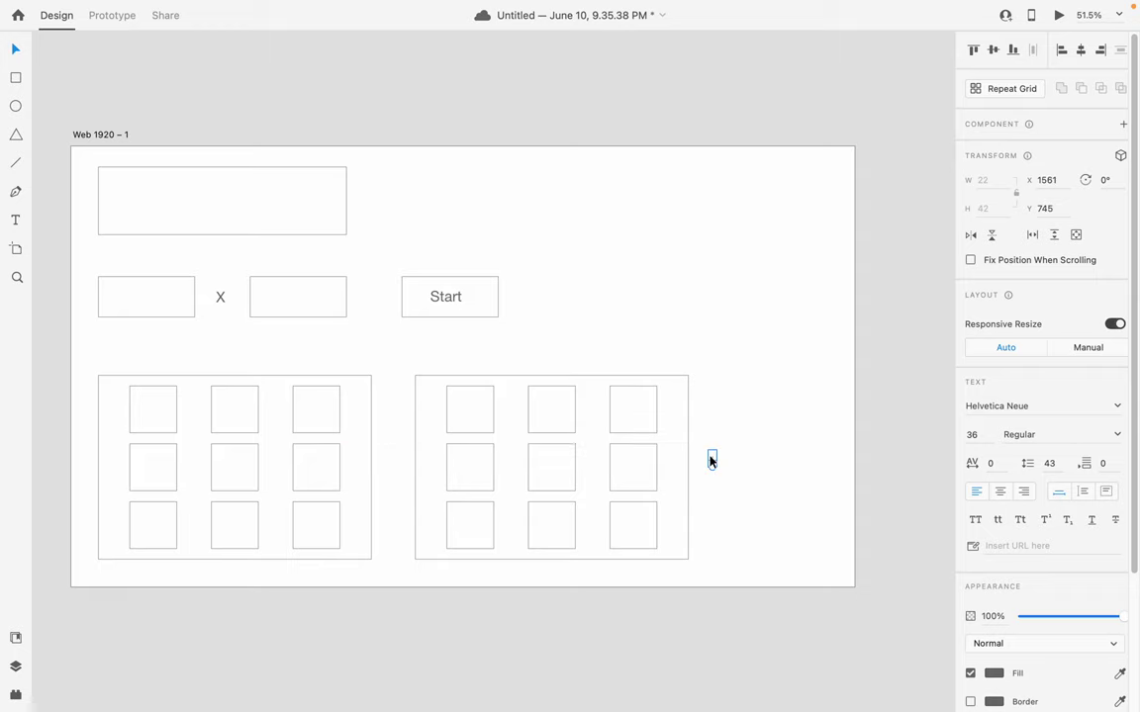
key("Escape")
key("Escape")
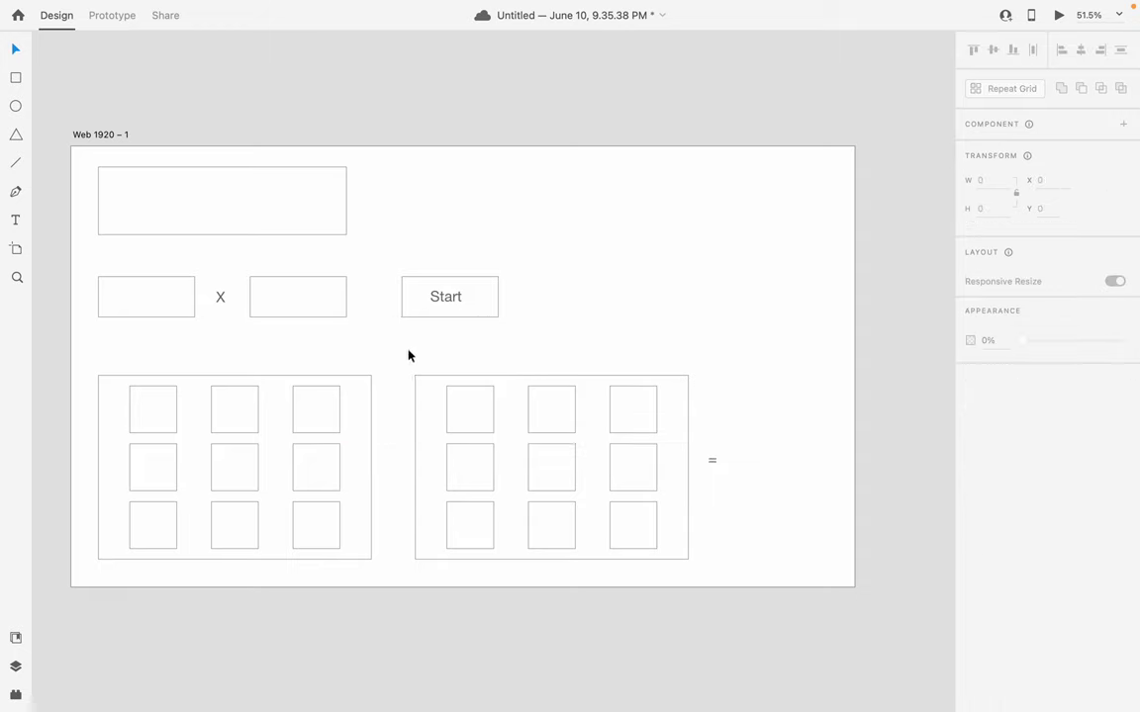
key("ctrl+z")
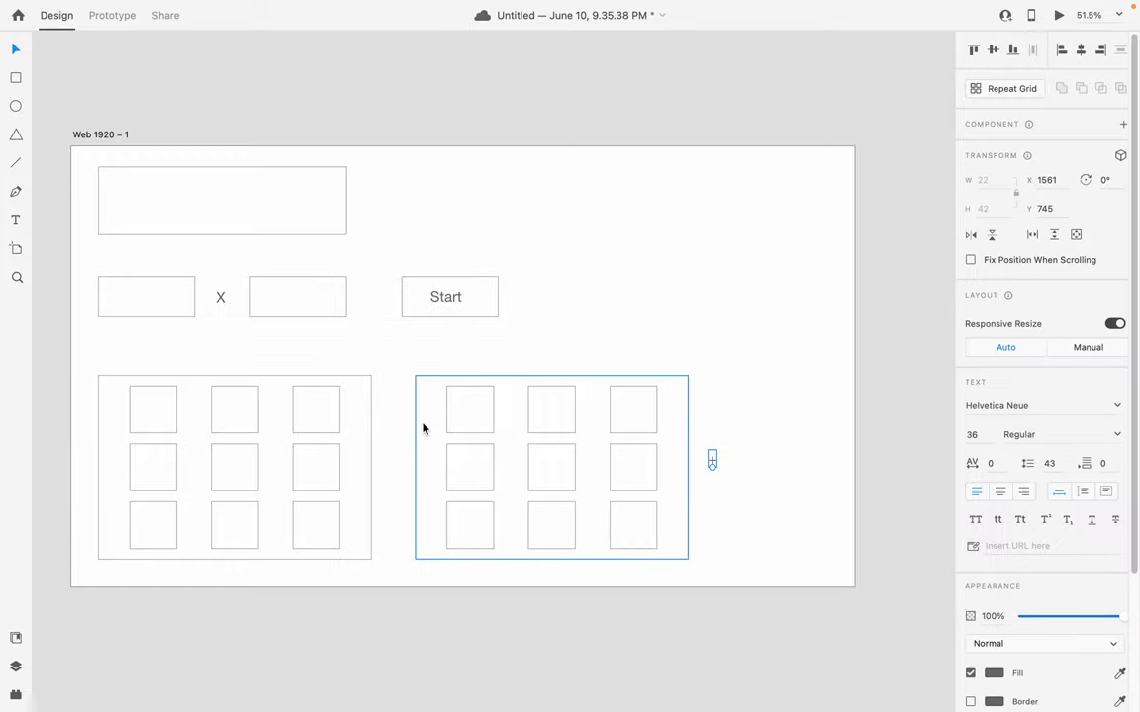
key("ctrl+x")
key("ctrl+v")
- Duplicate the "+" label to the right of the second container at X 1557, Y 745, and change the copy's text to "="
left_click_drag(393, 467, 709, 465)
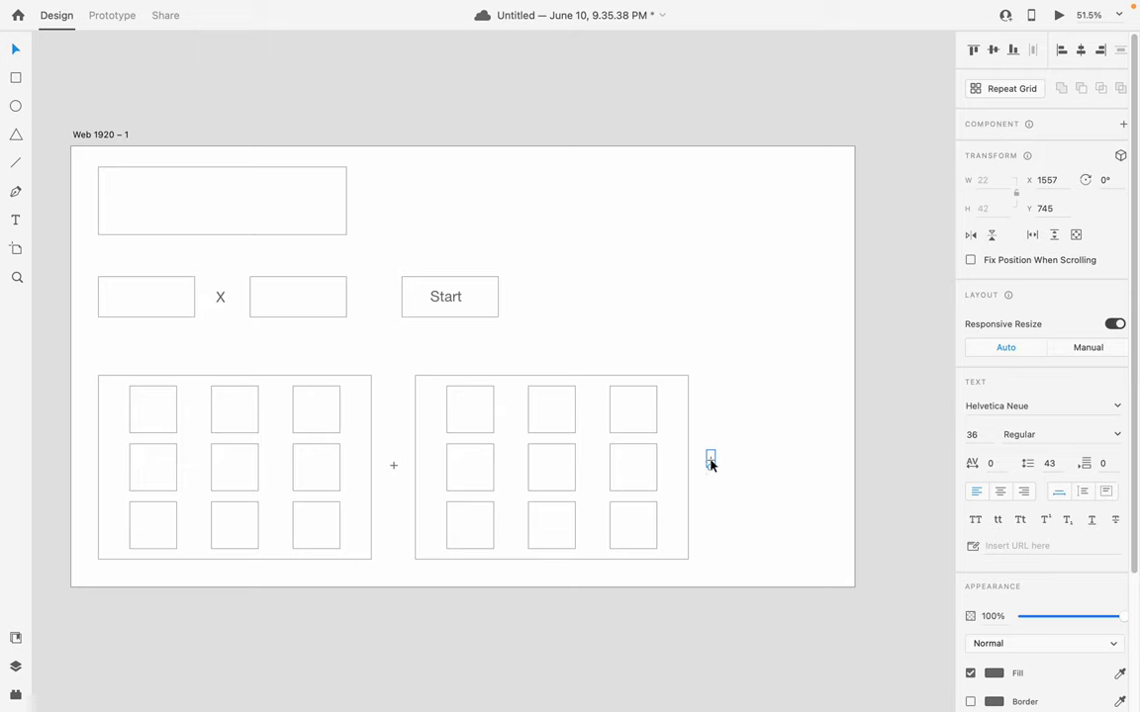
double_click(710, 460)
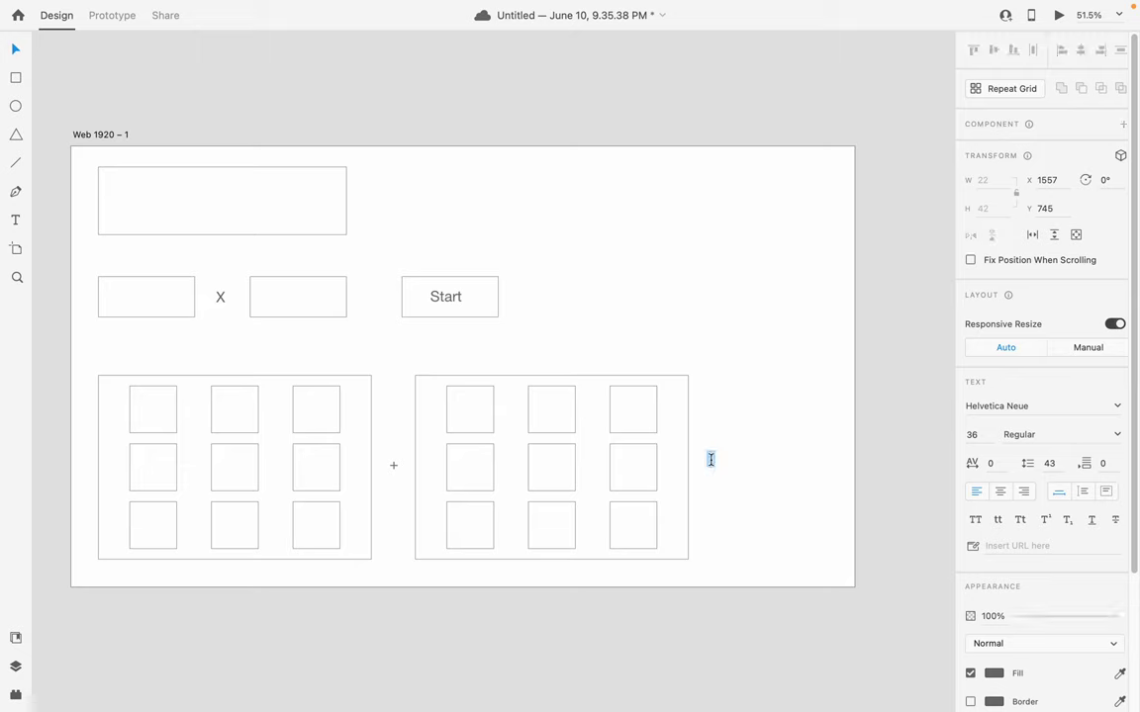
key("BackSpace")
key("ctrl+z")
key("BackSpace")
key("super+z")
key("Escape")
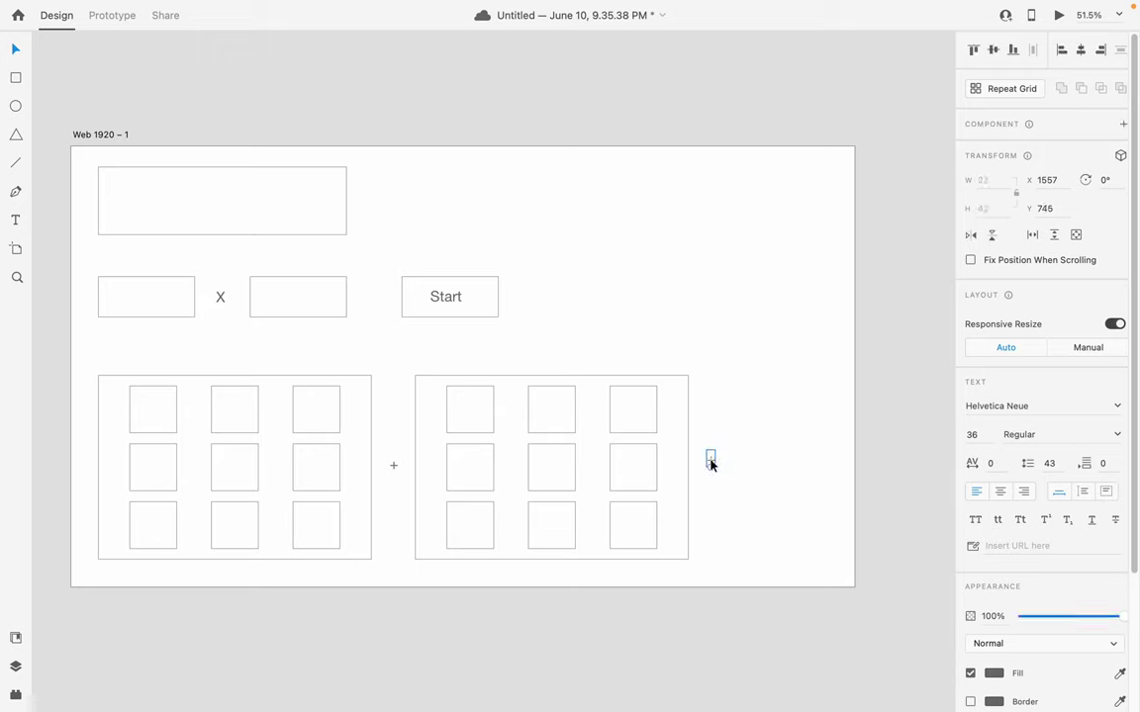
double_click(710, 459)
type("=")
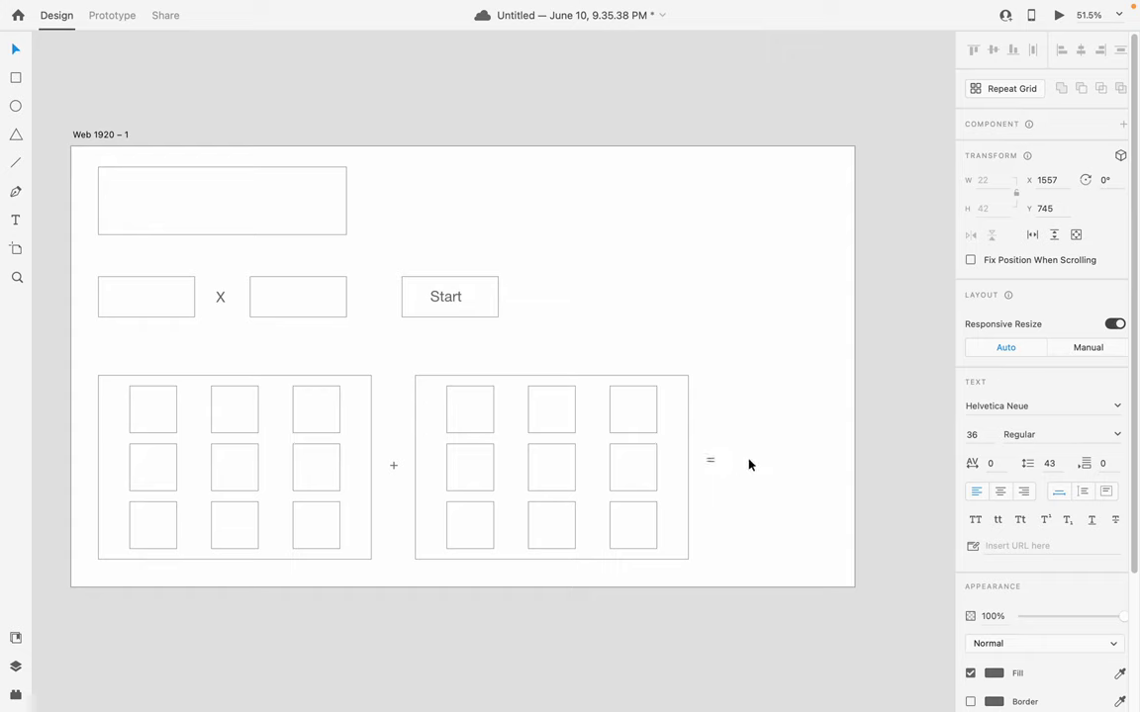
key("Escape")
key("Escape")
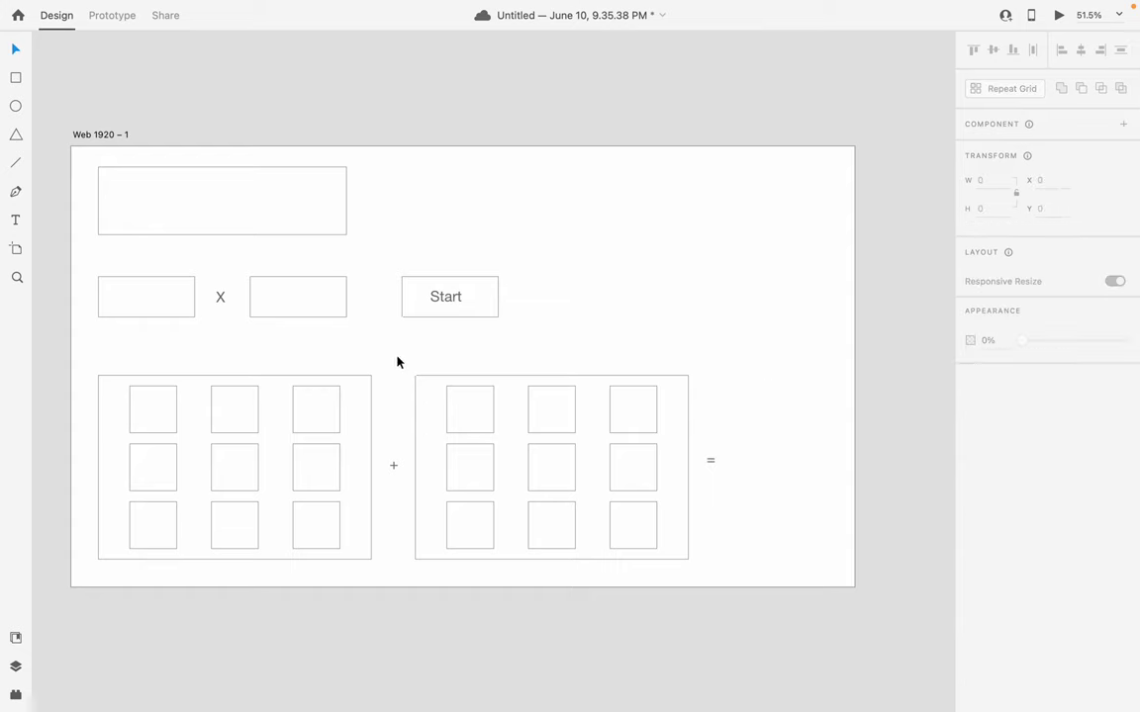
- Duplicate the second container with its nine squares and place the copy to the right of the "=" label
left_click_drag(399, 358, 542, 443)
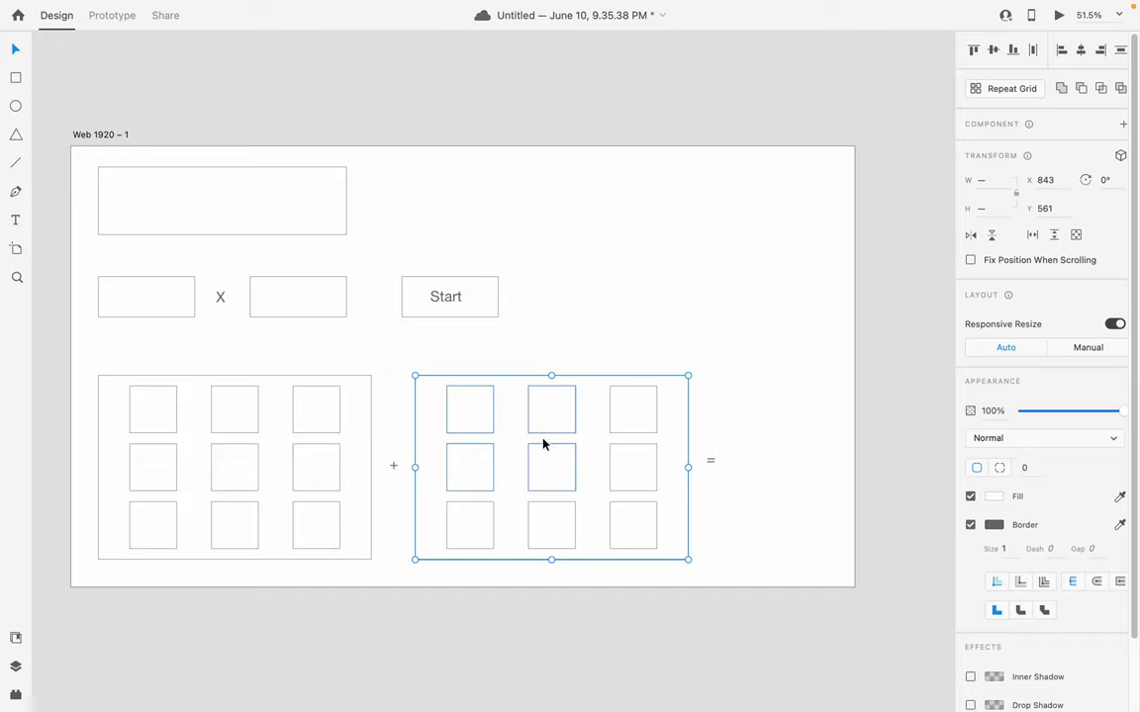
left_click(707, 358)
left_click_drag(691, 374, 439, 554)
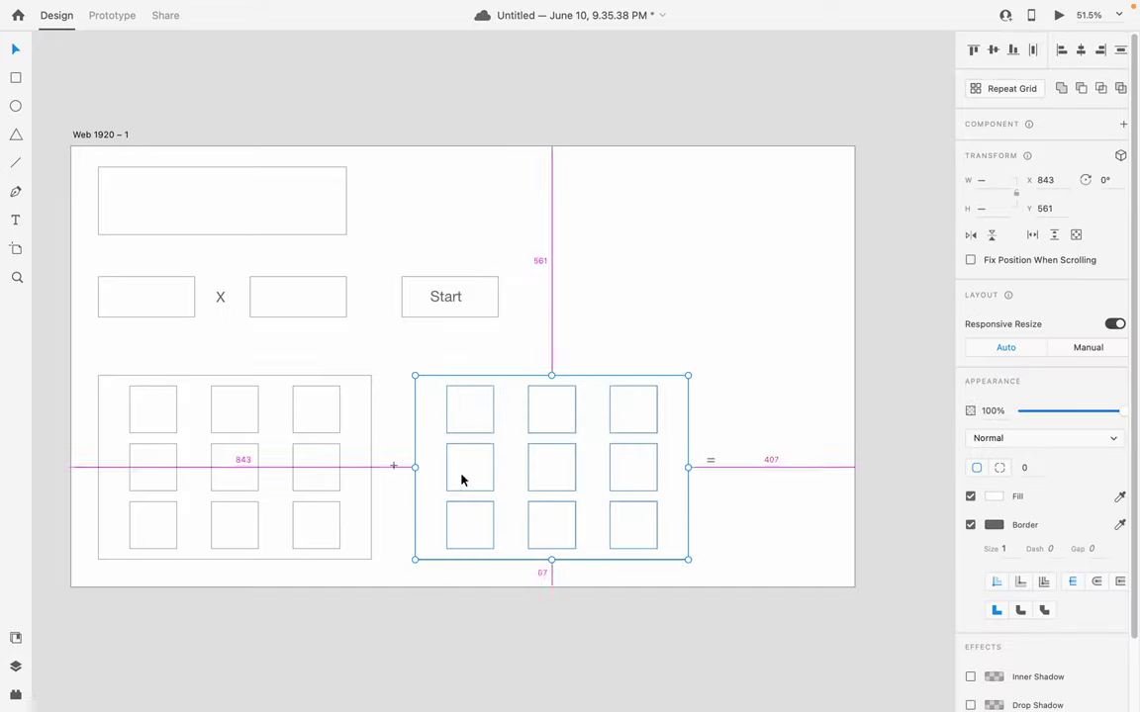
left_click_drag(460, 478, 778, 478)
left_click(685, 611)
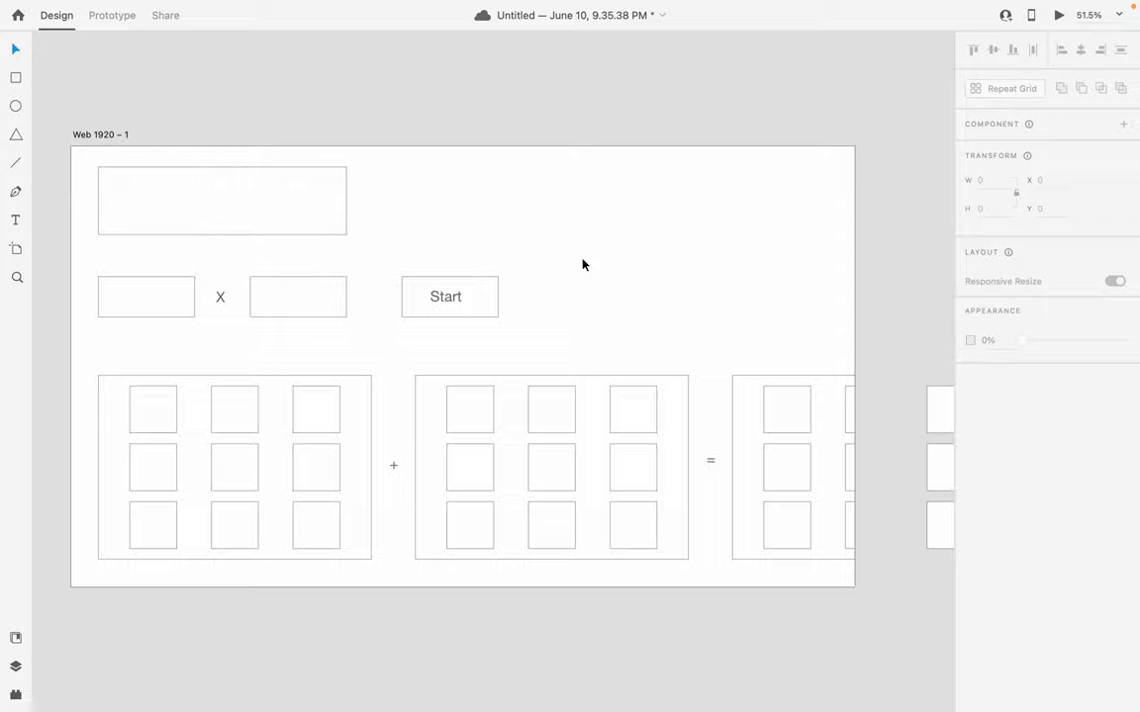
- Try to shrink the whole row of three containers and their labels together, moving it to X 25, Y 616 within the artboard
scroll(582, 265, "down", 3)
scroll(583, 264, "right", 2)
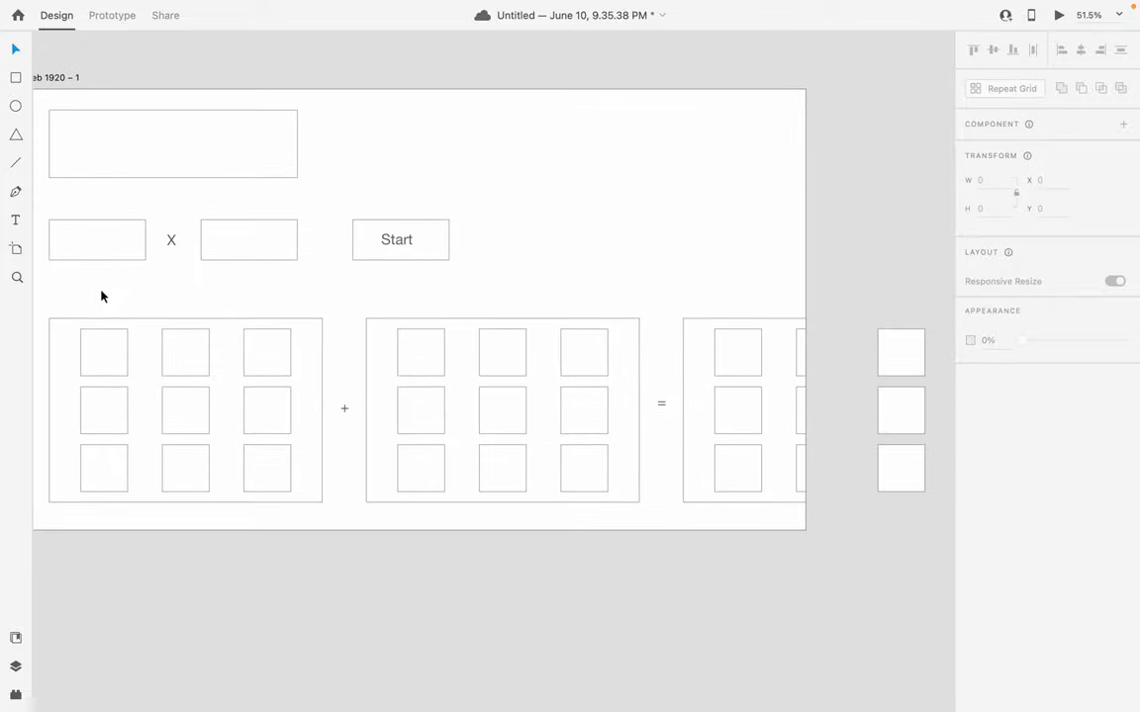
left_click_drag(74, 297, 900, 509)
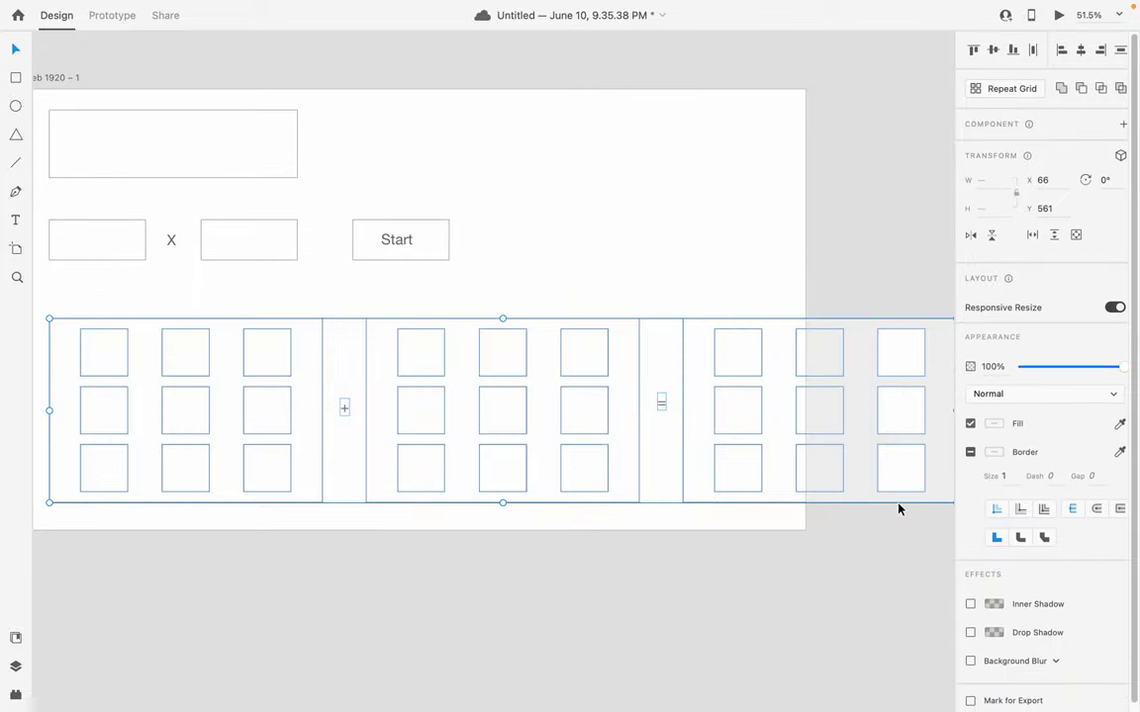
left_click_drag(49, 319, 193, 347)
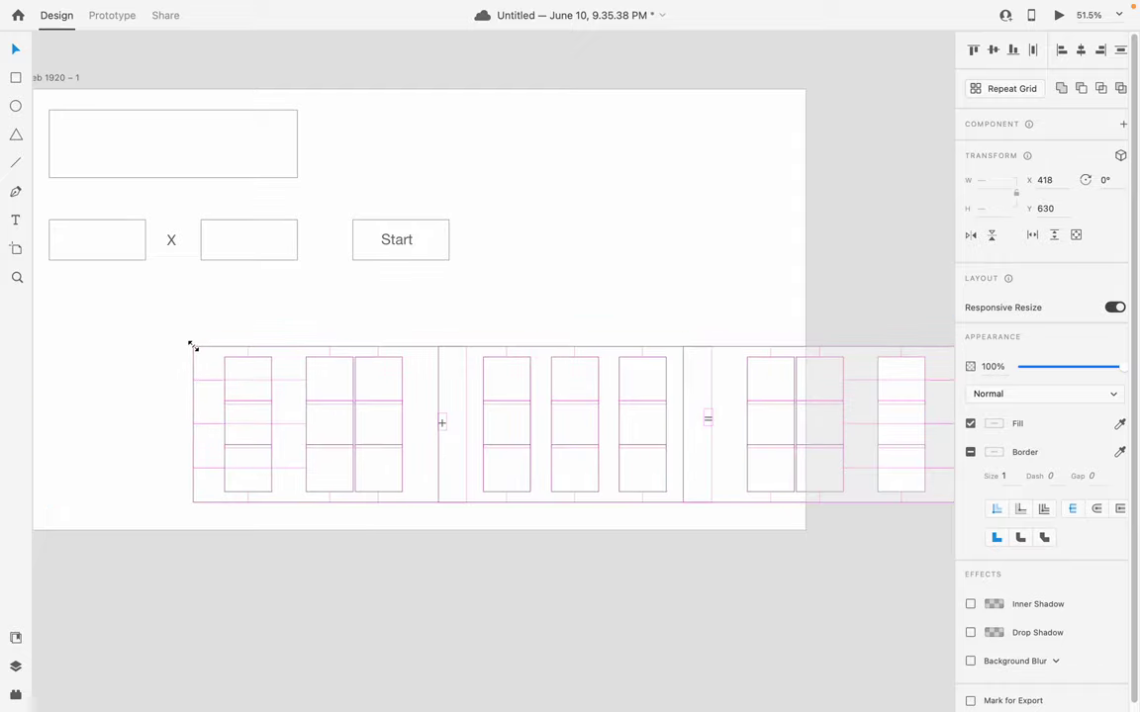
left_click_drag(425, 361, 266, 357)
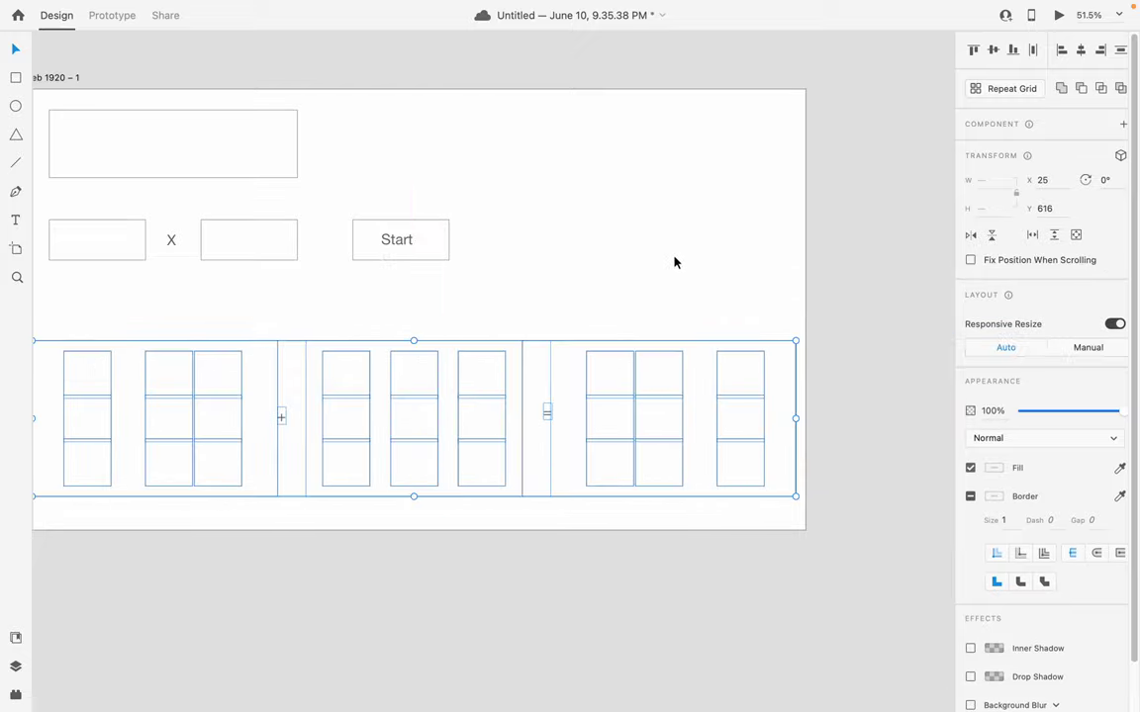
left_click(675, 262)
scroll(526, 611, "left", 2)
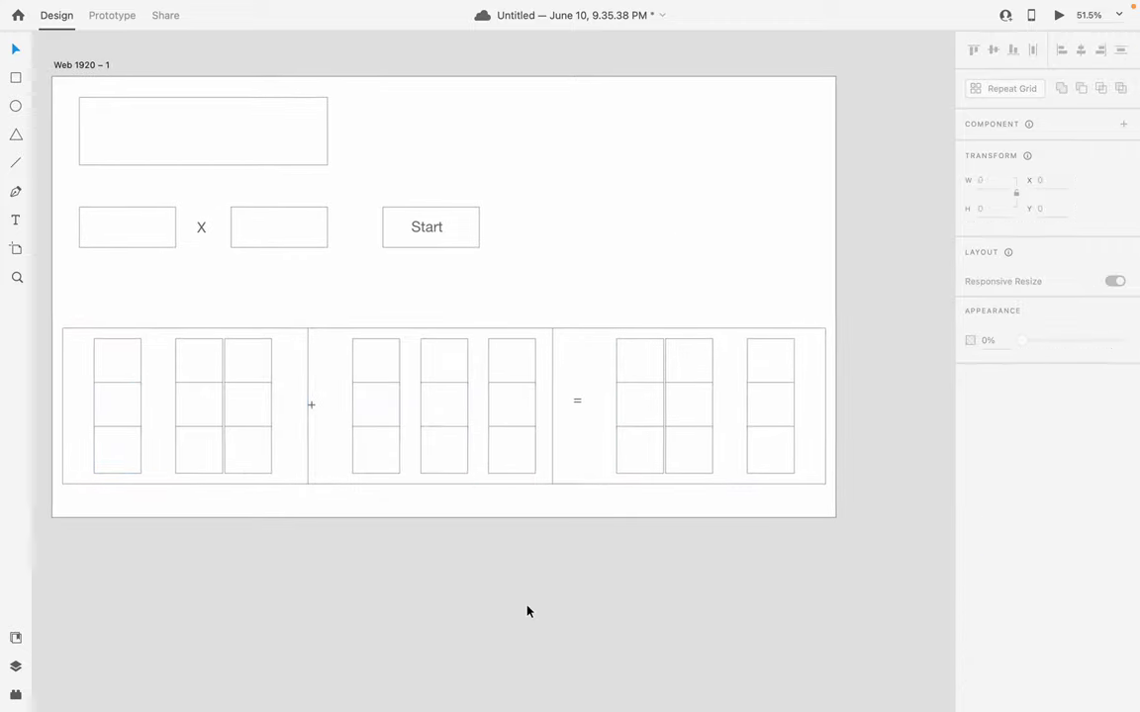
- Try moving the second and third columns of squares in the first container left to X 237
mouse_move(166, 342)
left_mouse_down()
mouse_move(250, 386)
mouse_move(166, 343)
left_mouse_up()
double_click(201, 357)
left_click(209, 402, "shift")
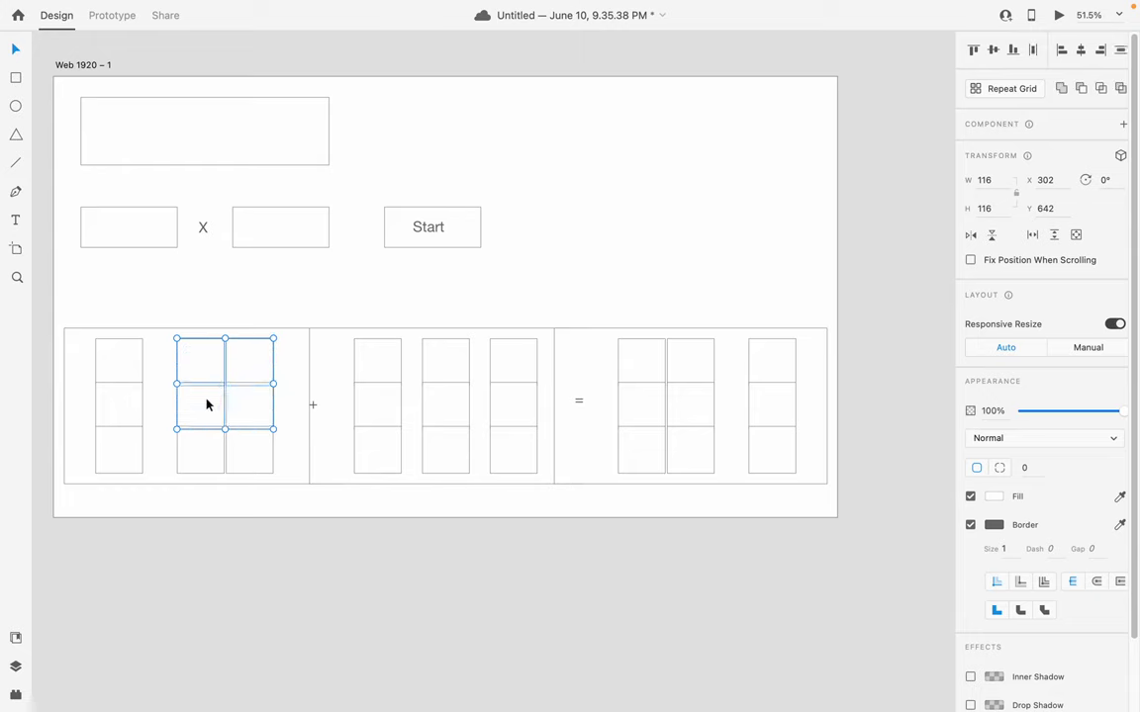
left_click(210, 455, "shift")
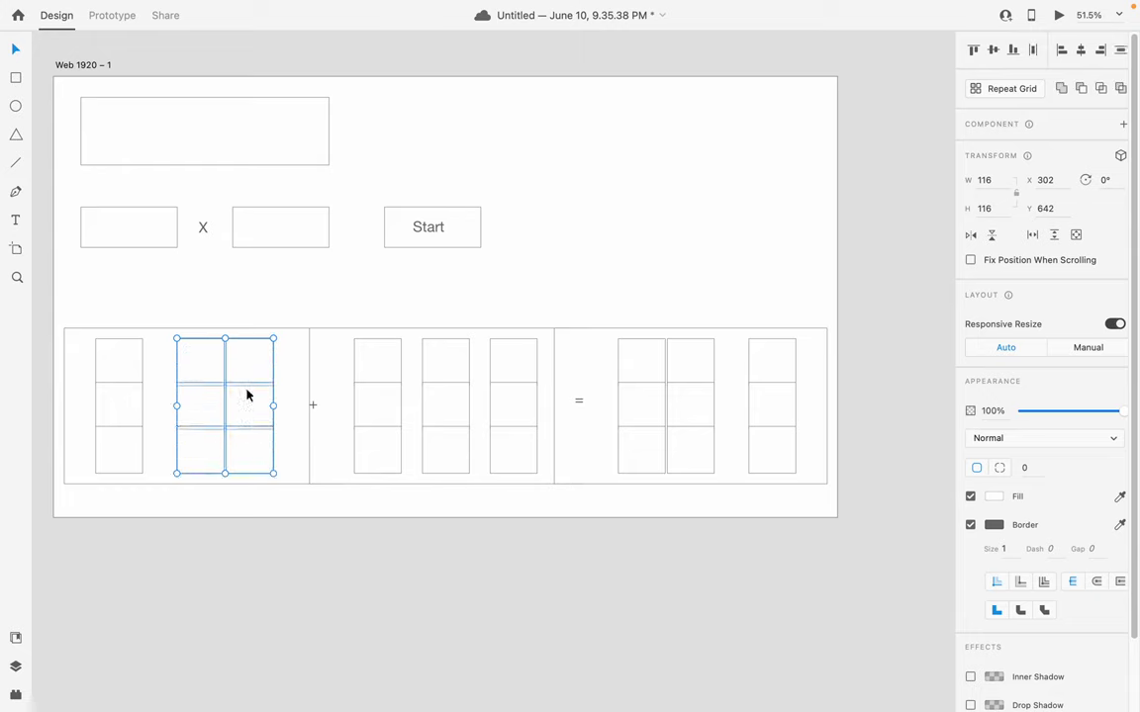
left_click_drag(247, 395, 220, 396)
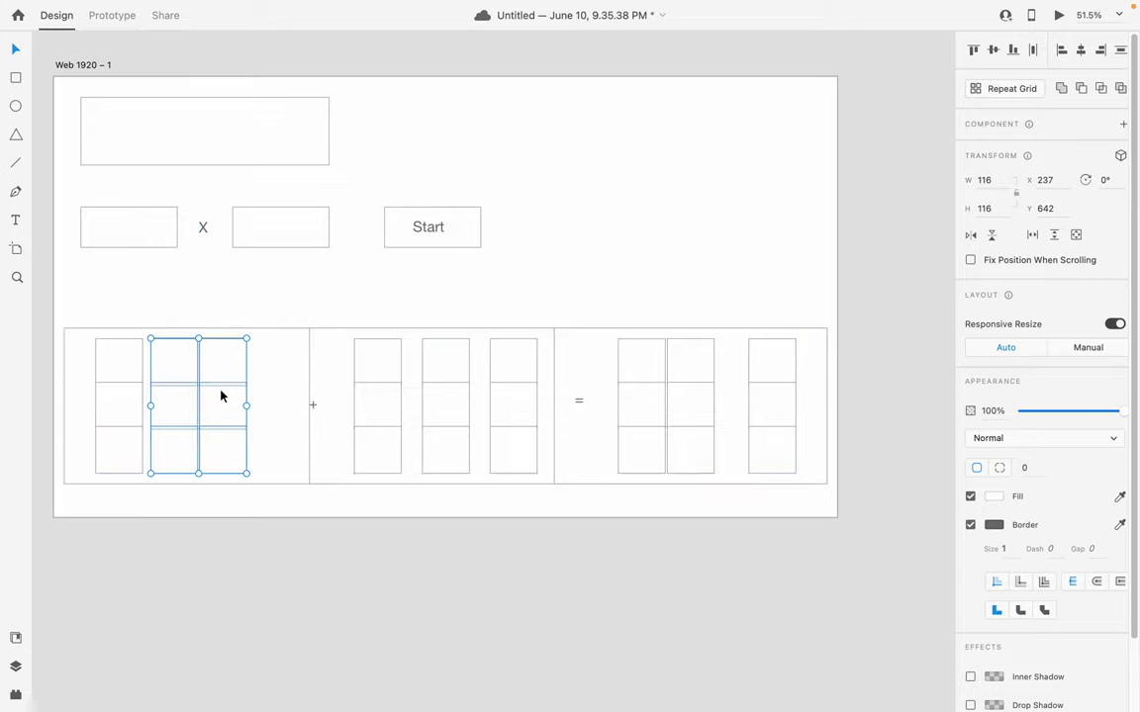
- Undo the move of the two square columns and the shrinking and repositioning of the container row
key("ctrl+z")
key("ctrl+z")
left_click(638, 560)
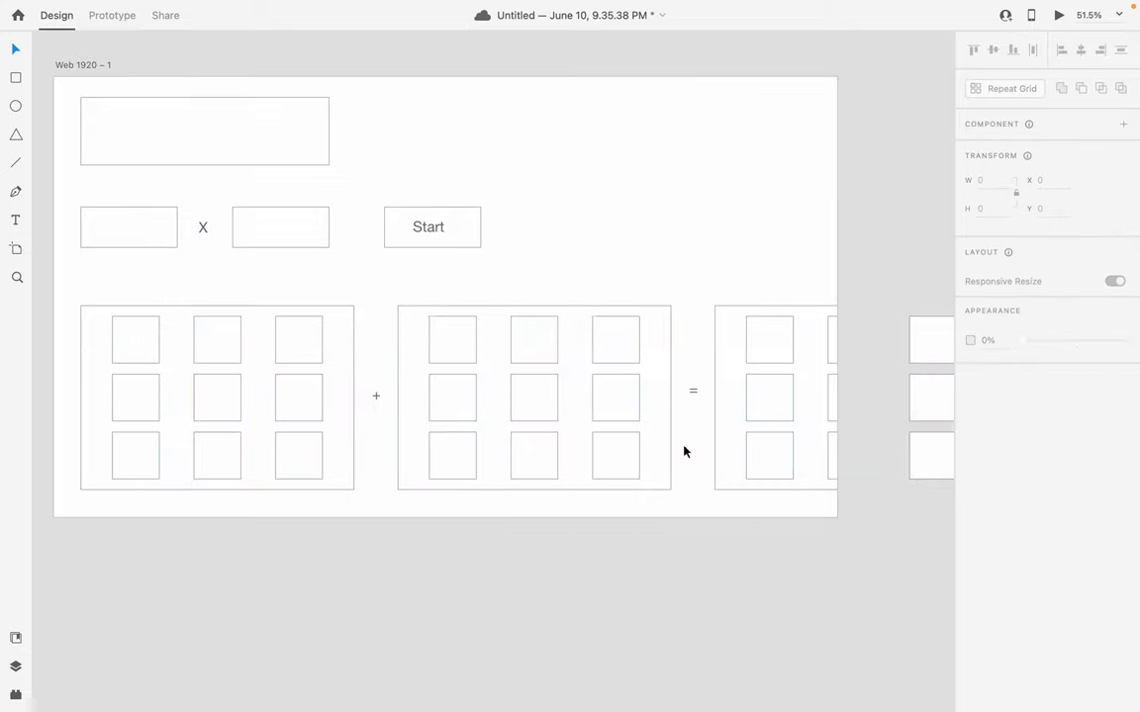
scroll(764, 230, "right", 3)
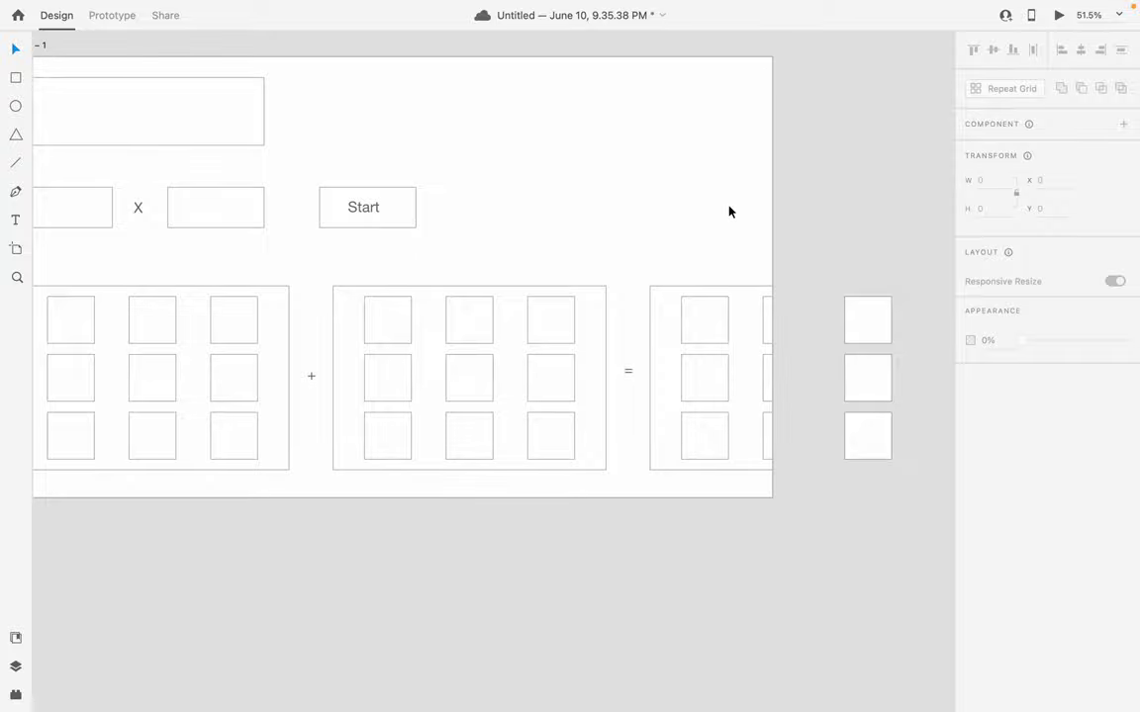
scroll(706, 195, "left", 3)
scroll(706, 195, "right", 4)
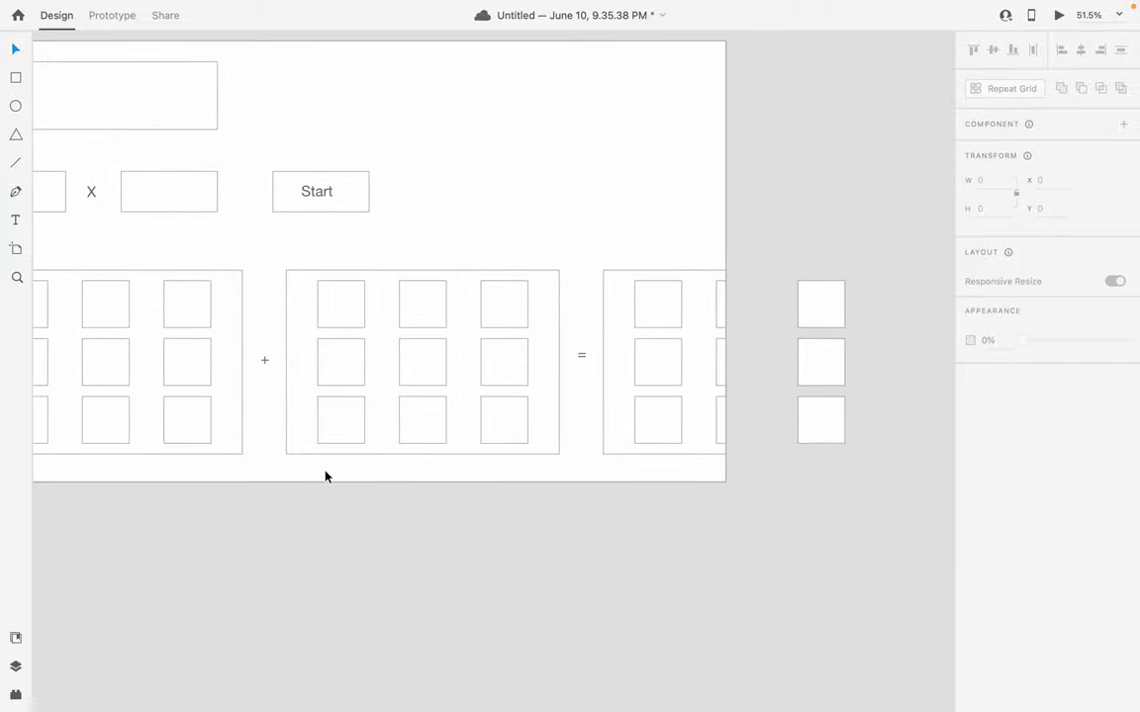
scroll(365, 573, "left", 3)
scroll(364, 573, "up", 4)
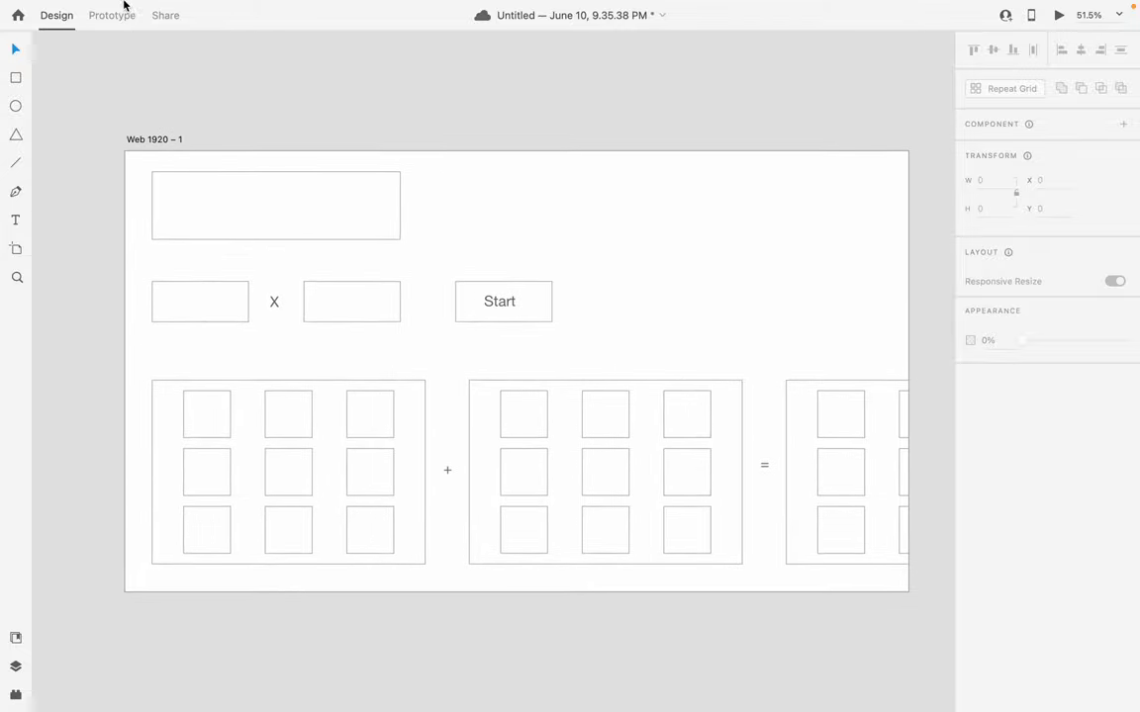
left_click(89, 10)
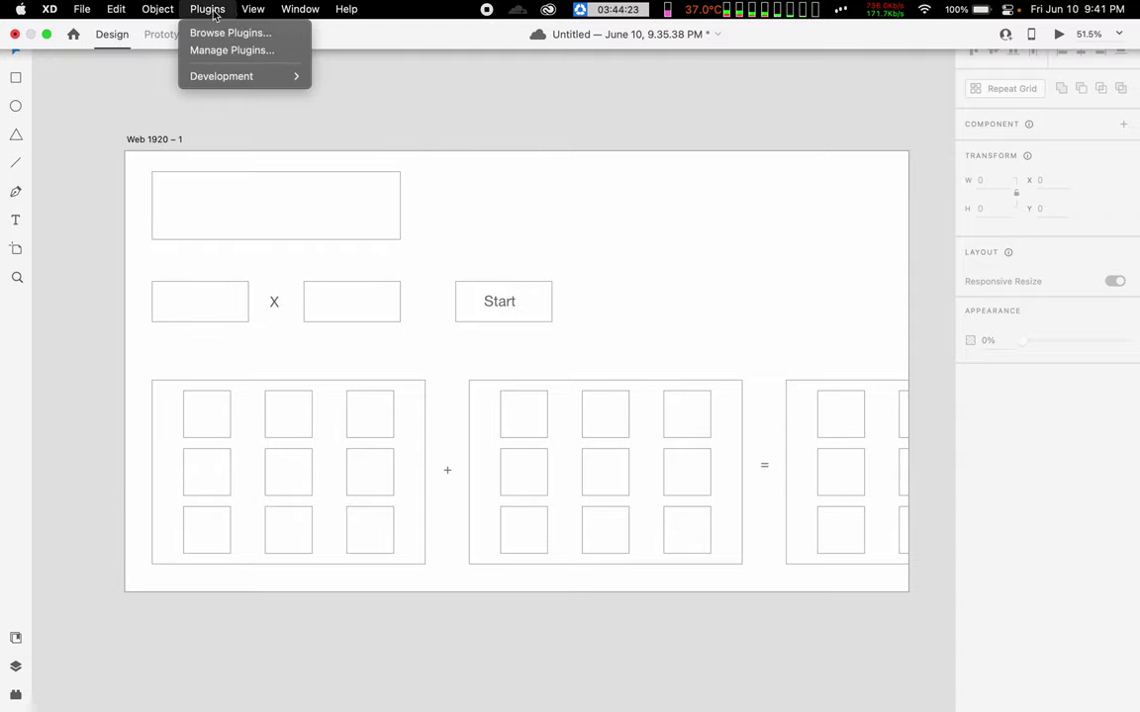
mouse_move(110, 14)
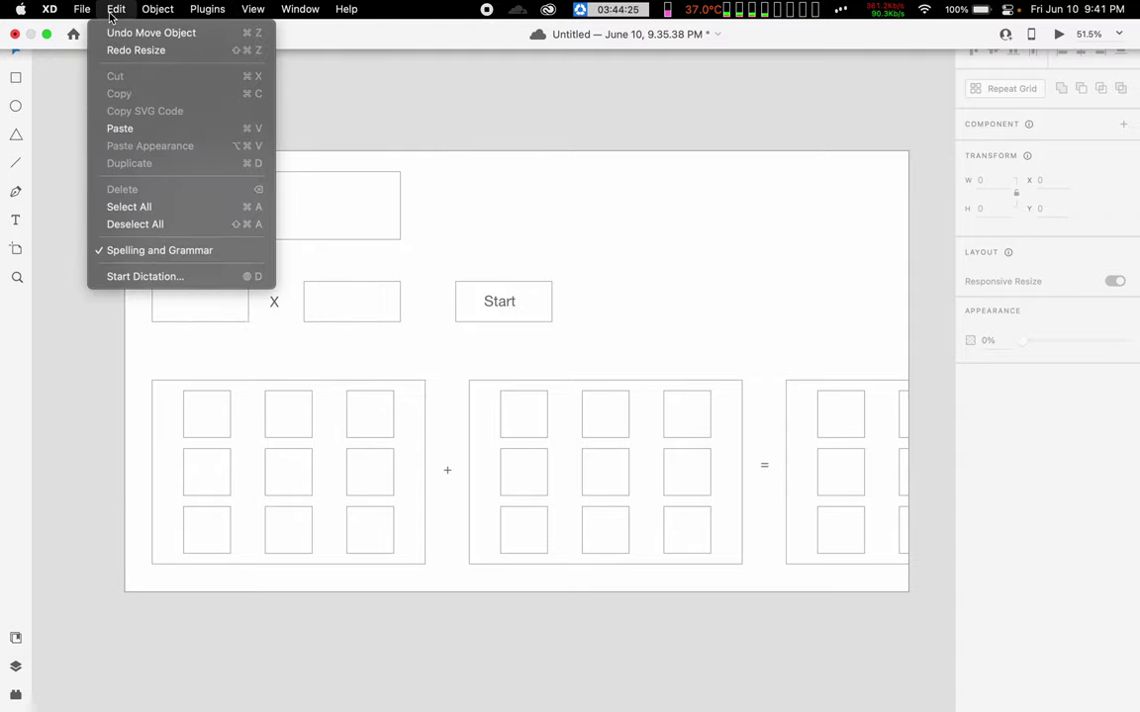
left_click(503, 168)
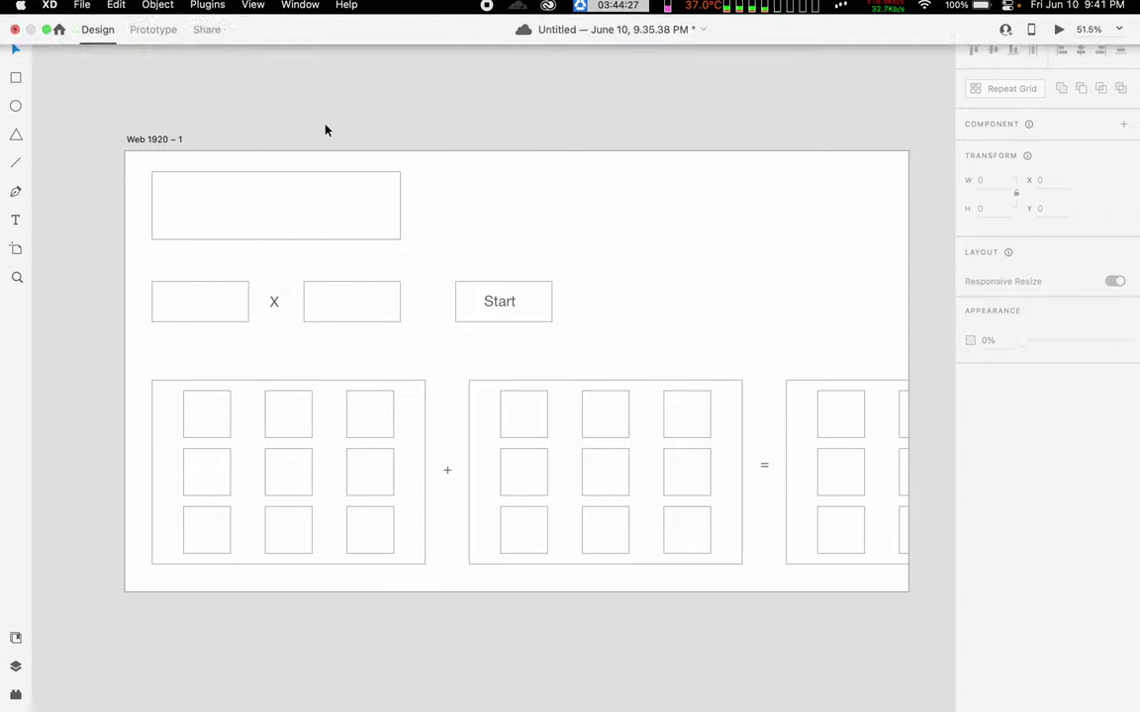
- Enlarge the artboard to about 2380 × 1088 so it contains the whole third container
left_click(164, 143)
right_click(156, 144)
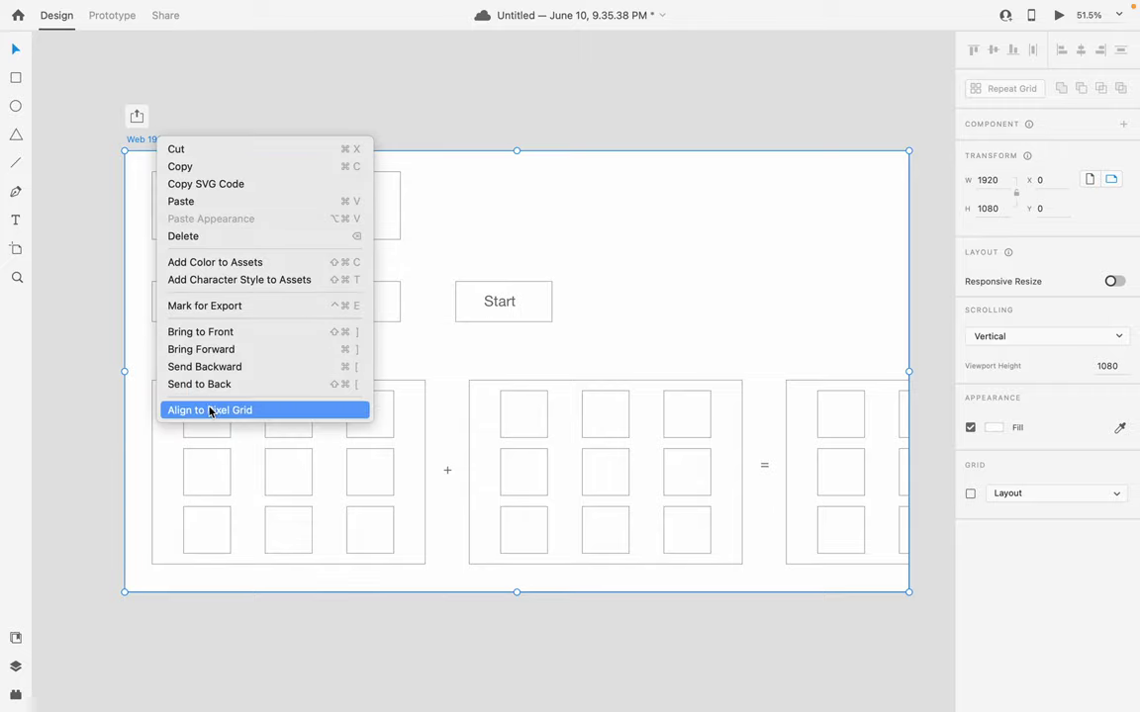
left_click(253, 32)
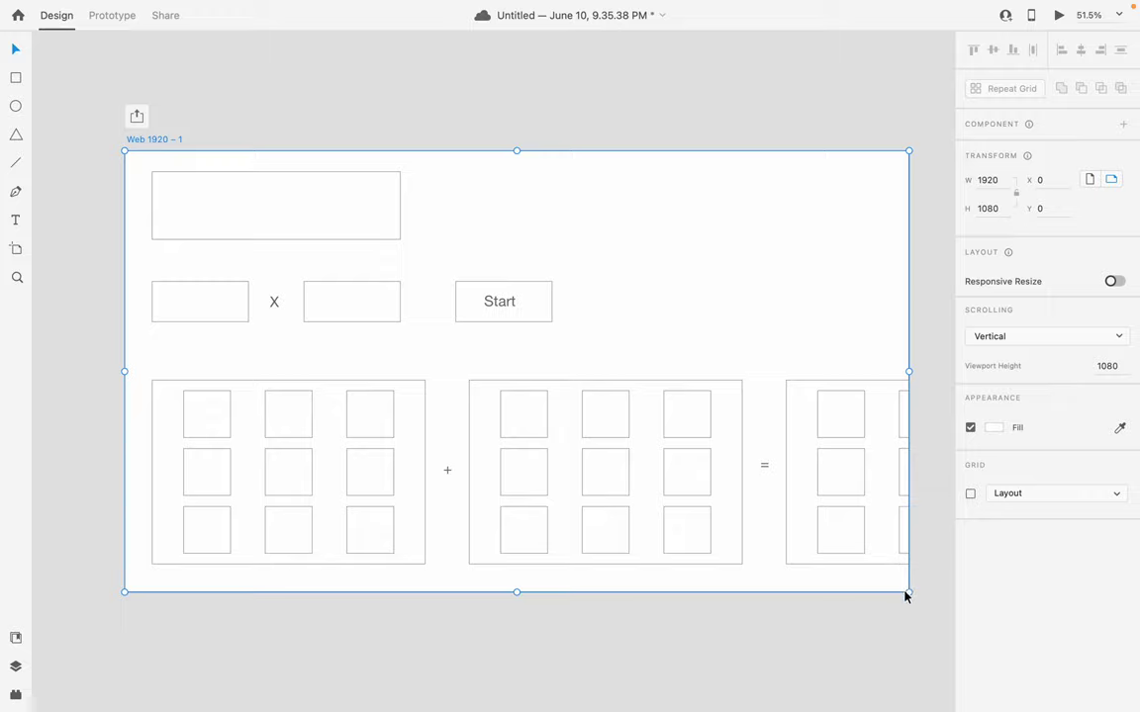
left_click_drag(904, 596, 740, 593)
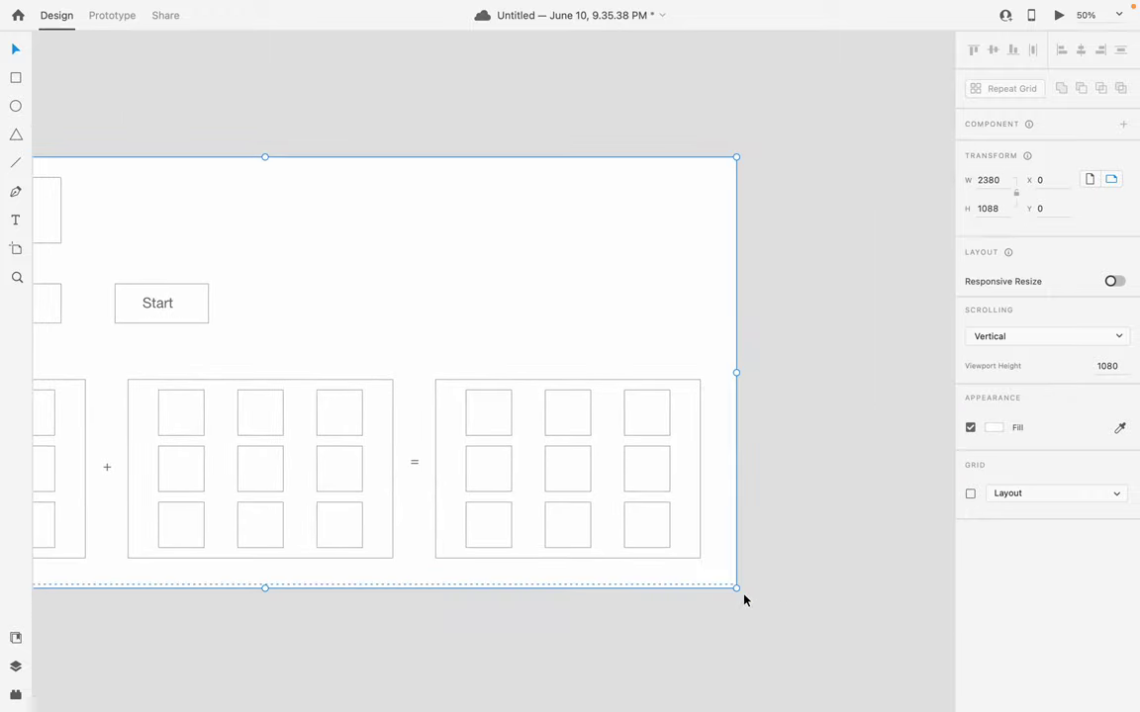
scroll(744, 600, "down", 3)
scroll(379, 384, "left", 5)
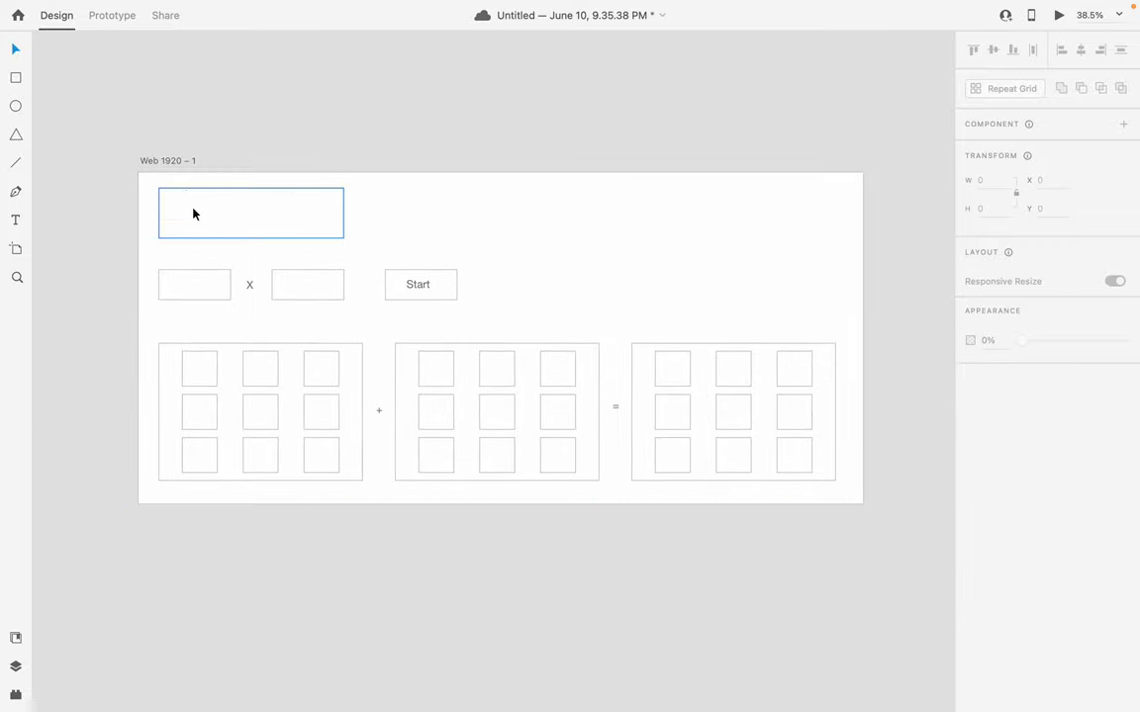
- Extend the artboard downward to a height of about 1501
left_click(163, 165)
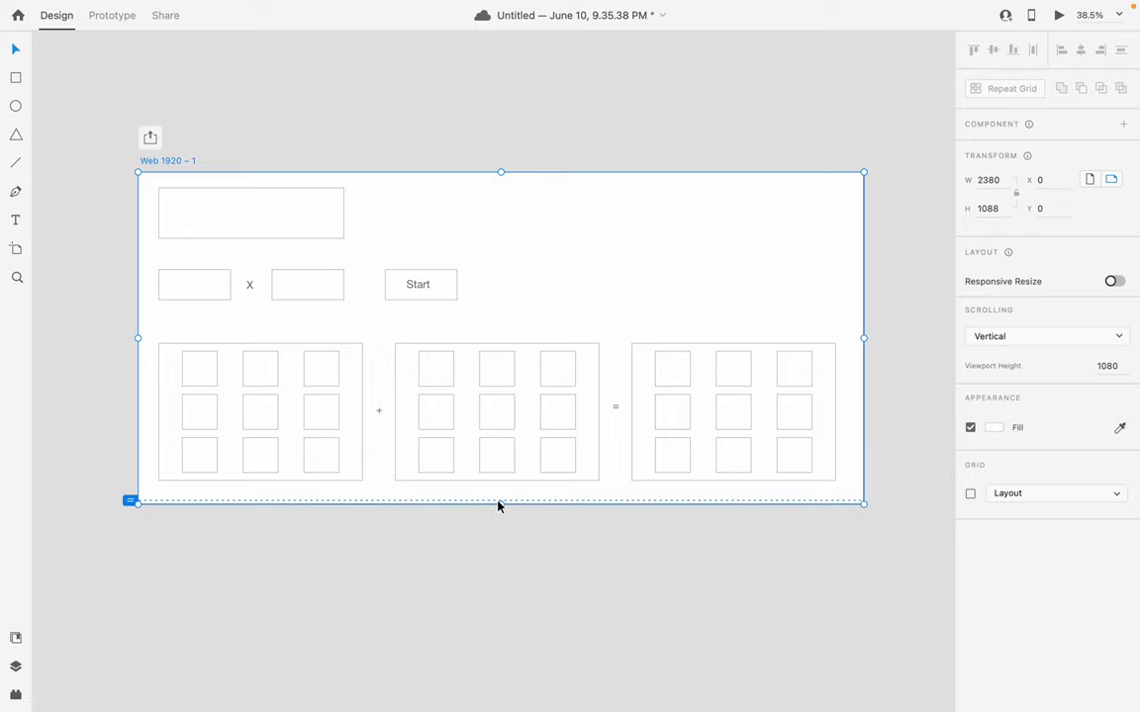
left_click_drag(500, 504, 503, 629)
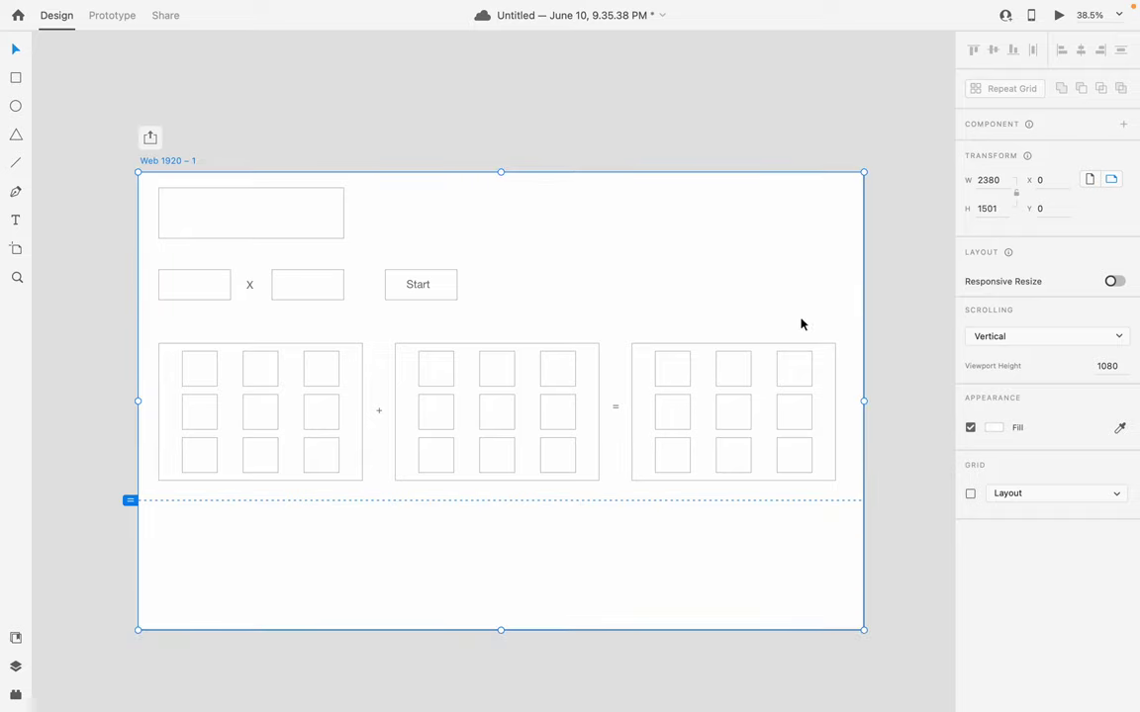
left_click(753, 282)
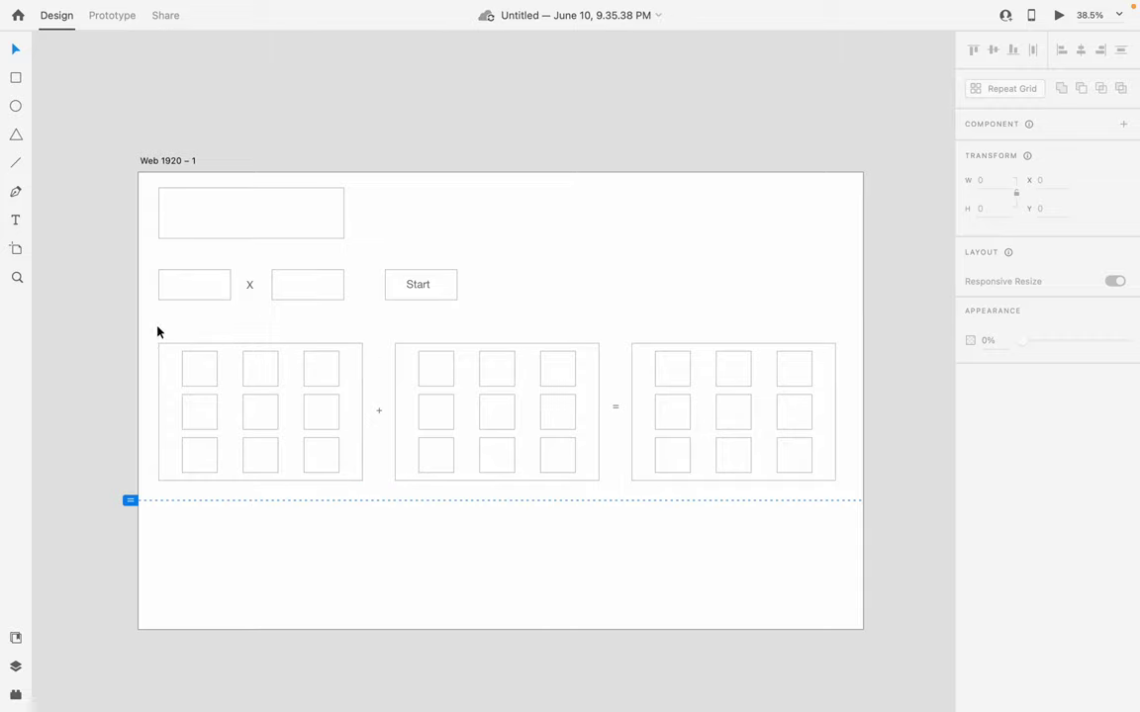
- Move the row of three containers with its "+" and "=" labels up to about Y 492
left_click_drag(158, 333, 817, 476)
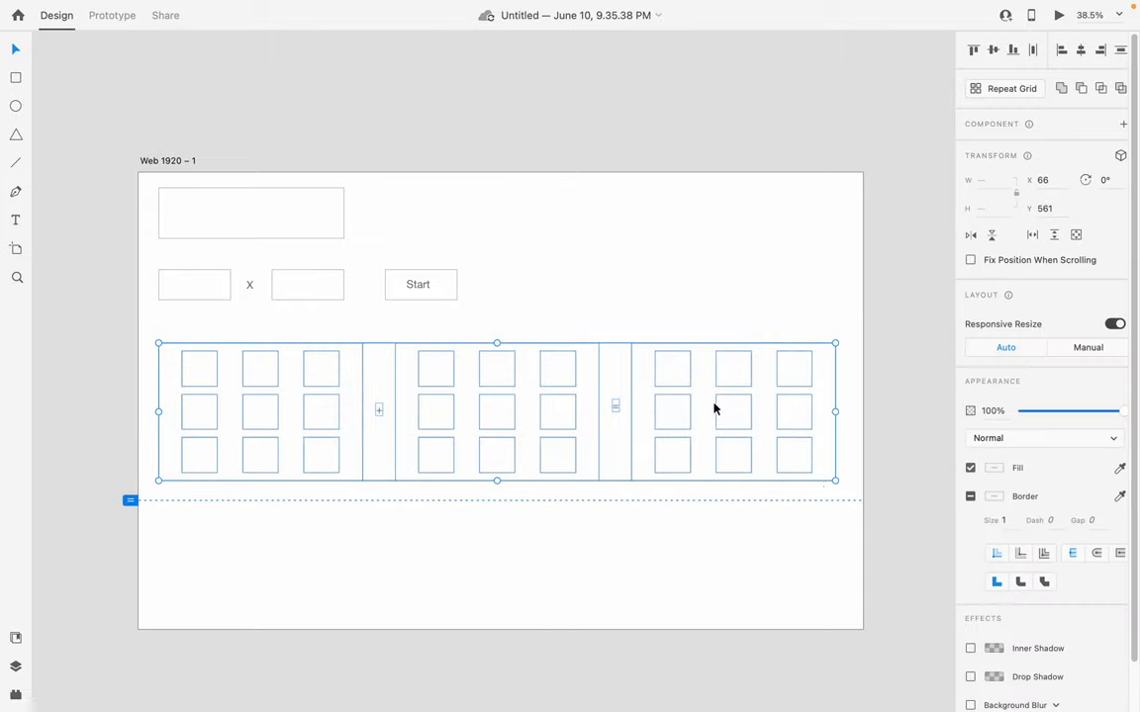
left_click_drag(728, 409, 727, 389)
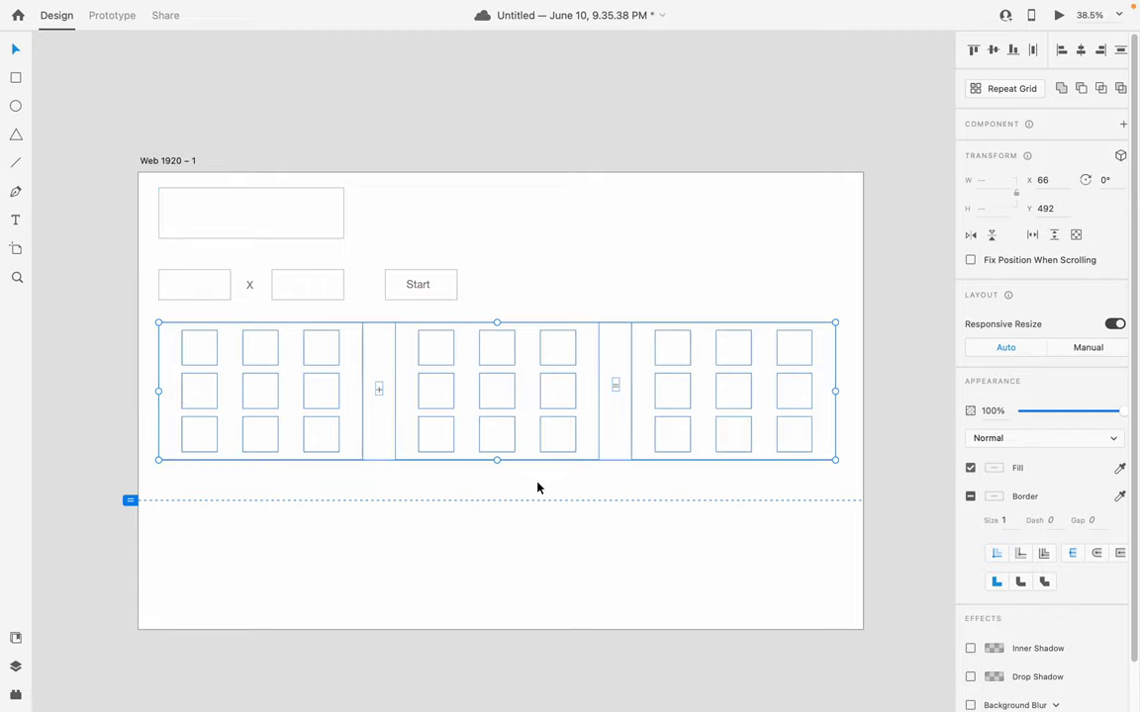
left_click(537, 487)
- Duplicate the Start button below the middle container as a "Sum" button, and save the document
left_click_drag(481, 264, 505, 483)
double_click(506, 483)
type("Sum")
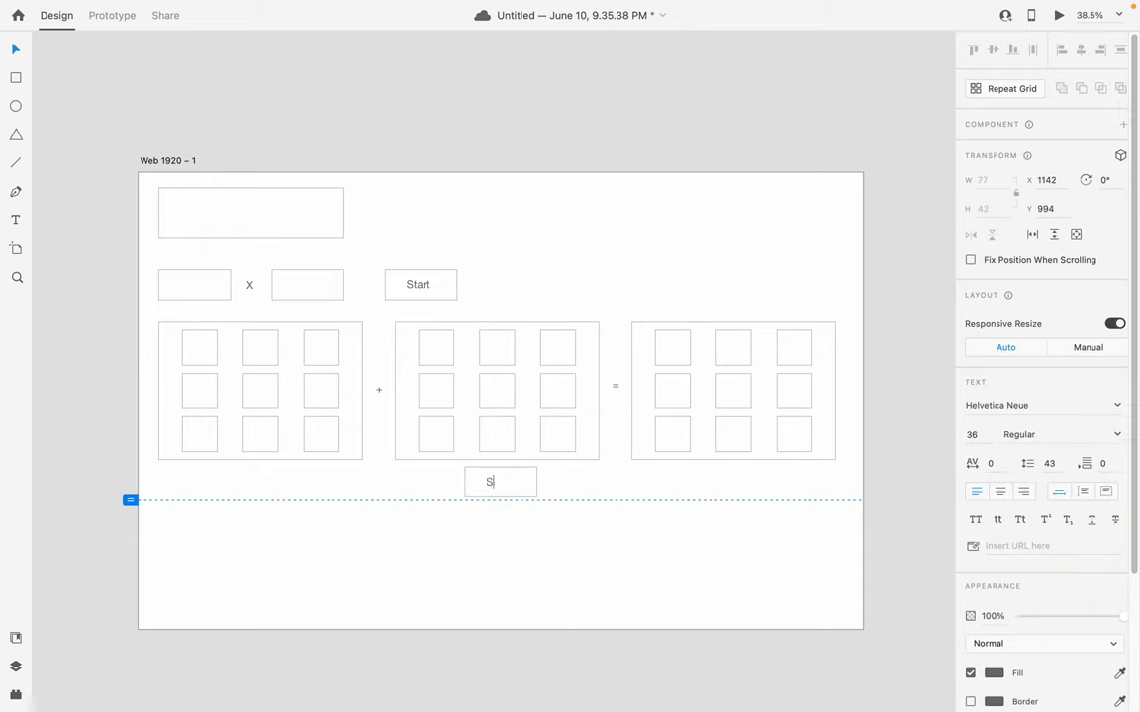
left_click(578, 539)
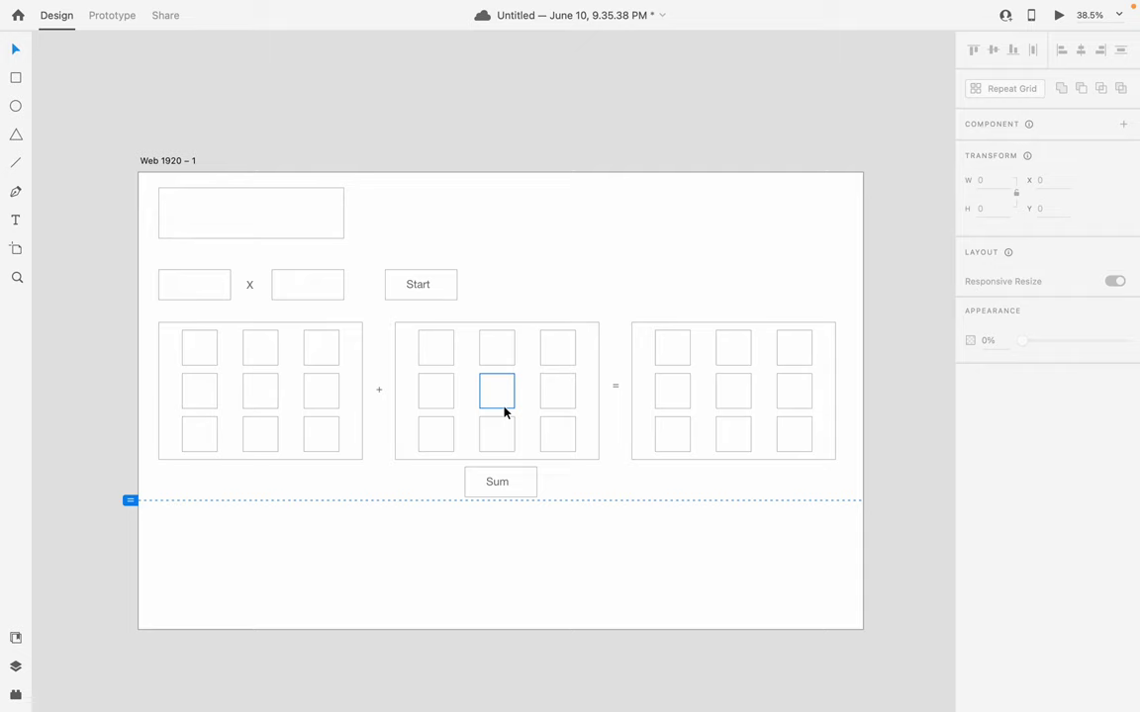
key("super+s")
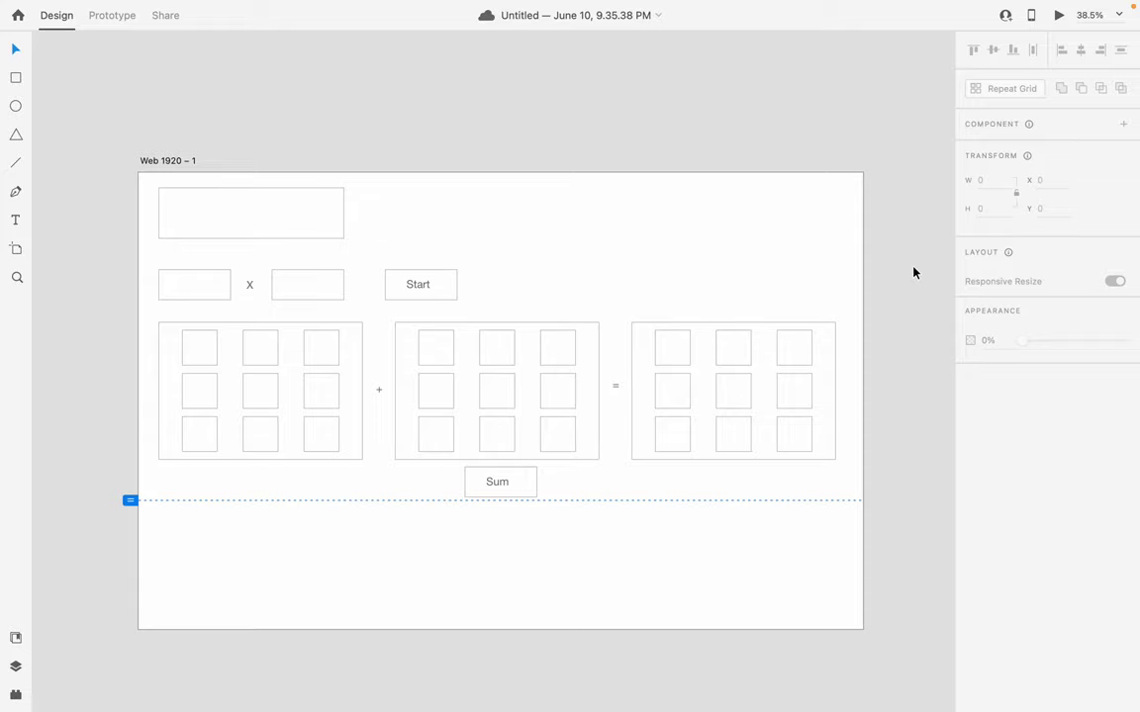
left_click(303, 218)
key("Delete")
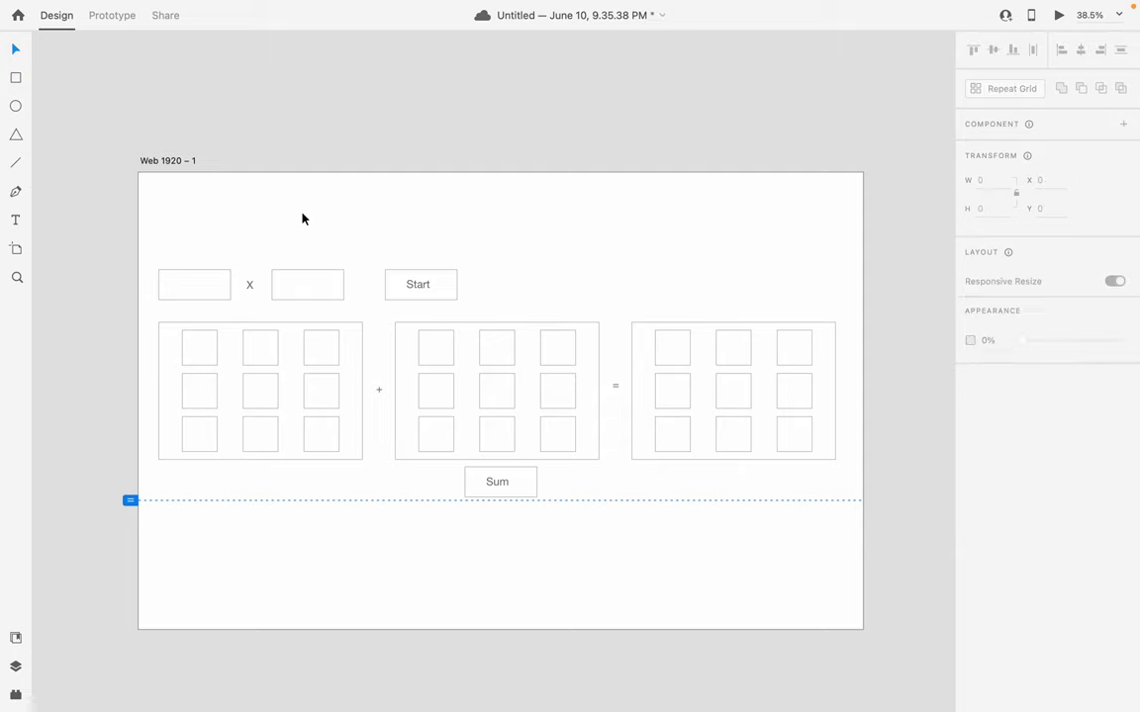
left_click(15, 220)
left_click_drag(158, 198, 414, 246)
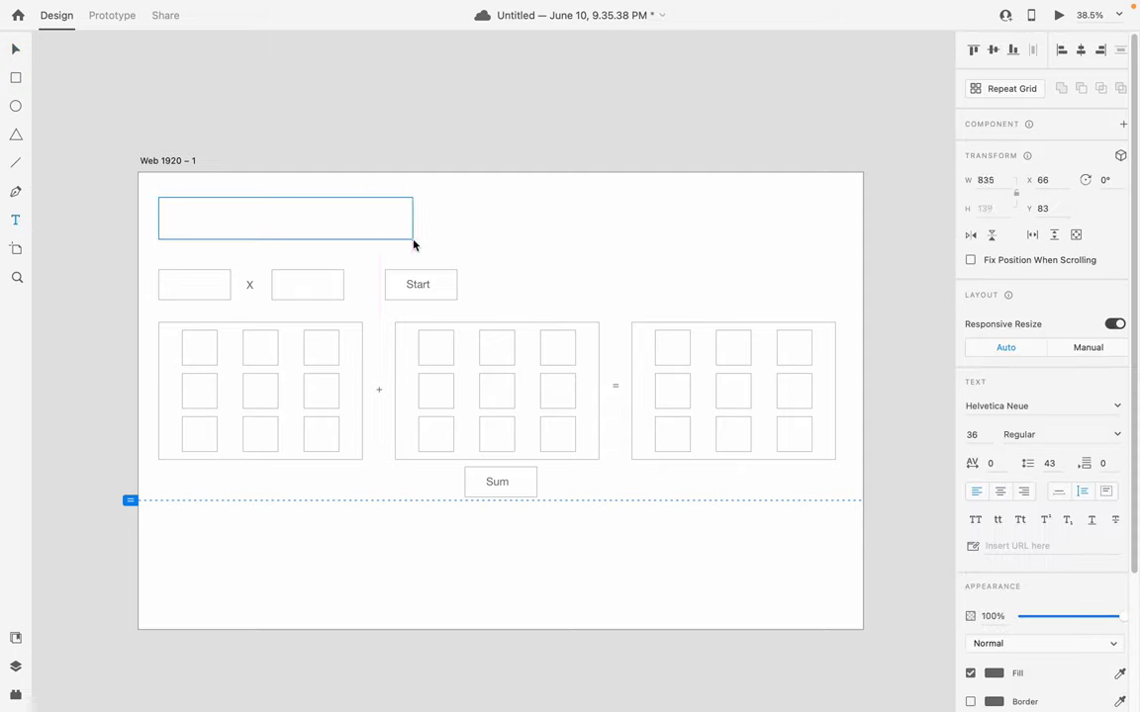
key("Escape")
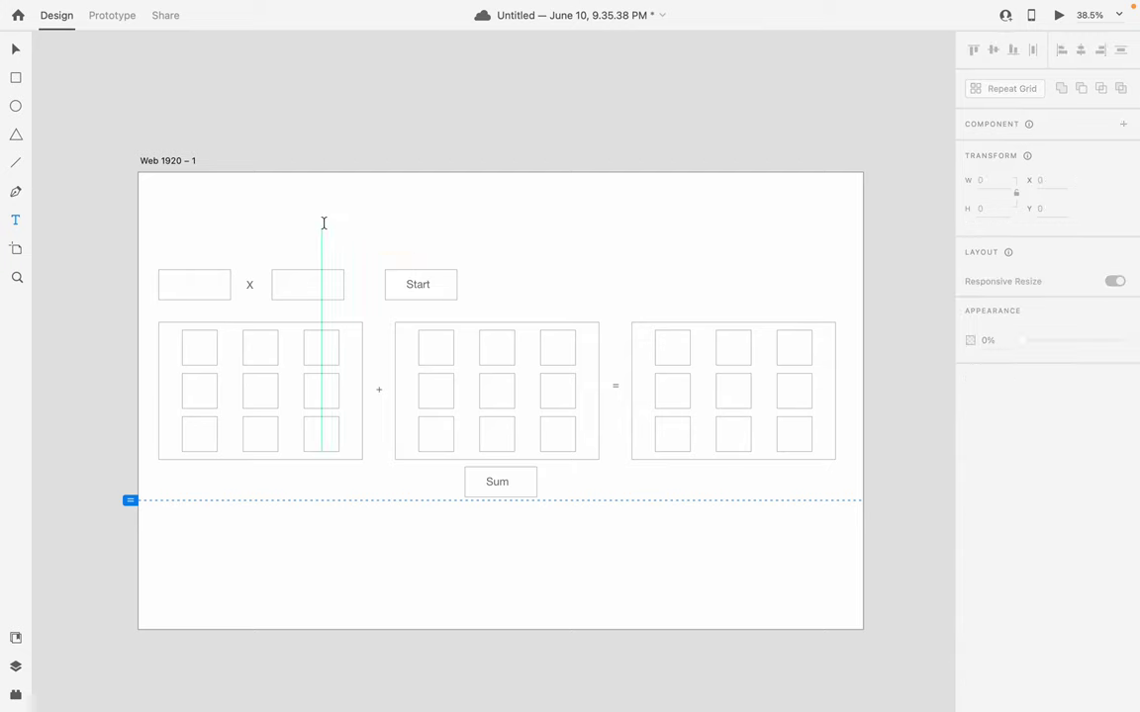
key("e")
key("ctrl+z")
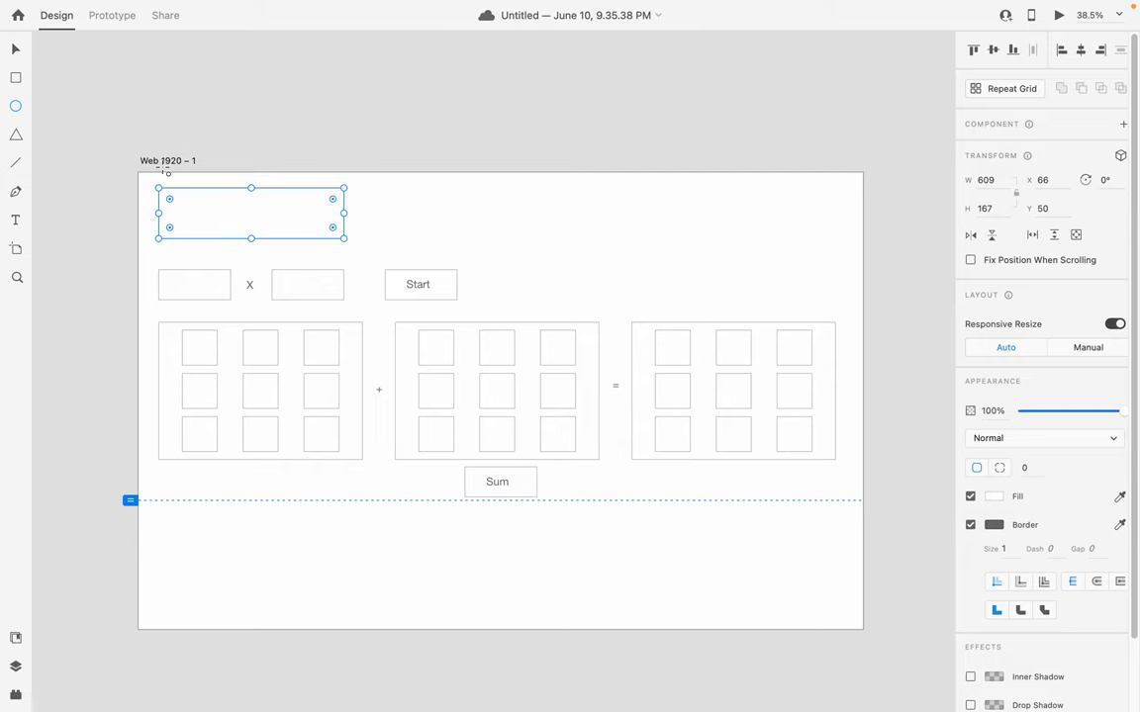
- Replace the header box above the size inputs with the title text "Matrix Sum App"
left_click(165, 169)
left_click(16, 219)
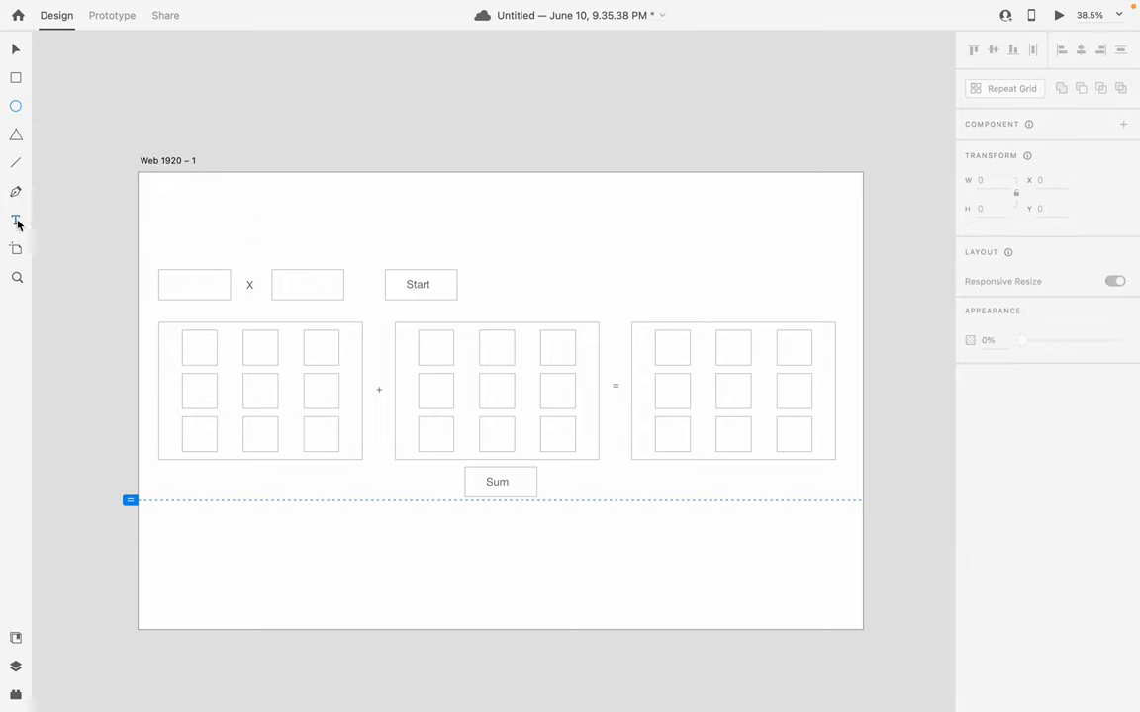
left_click(163, 203)
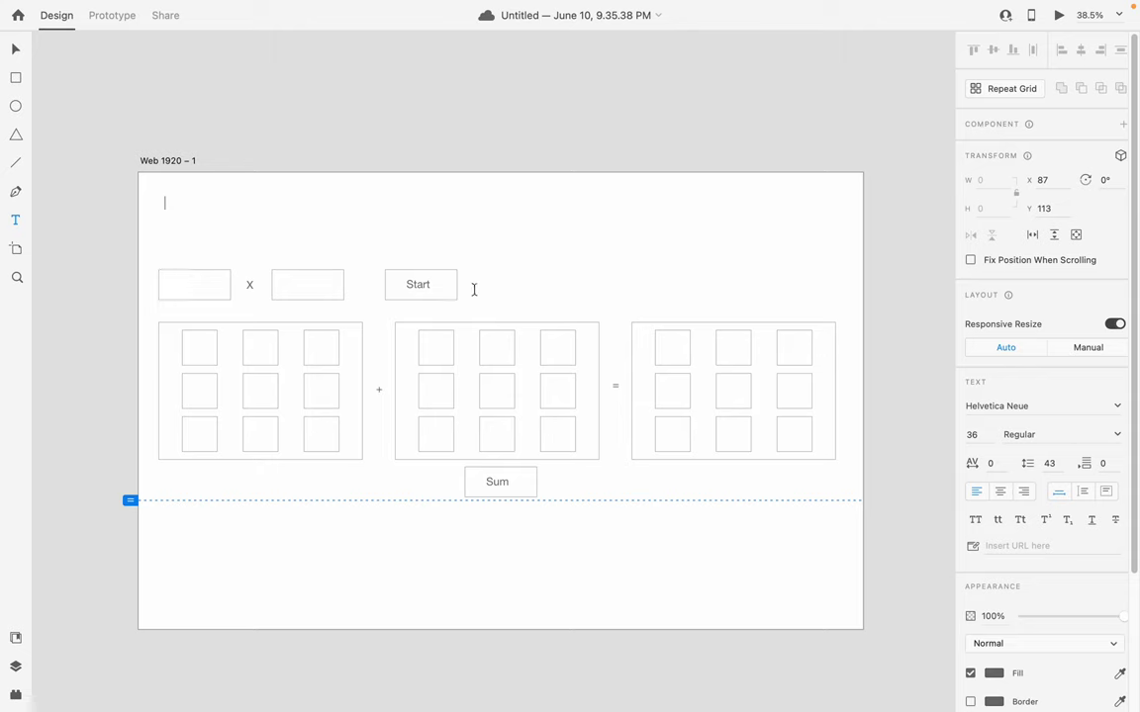
type("Matrix Sum App")
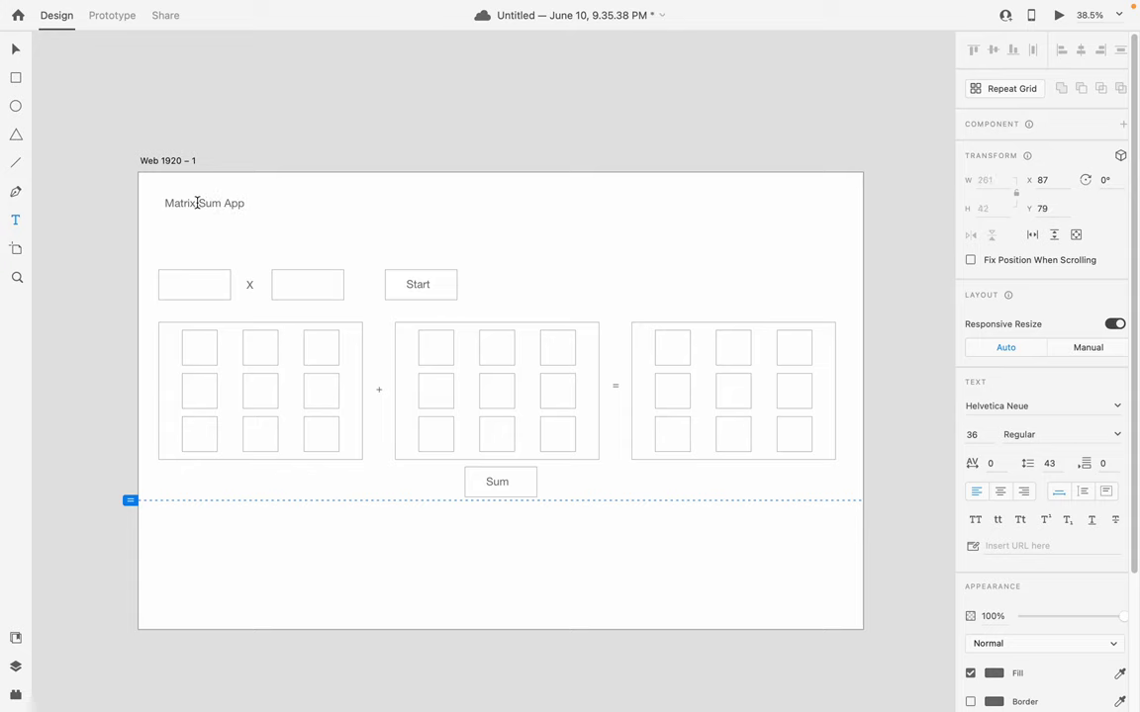
- Increase the font size of the "Matrix Sum App" title to 104
key("super+a")
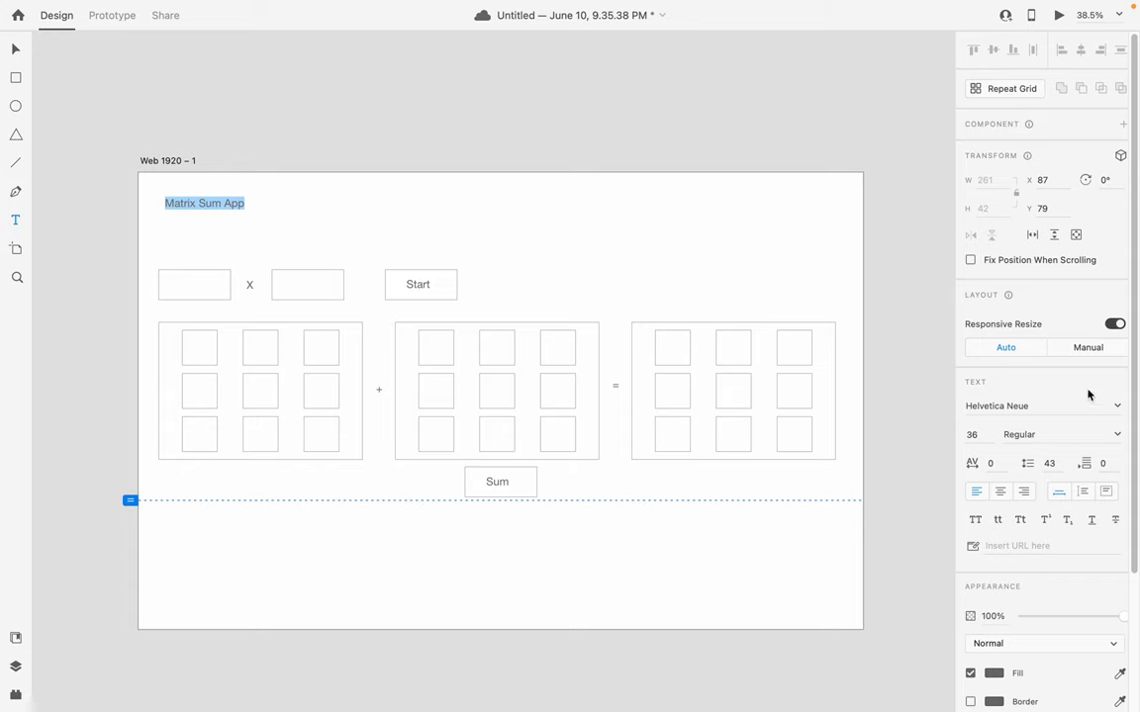
left_click(974, 435)
key("Up")
key("Up")
key("Up")
key("Up")
key("Up")
key("Up")
key("Up")
key("Up")
key("Up")
key("Up")
key("Up")
key("Up")
key("Up")
key("Up")
key("Up")
key("Up")
key("Up")
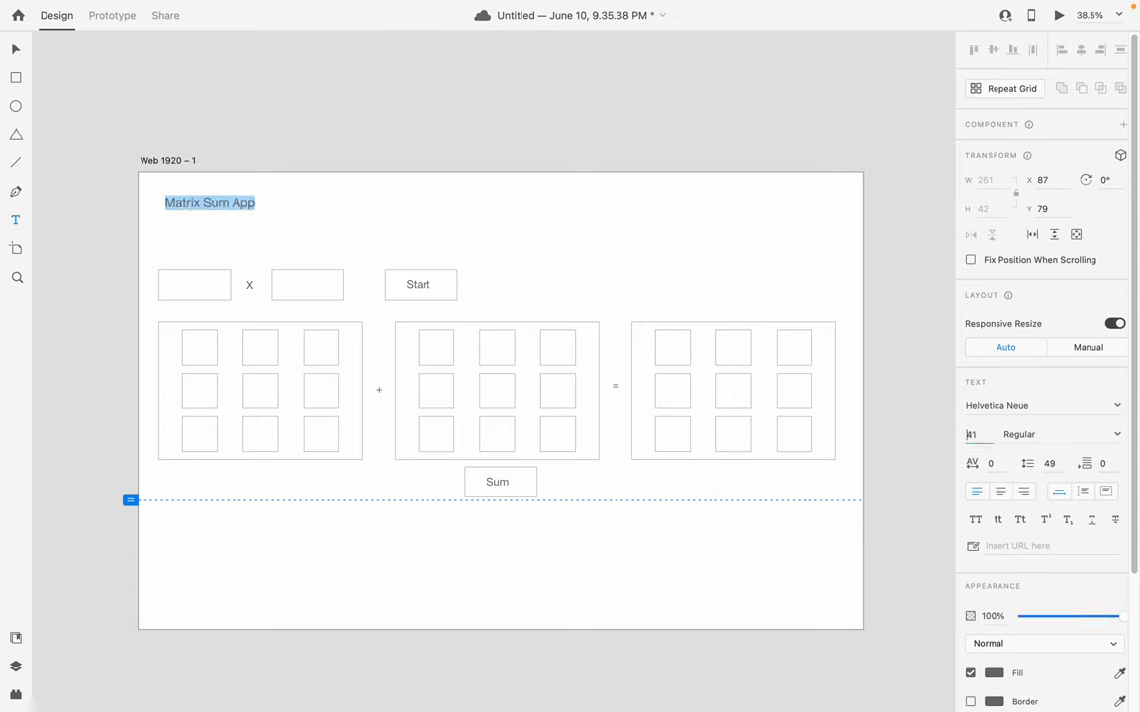
key("Up")
key("Up")
key("Up")
key("Up")
key("Up")
key("Up")
key("Up")
key("Up")
key("Up")
key("Up")
key("Up")
key("Up")
key("Up")
key("Up")
key("Up")
key("Up")
key("Up")
key("Up")
key("Up")
key("Up")
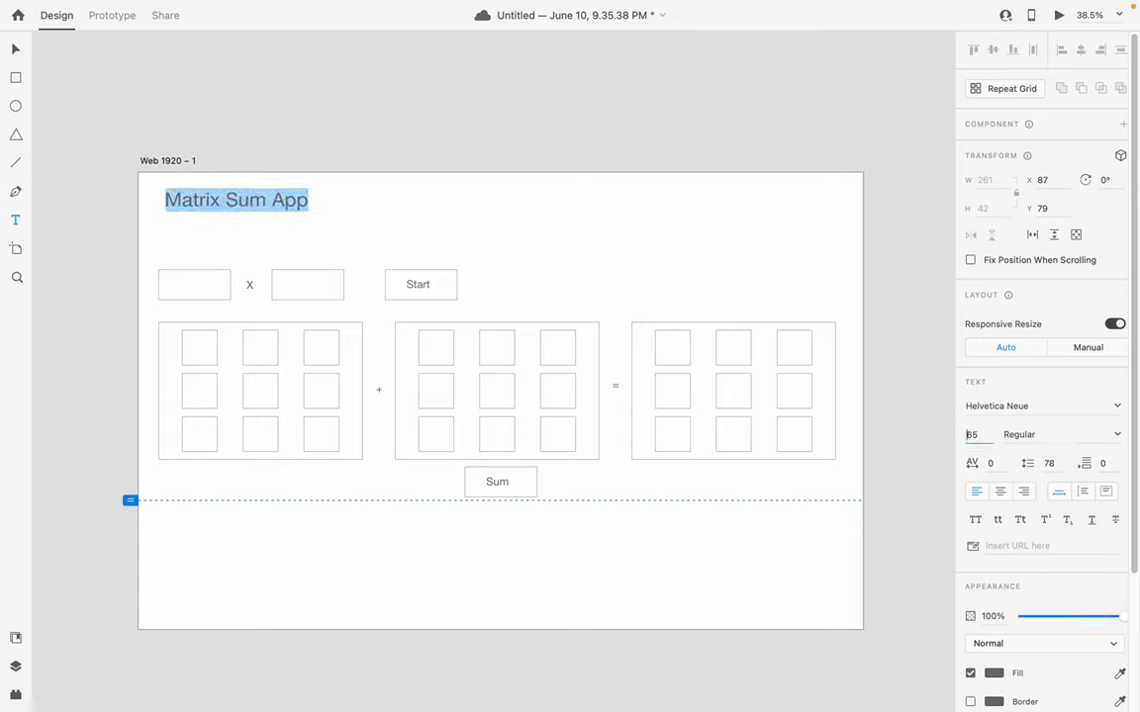
key("Up")
key("Up")
key("Up")
key("Up")
key("Up")
key("Up")
key("Up")
key("Up")
key("Up")
key("Up")
key("Up")
key("Up")
key("Up")
key("Up")
key("Up")
key("Up")
key("Up")
key("Up")
key("Up")
key("Up")
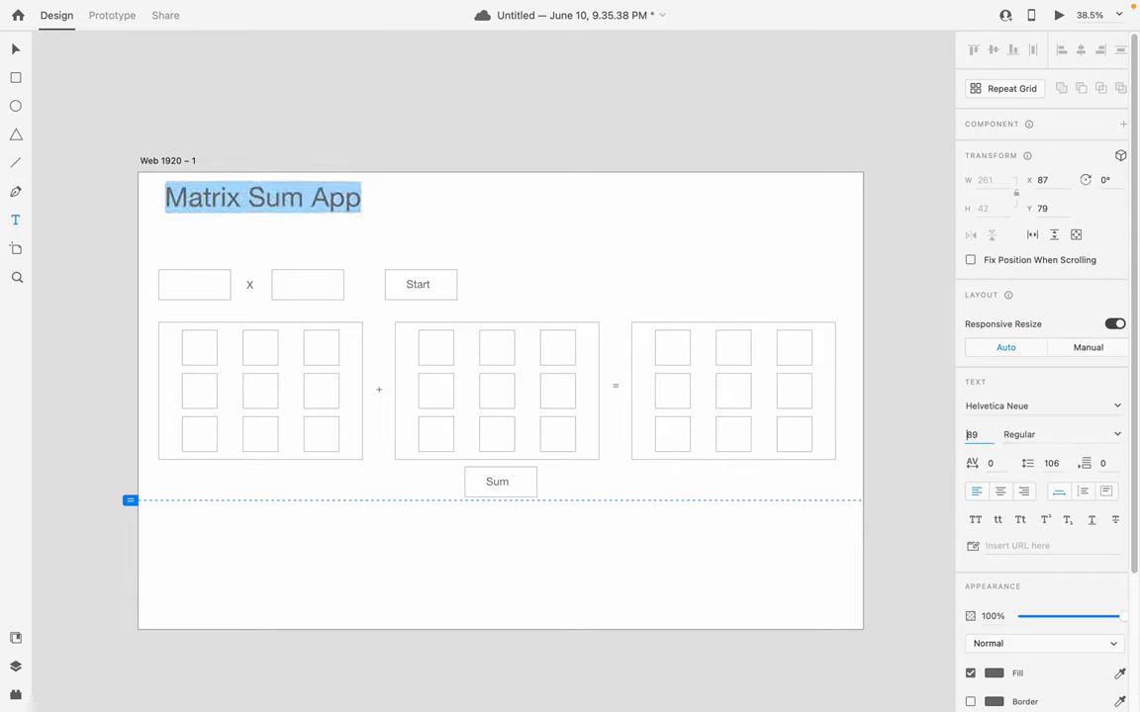
key("Up")
key("Up")
key("Up")
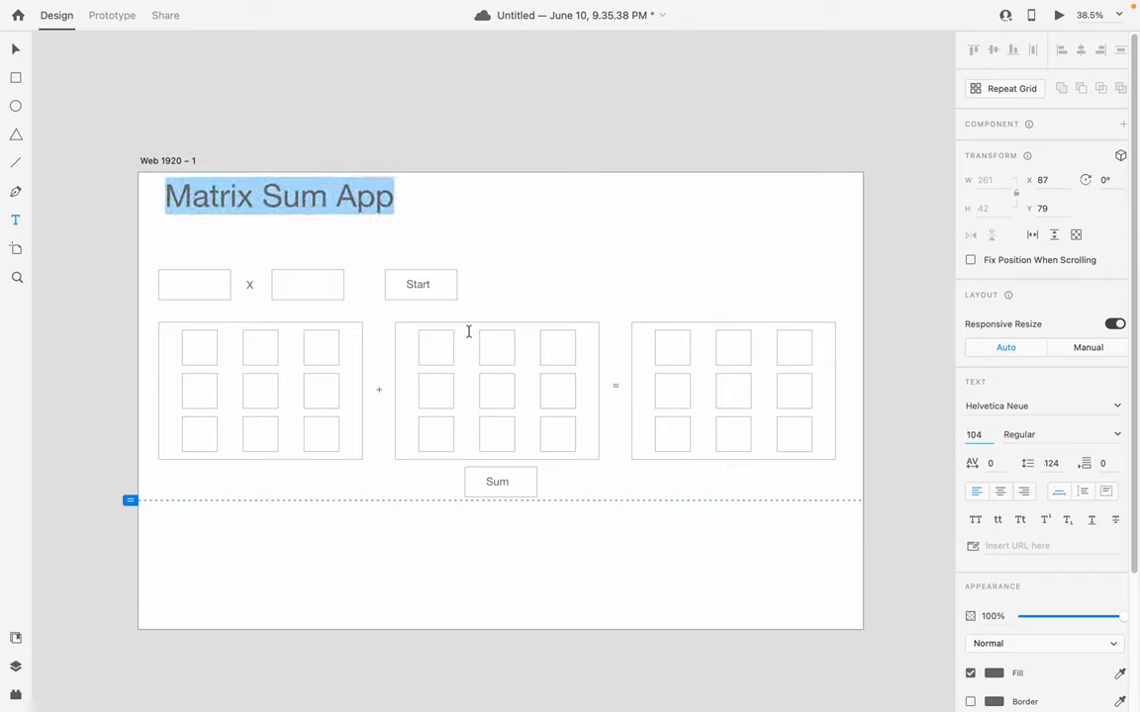
key("Escape")
- Move the "Matrix Sum App" title to about X 62, Y 96, just above the size inputs
left_click(15, 50)
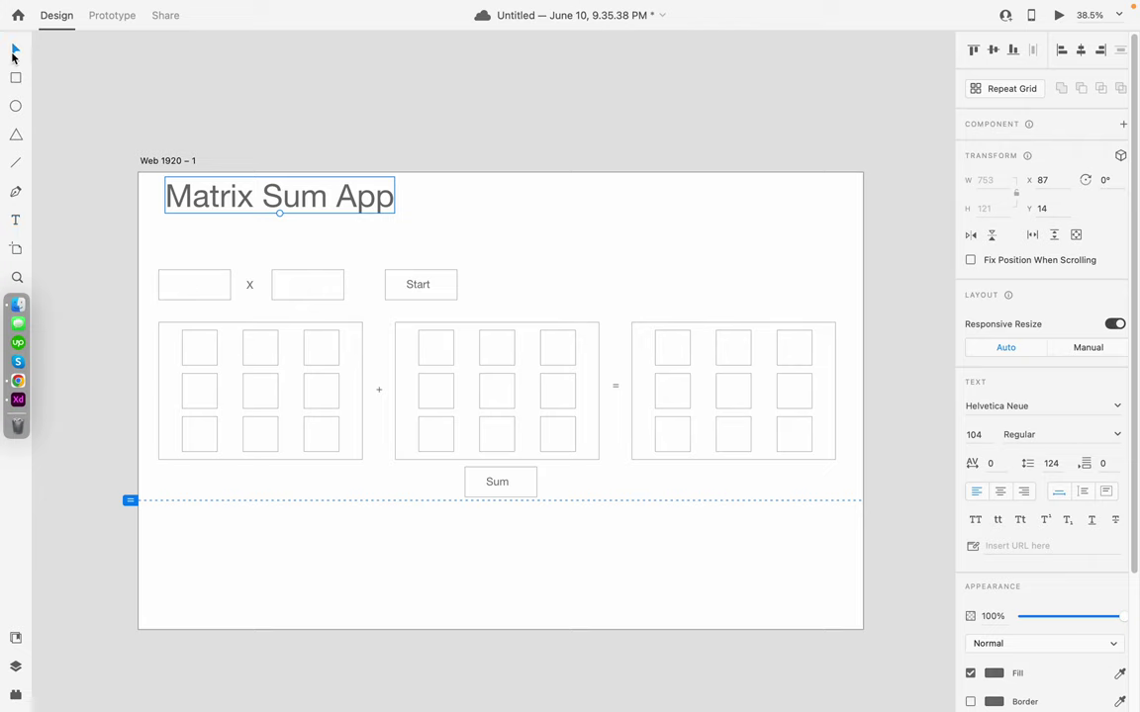
left_click_drag(242, 195, 236, 222)
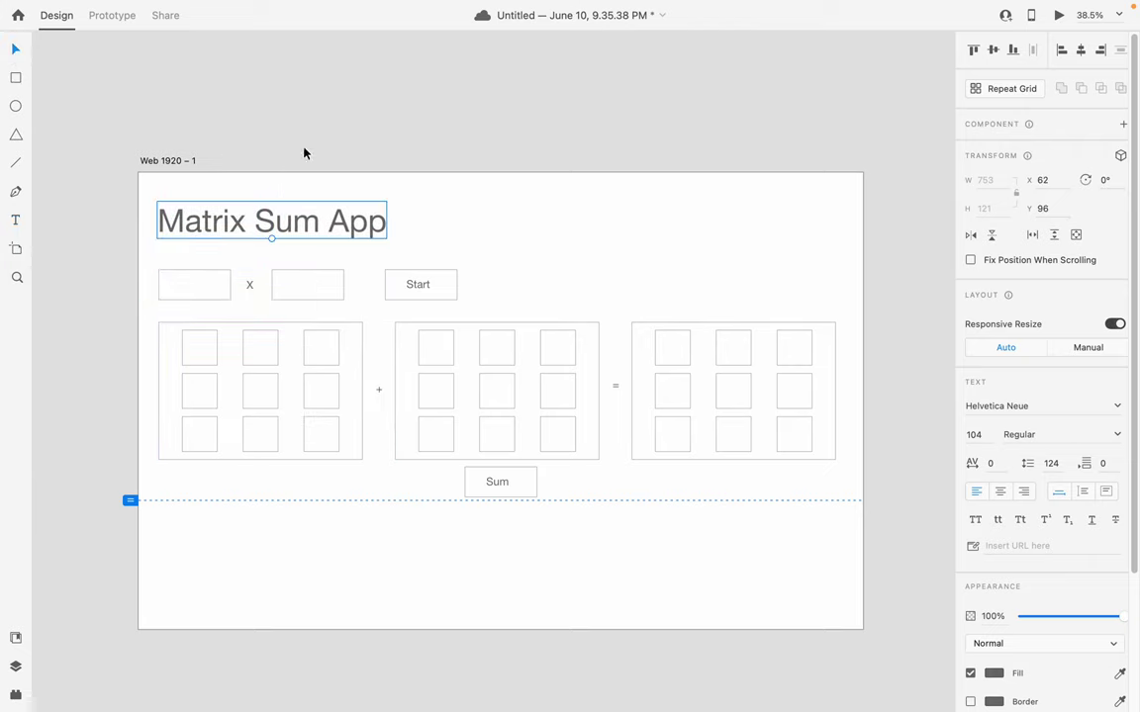
left_click(331, 131)
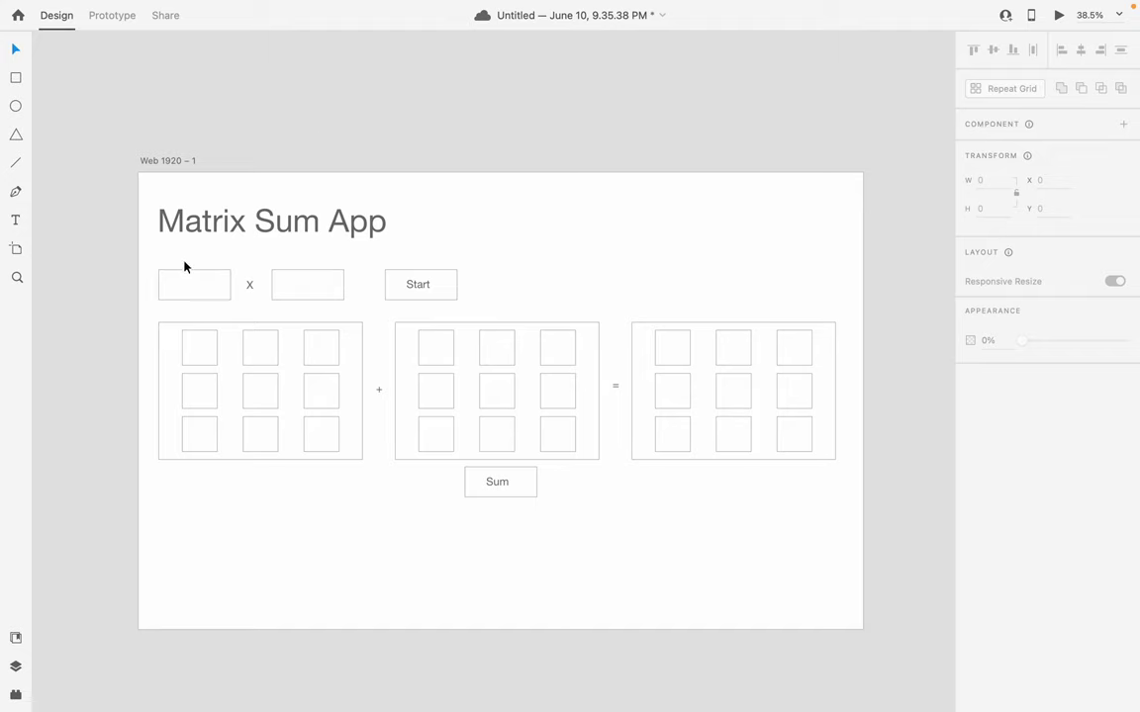
left_click_drag(155, 254, 133, 291)
left_click(518, 301)
left_click(525, 239)
left_click_drag(524, 258, 171, 302)
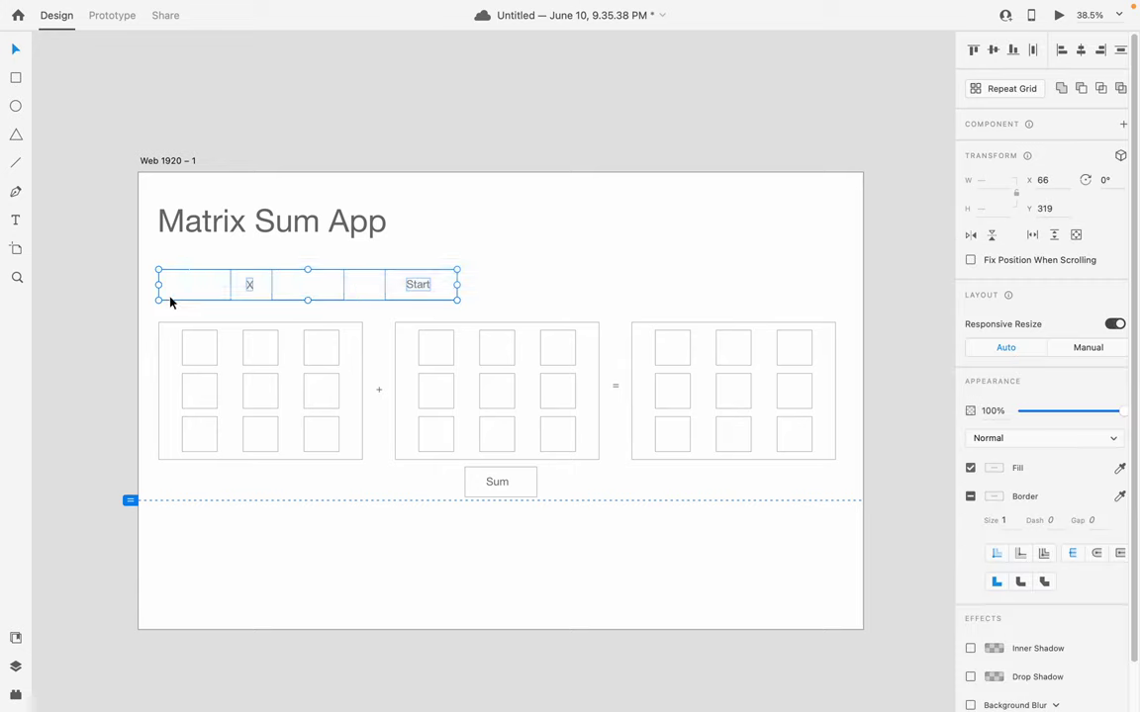
left_click(507, 222)
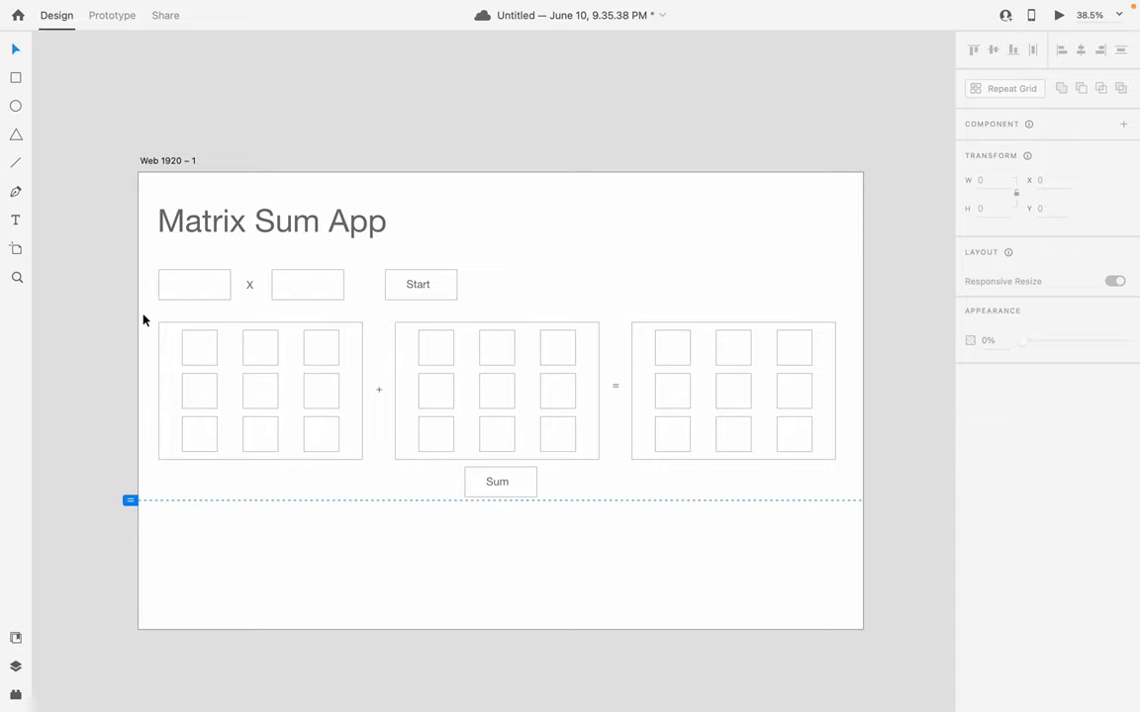
left_click_drag(144, 314, 871, 499)
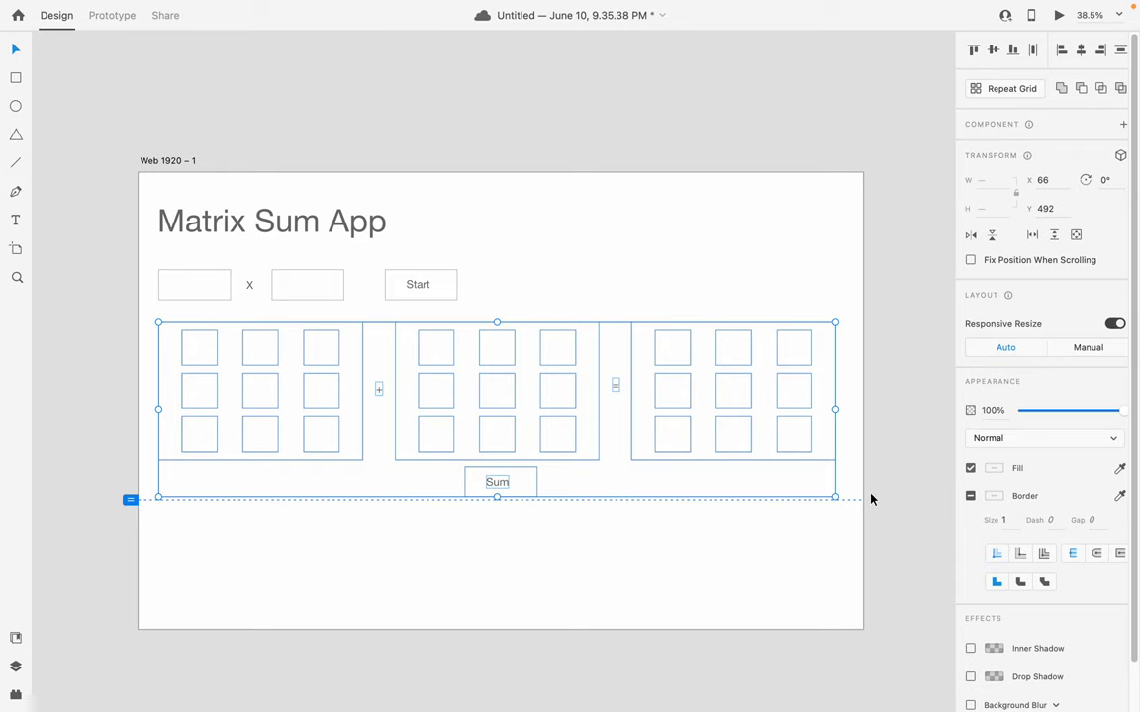
left_click(519, 624)
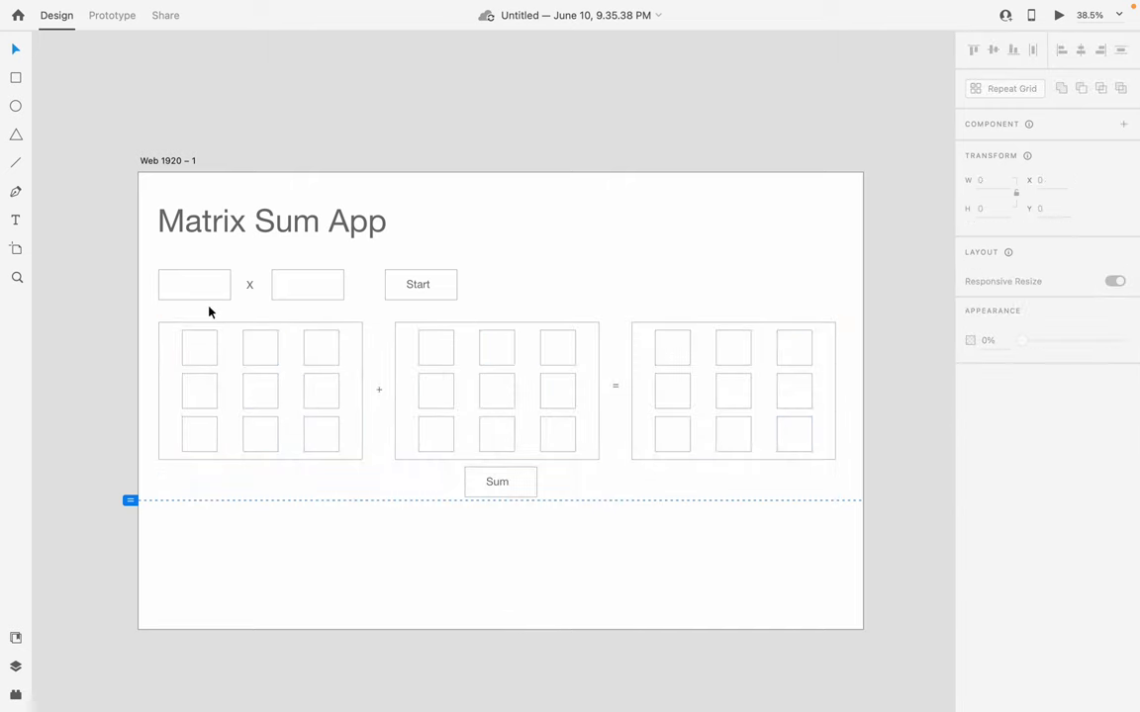
left_click_drag(146, 317, 606, 446)
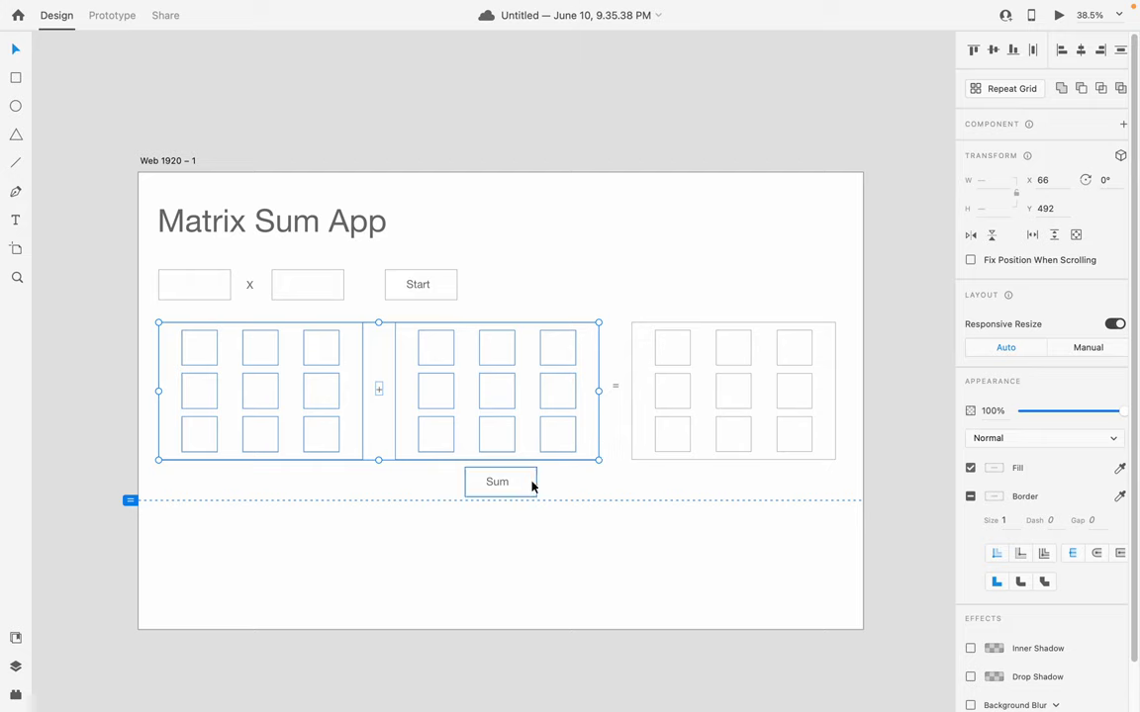
left_click(526, 542)
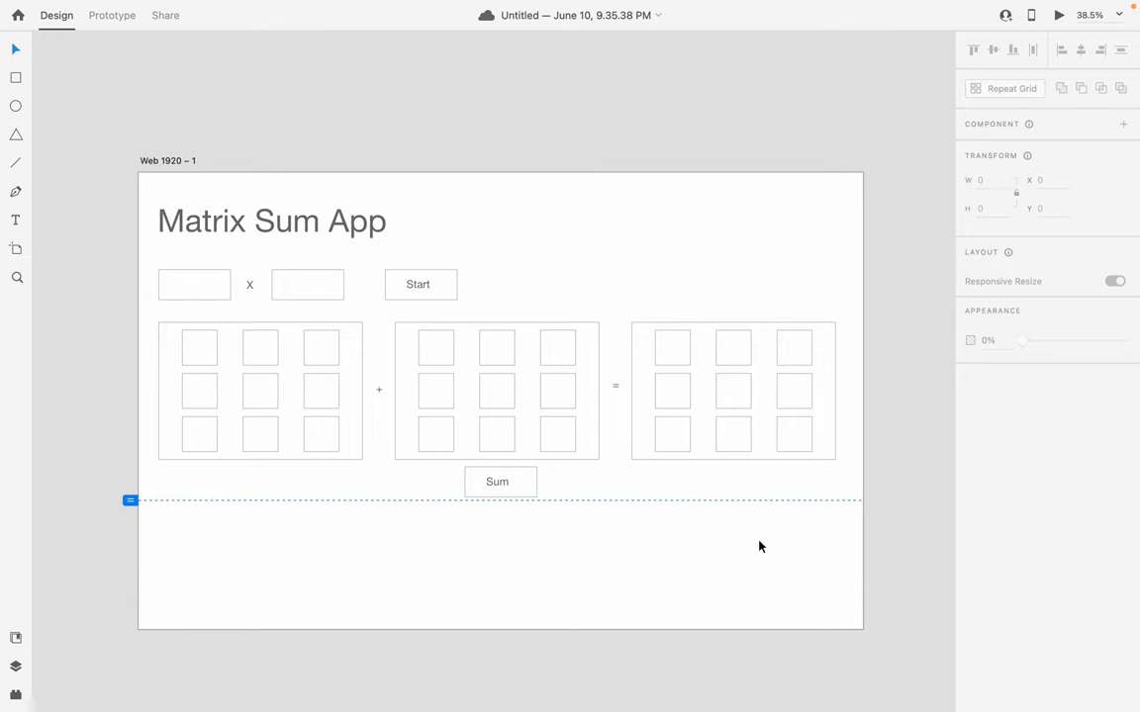
left_click_drag(847, 260, 660, 485)
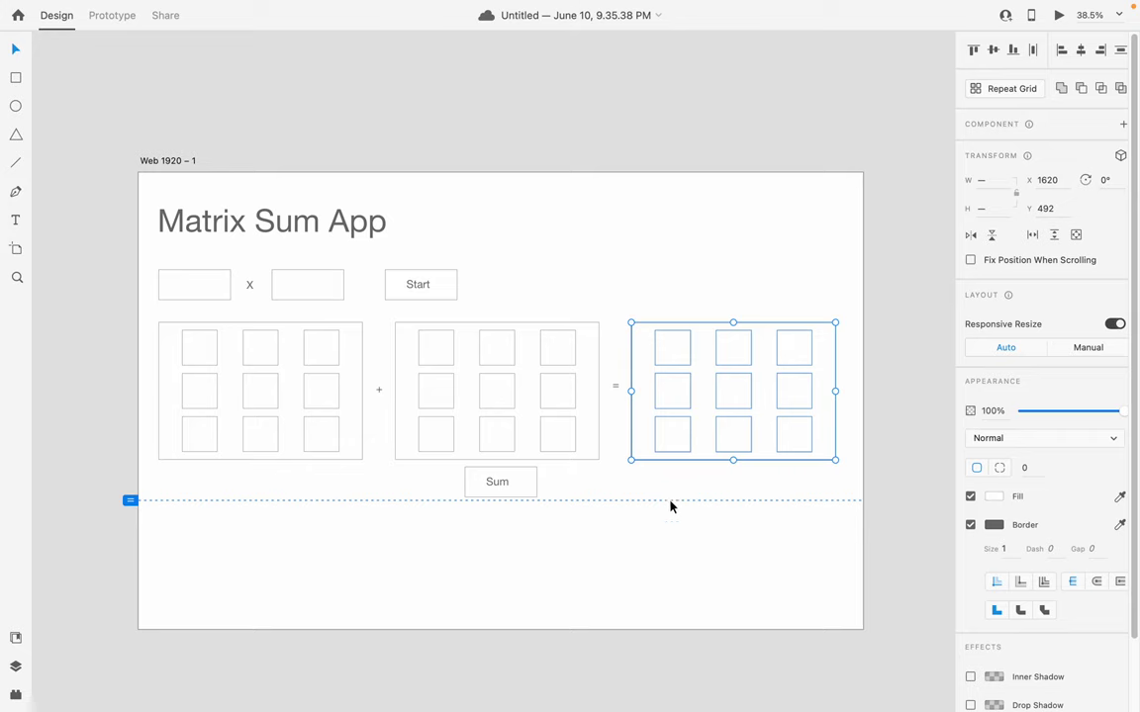
left_click(685, 543)
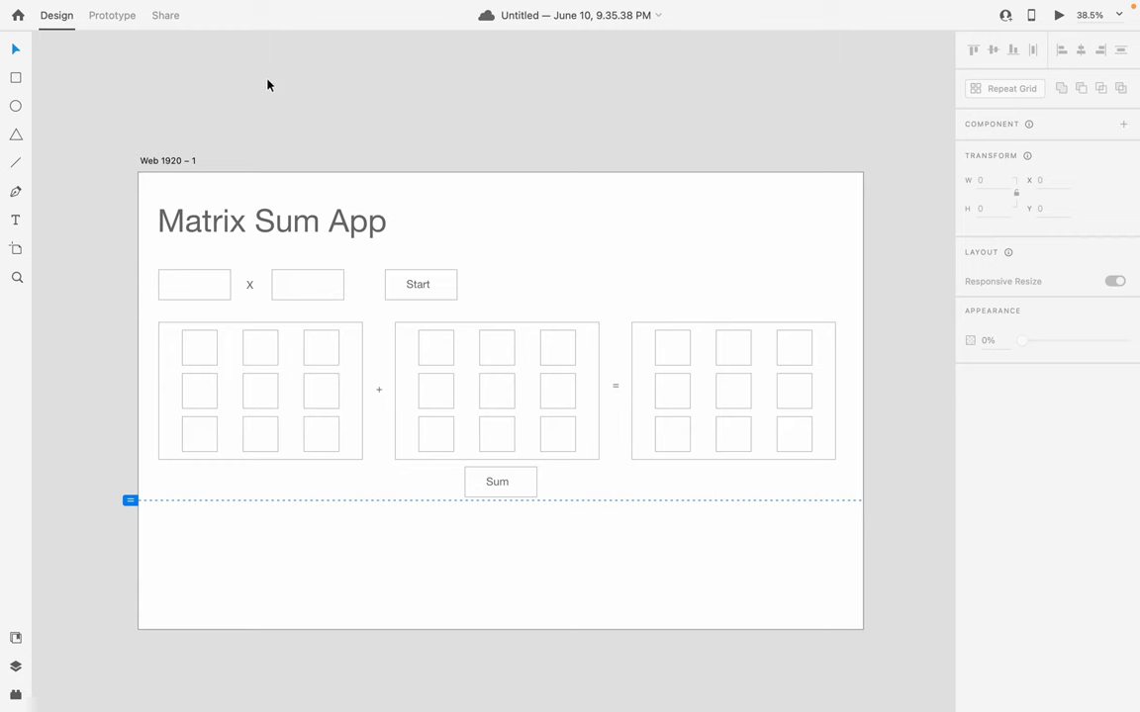
- Switch to the working Matrix Sum App page in Chrome and reload it to clear the old matrices
key("super+Tab")
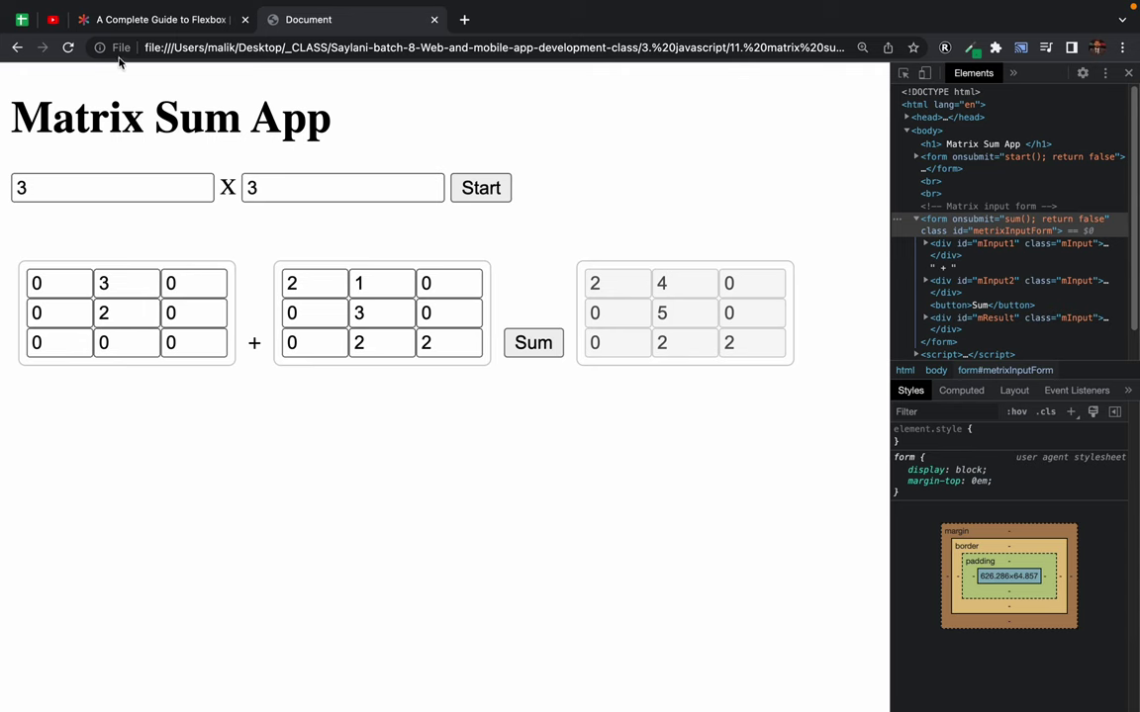
left_click(69, 48)
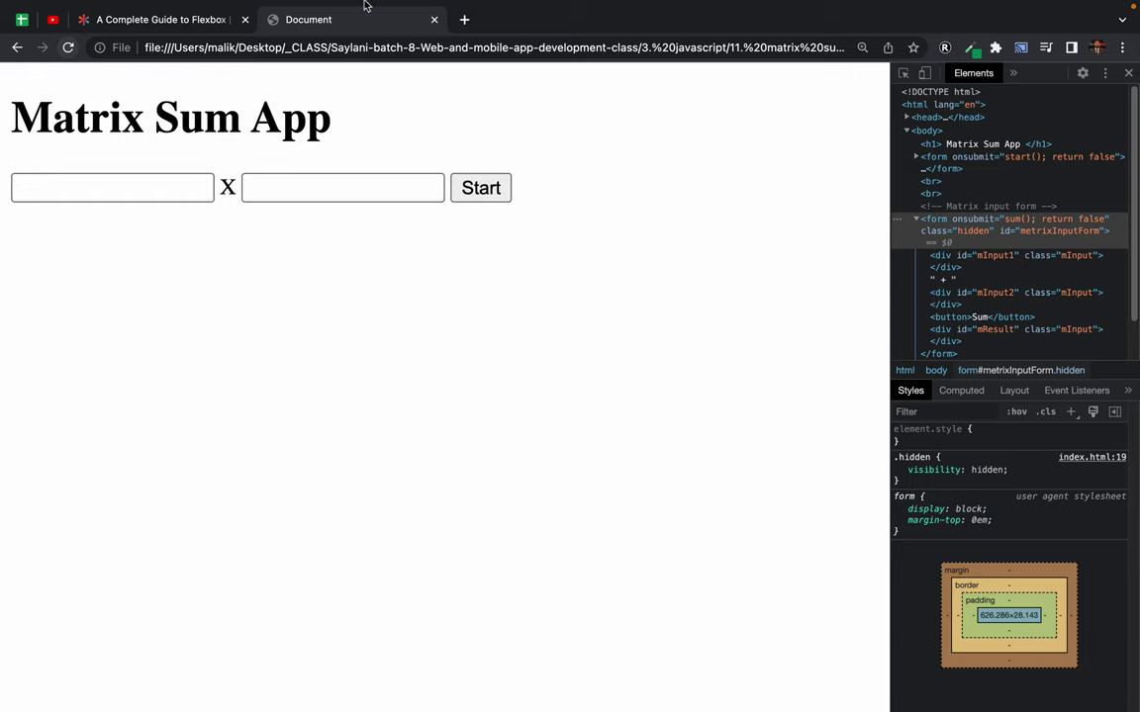
mouse_move(422, 5)
left_click(82, 179)
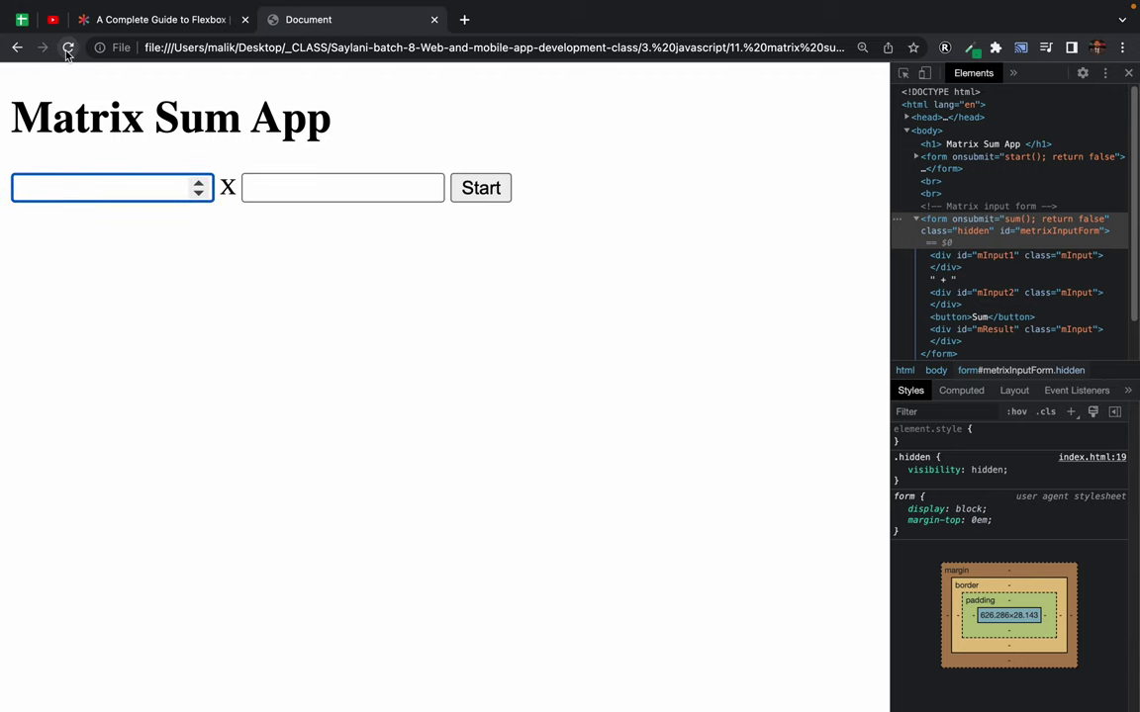
left_click(68, 48)
- Enter 4 in both size inputs and generate the 4 × 4 matrices
left_click(74, 196)
type("4")
left_click(283, 200)
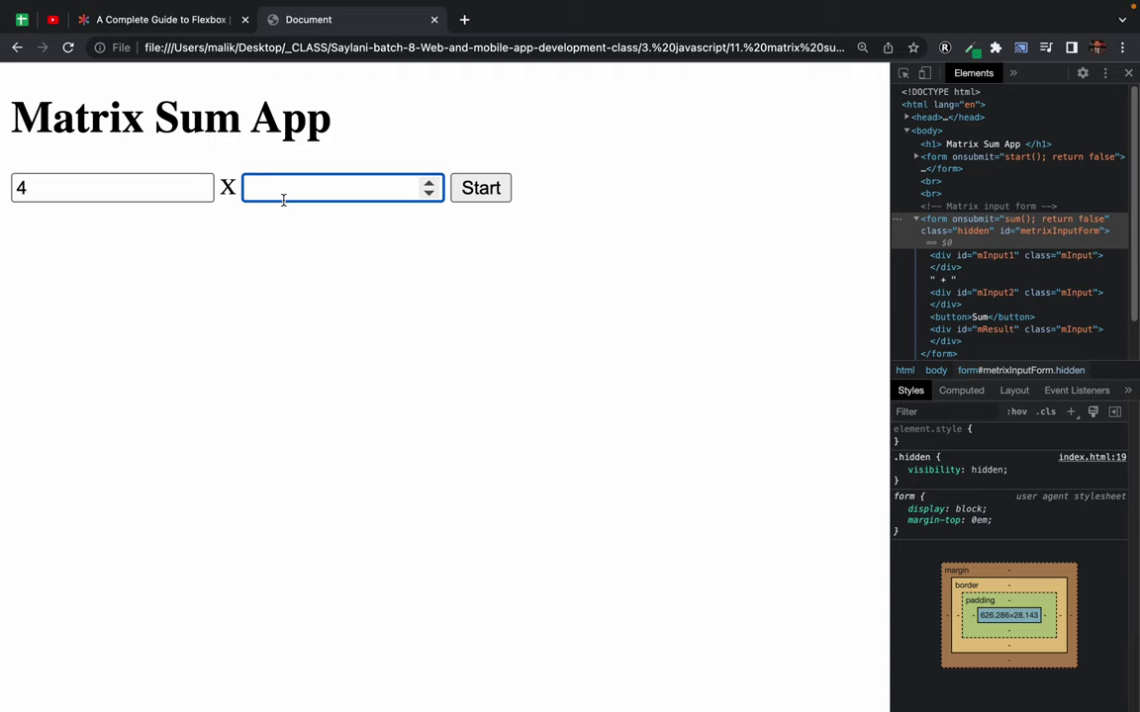
type("4")
left_click(387, 263)
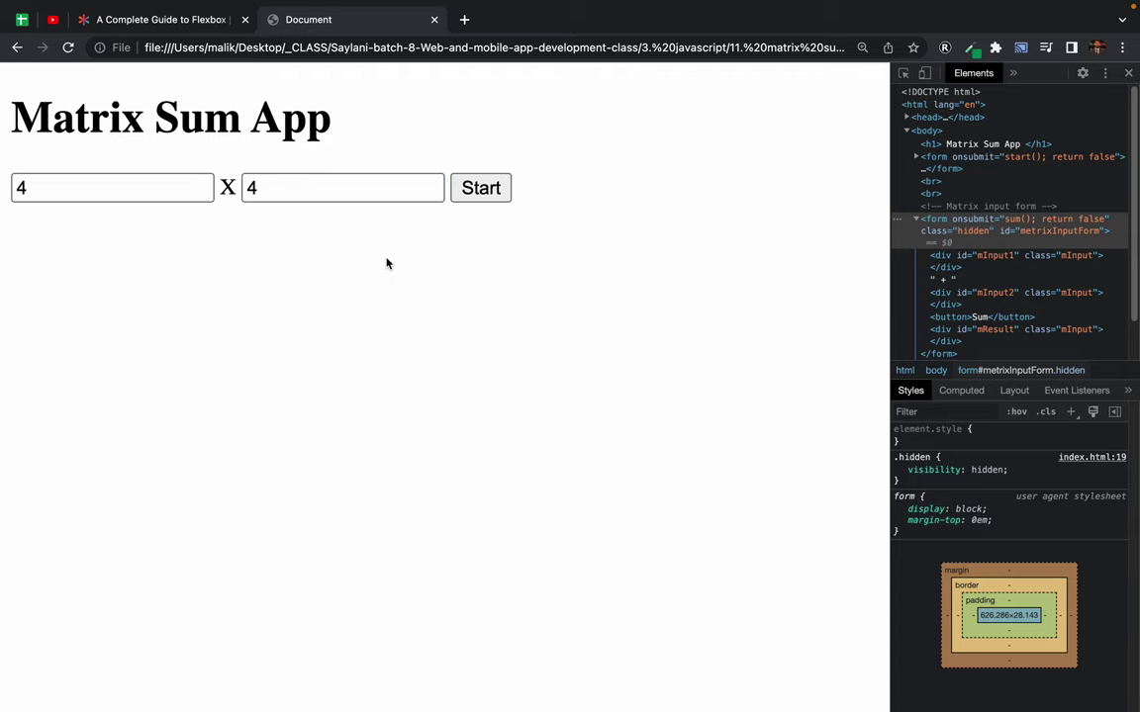
left_click(479, 188)
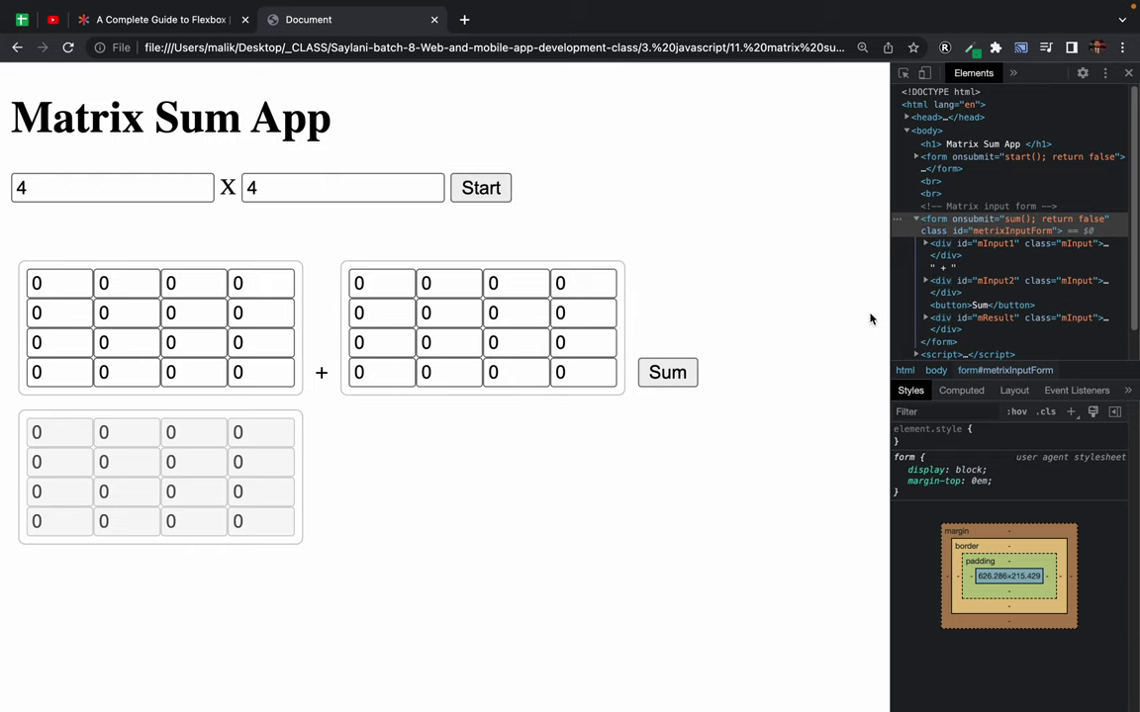
- Close the developer tools so that the page uses the full browser width
key("super+minus")
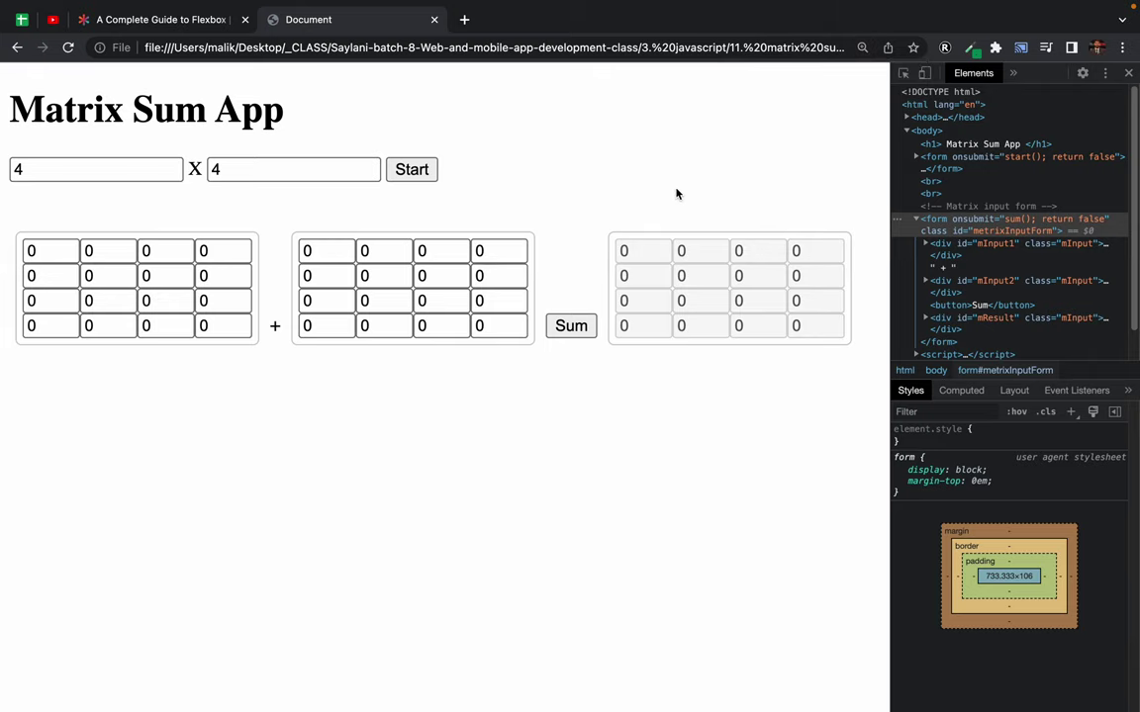
left_click(1128, 72)
key("super+plus")
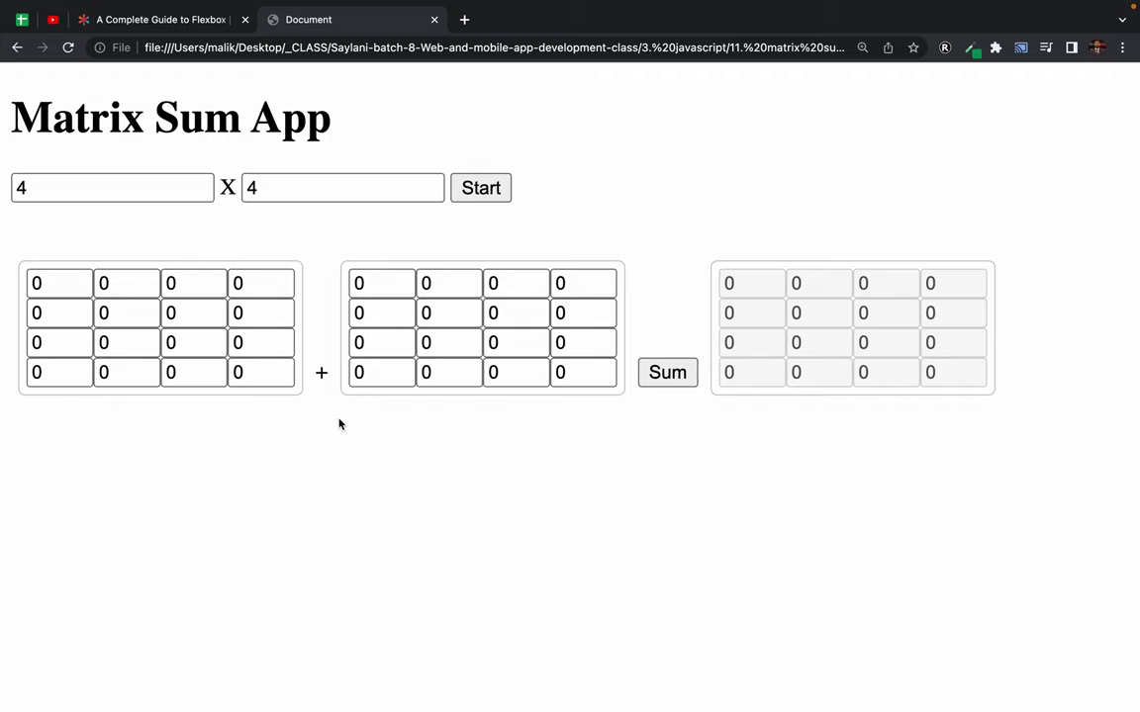
- Change both size inputs to 3 and generate the 3 × 3 matrices
left_click(120, 187)
key("BackSpace")
type("3")
left_click(269, 149)
left_click(295, 181)
key("BackSpace")
type("3")
left_click(485, 193)
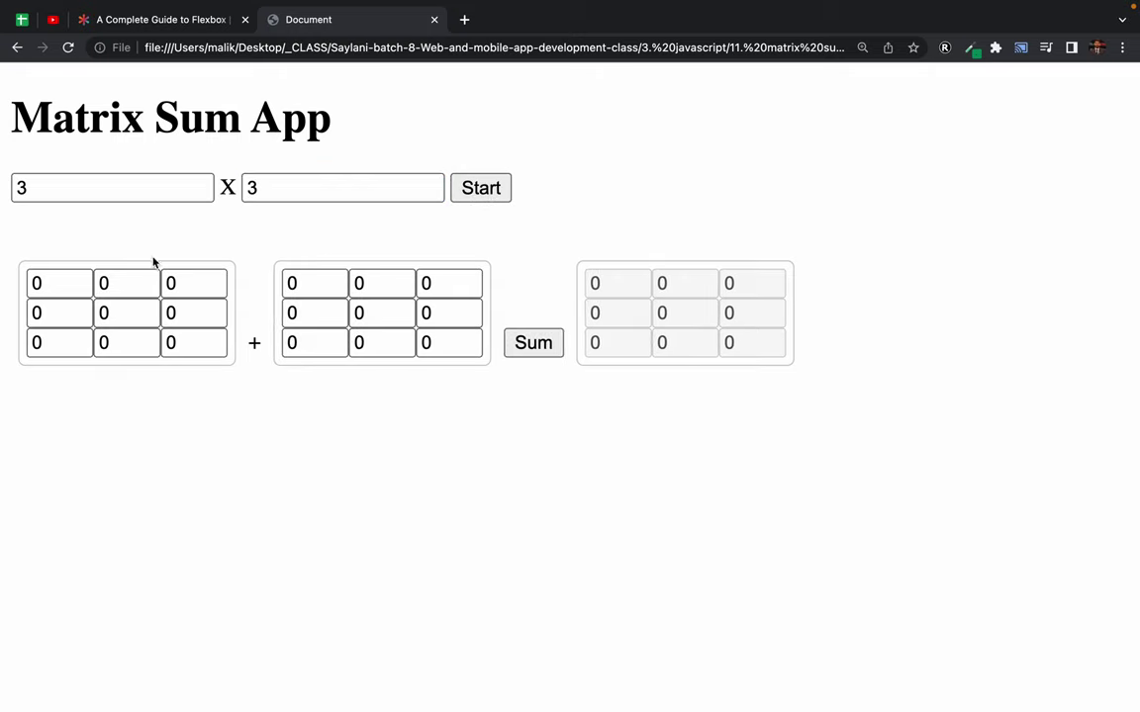
- Set the top and middle cells of the first matrix's first column to 3 and 4
double_click(77, 283)
type("3")
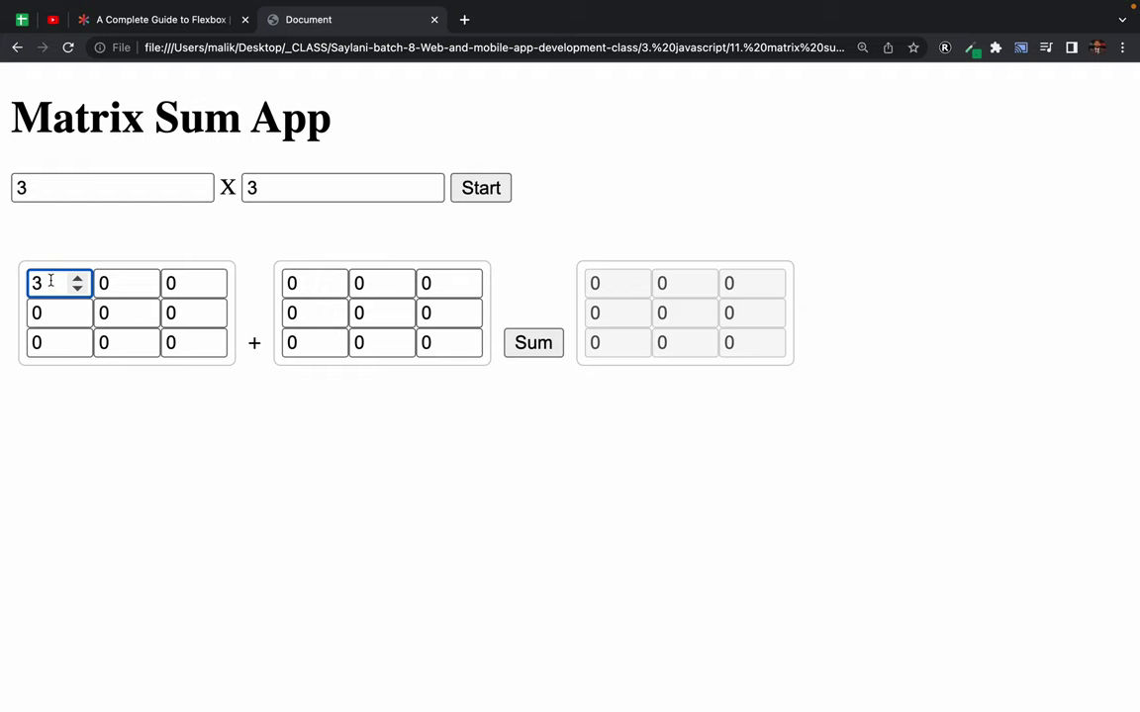
double_click(80, 309)
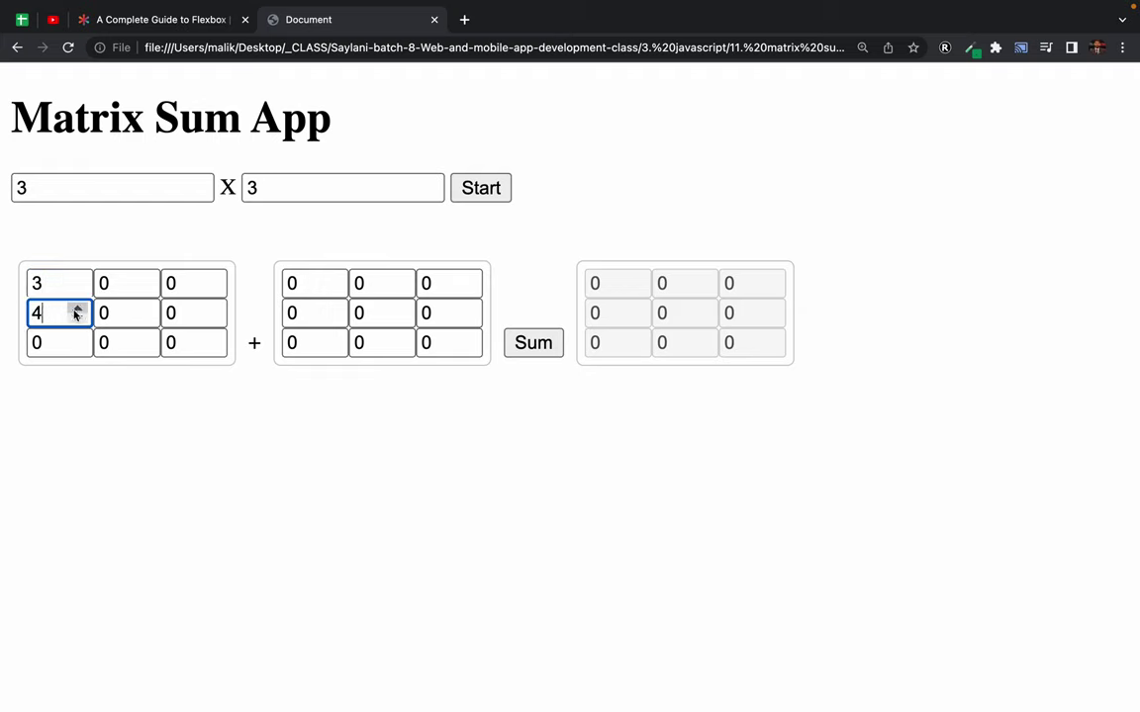
- Clear the last cell in the first matrix's first column and try to calculate the sum
left_click(57, 342)
key("BackSpace")
left_click(218, 428)
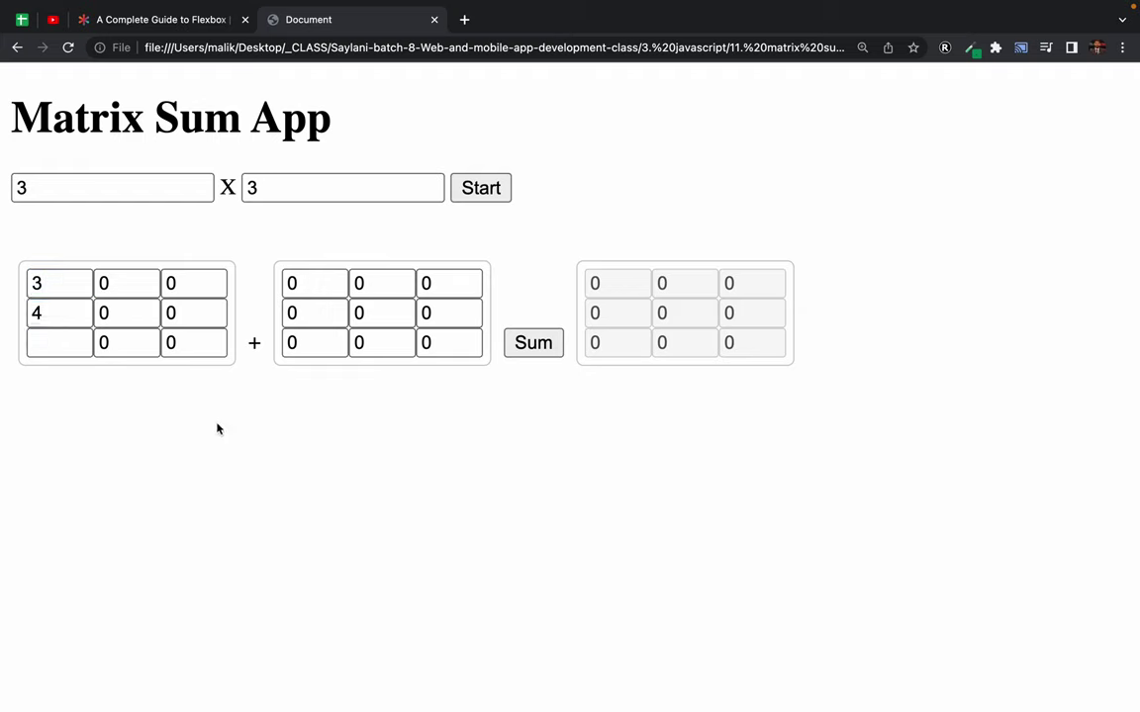
left_click(532, 342)
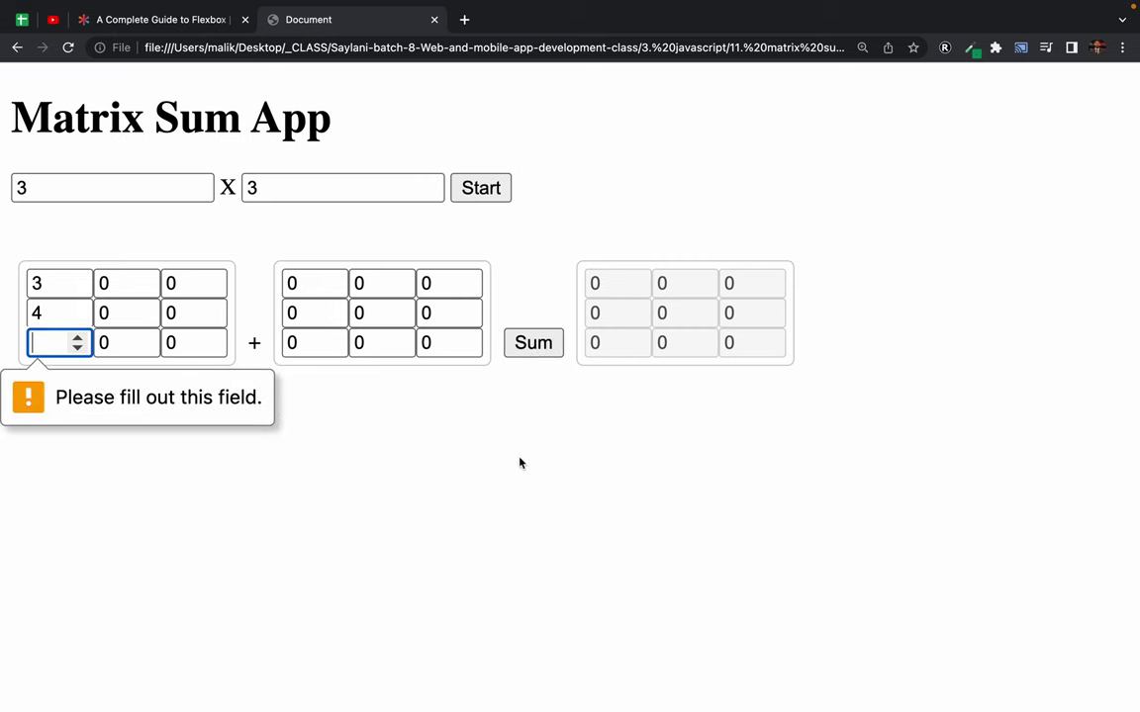
- Fill the emptied cell with 0 and set the first matrix's row 3, column 2 and row 2, column 3 cells to 3
type("0")
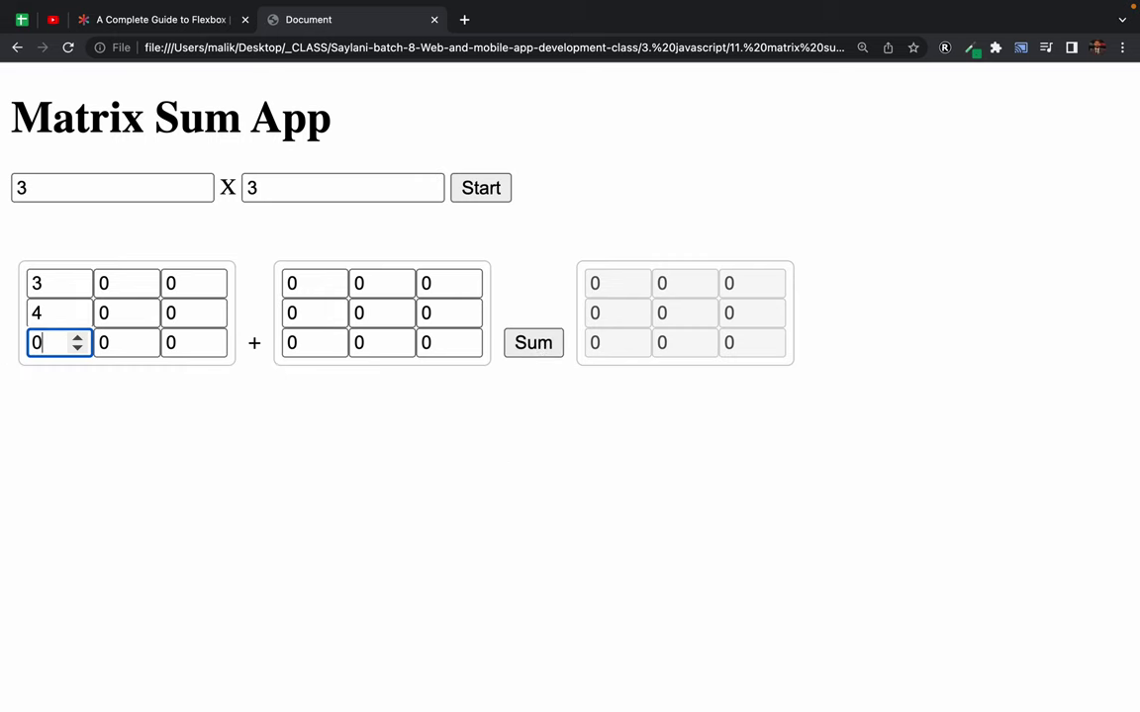
left_click(232, 406)
triple_click(144, 339)
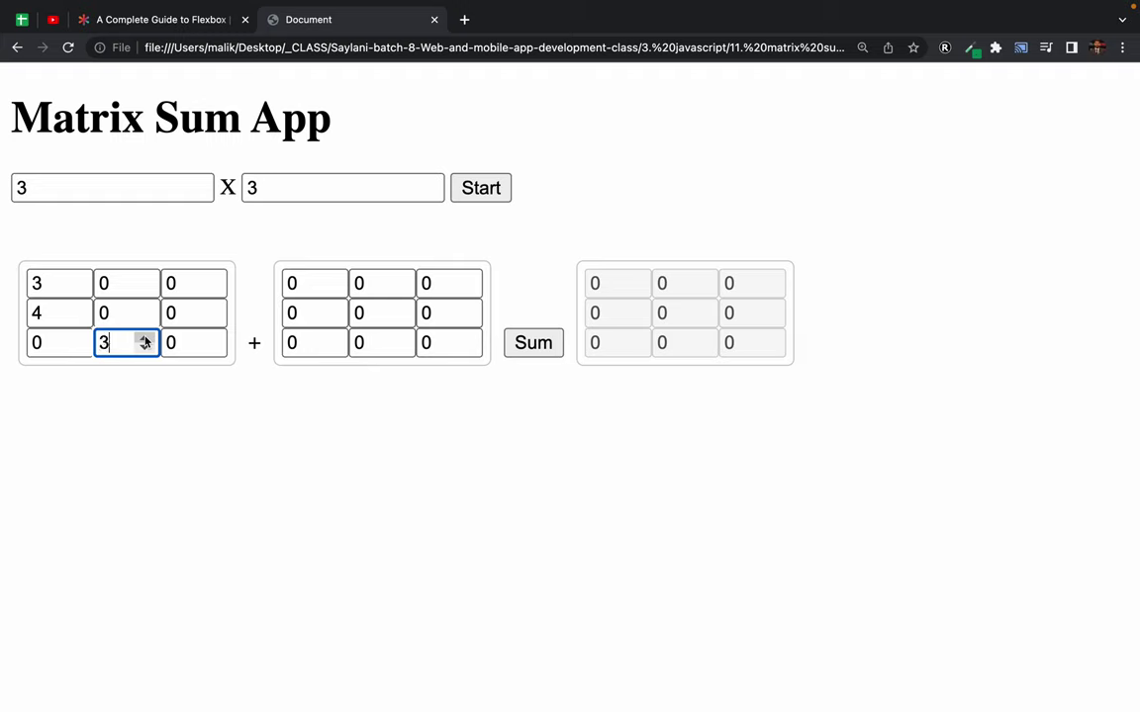
triple_click(213, 310)
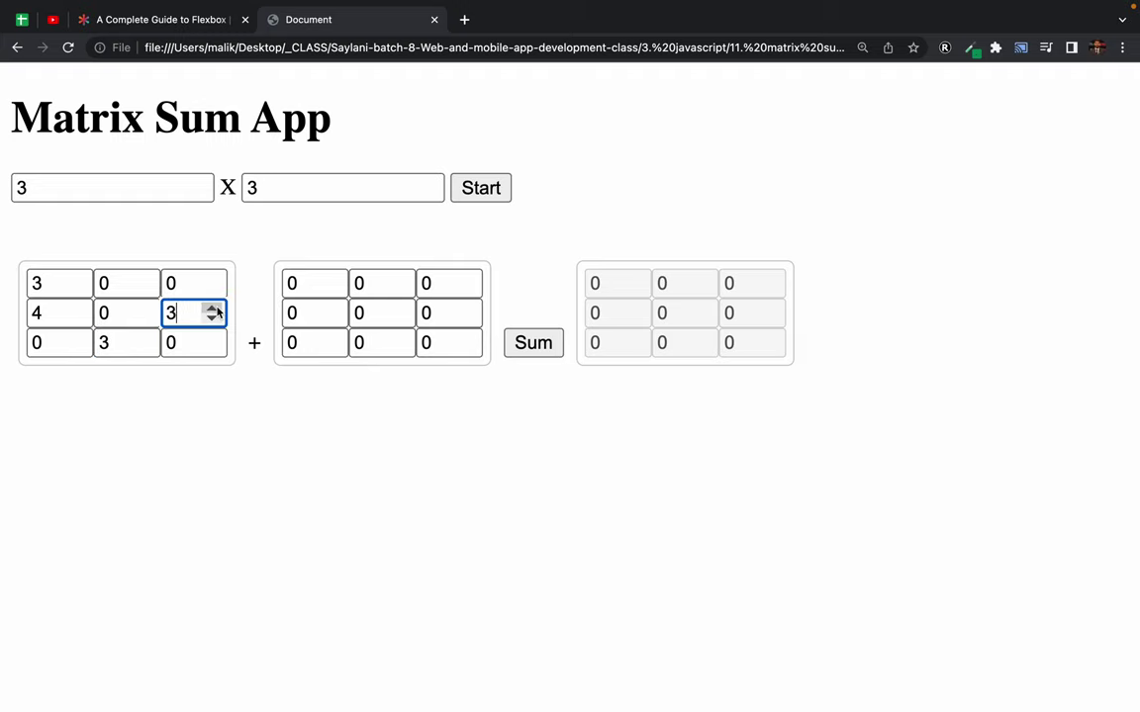
- Set the second matrix's first two cells in row 2 to 3 and its row 3, column 2 cell to 4, and calculate the sum
double_click(399, 309)
left_click(400, 309)
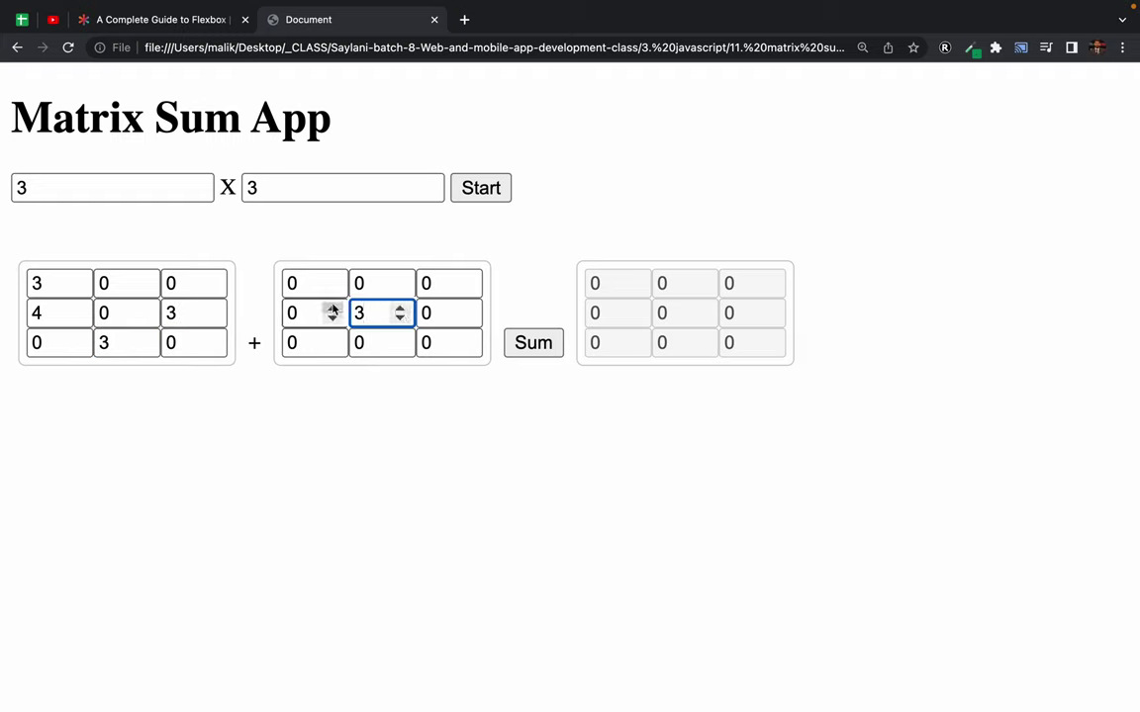
triple_click(333, 309)
left_click(401, 340)
double_click(401, 339)
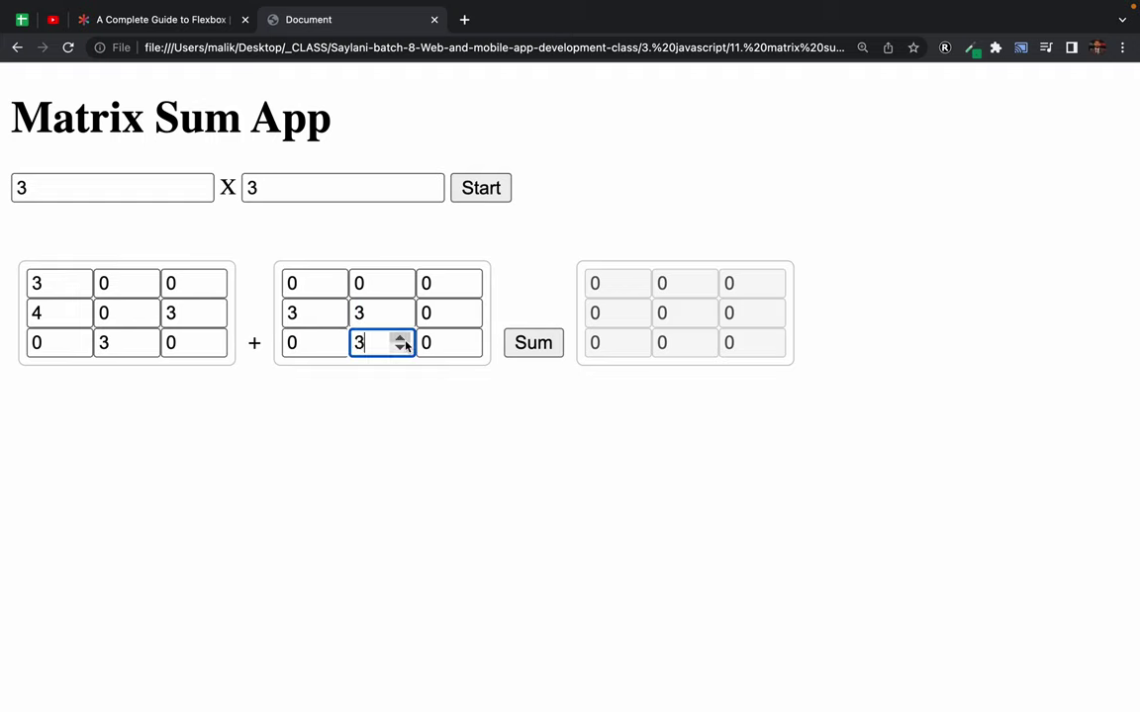
left_click(401, 340)
left_click(535, 342)
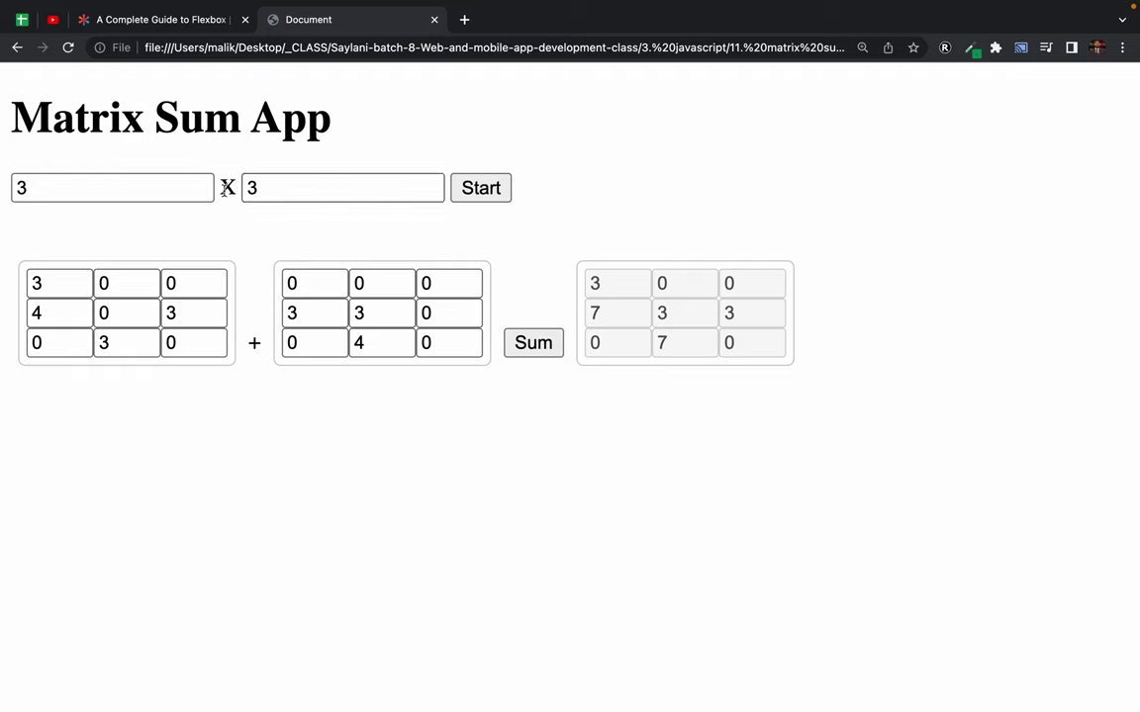
- Regenerate the blank 3 × 3 matrices, and set the size inputs to 6 and 7
left_click(501, 193)
left_click(179, 187)
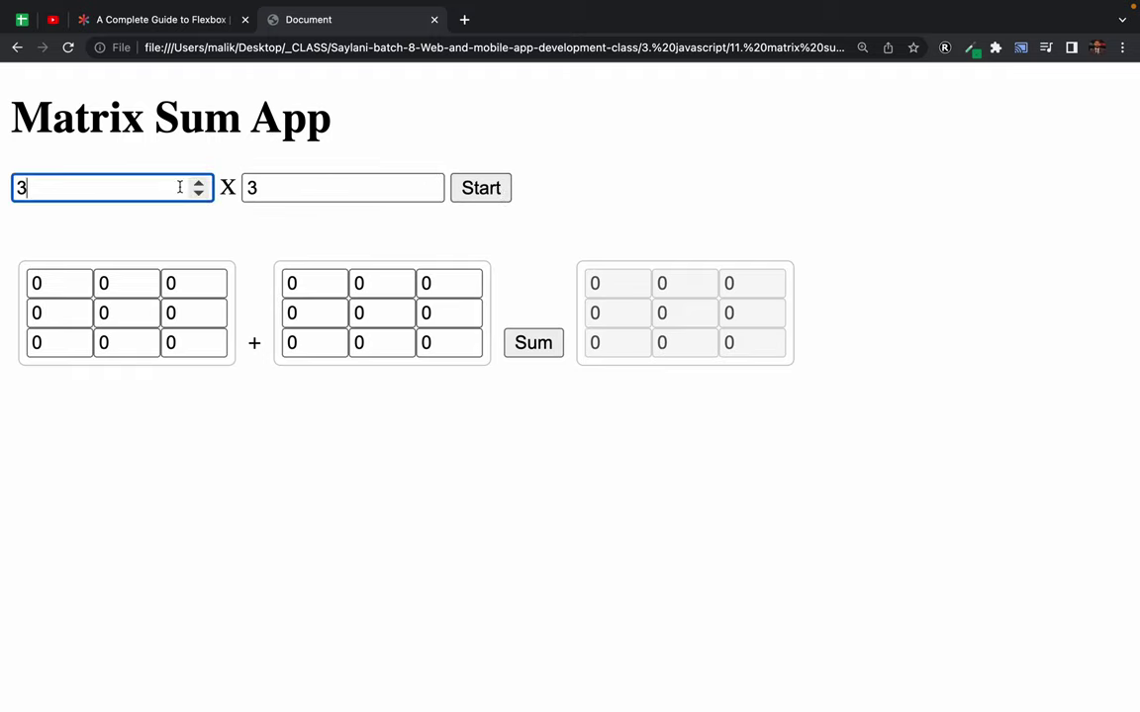
left_click(198, 183)
left_click(198, 183)
left_click(198, 183)
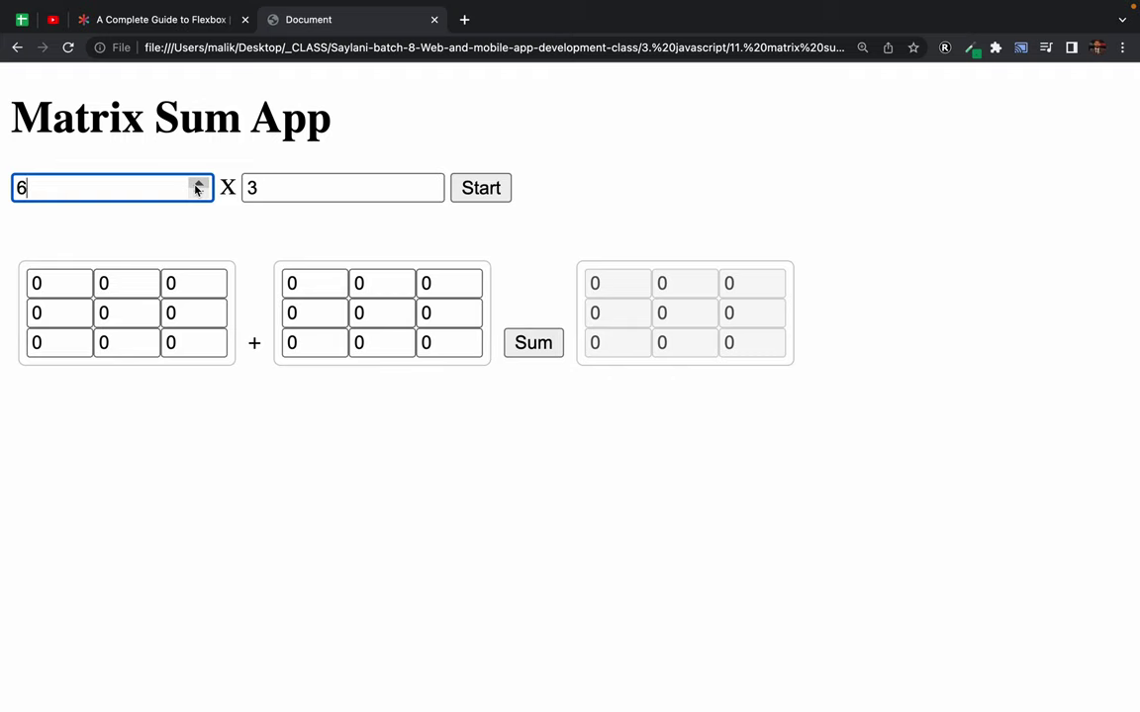
left_click(428, 184)
left_click(429, 184)
left_click(428, 184)
left_click(429, 184)
left_click(429, 192)
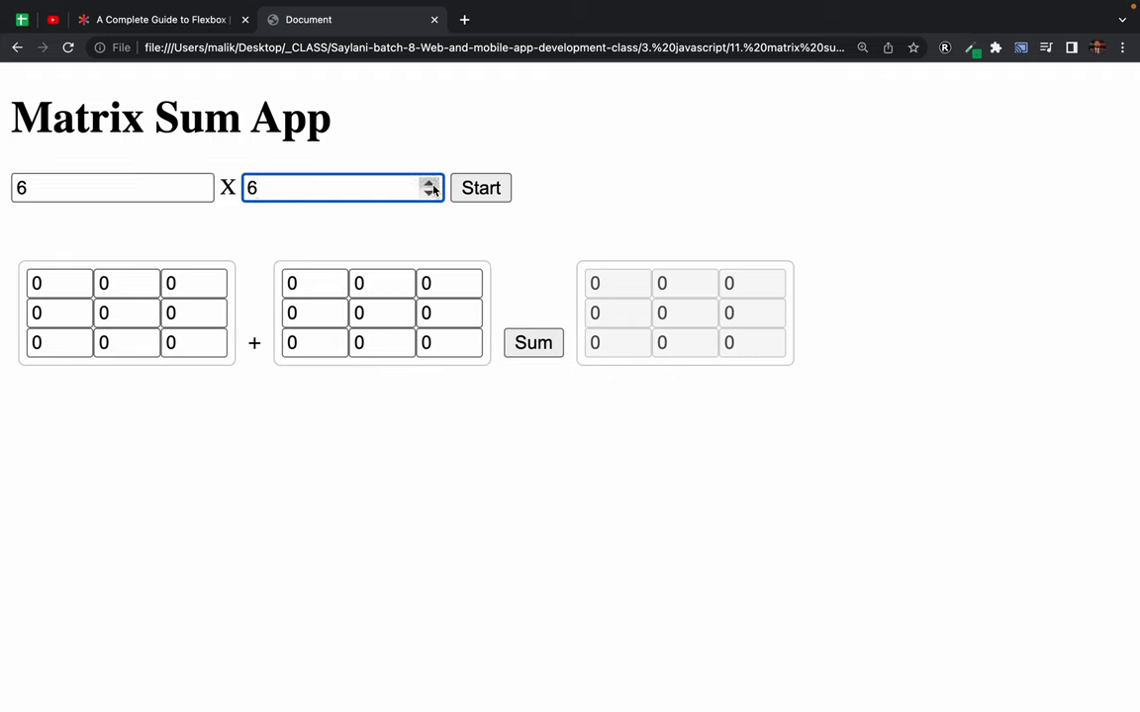
left_click(430, 184)
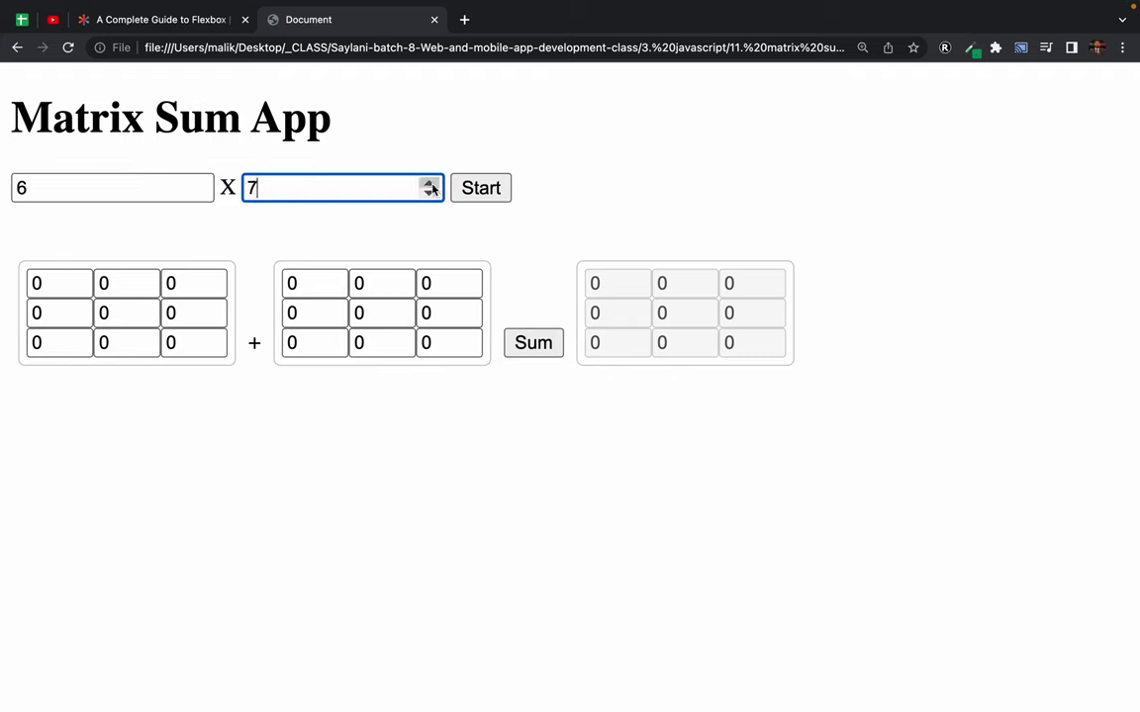
- Clear the first size input and try to generate the matrices
left_click(148, 183)
key("BackSpace")
left_click(480, 192)
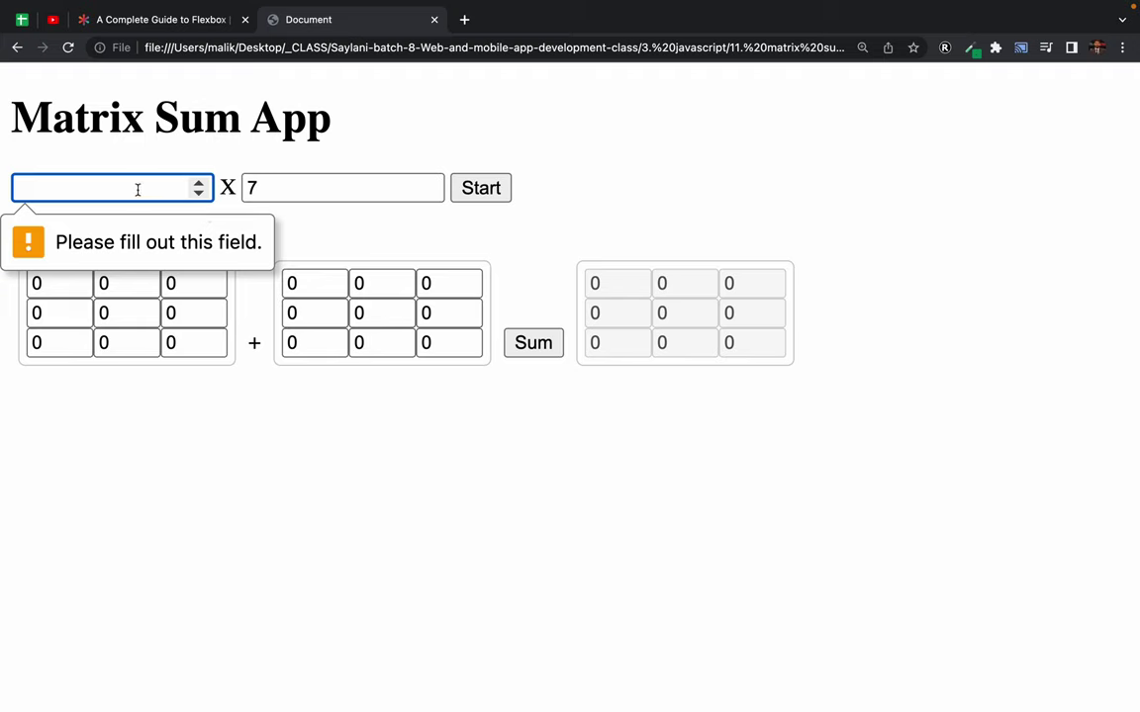
- Enter 2 in the first size input, try to generate the matrices with unequal sizes, and dismiss the alert
type("2")
left_click(479, 192)
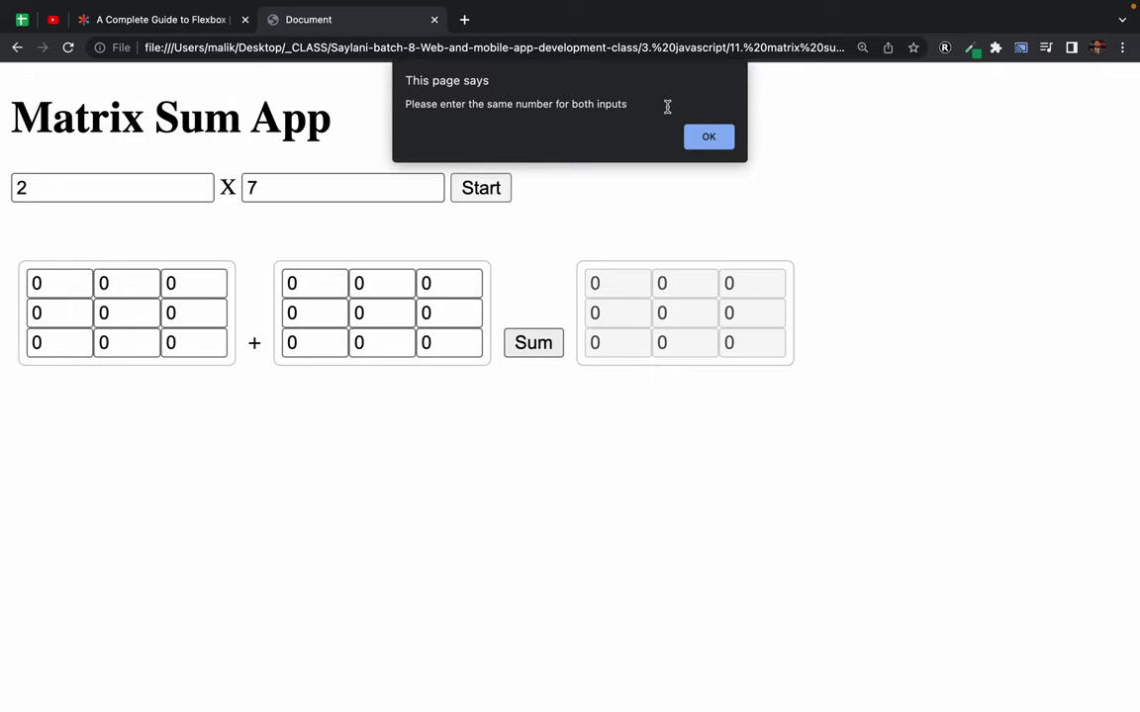
left_click(709, 136)
- Reload the page, try to generate matrices with sizes 3 and 5, and dismiss the alert
left_click(158, 186)
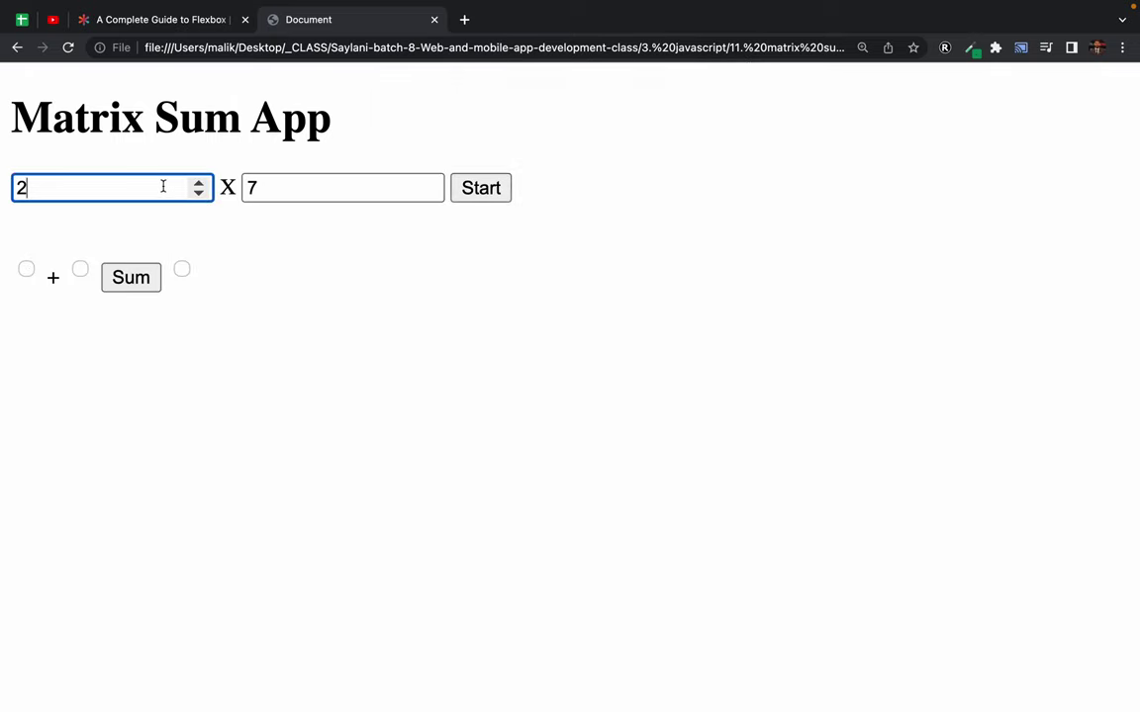
left_click(67, 48)
left_click(71, 188)
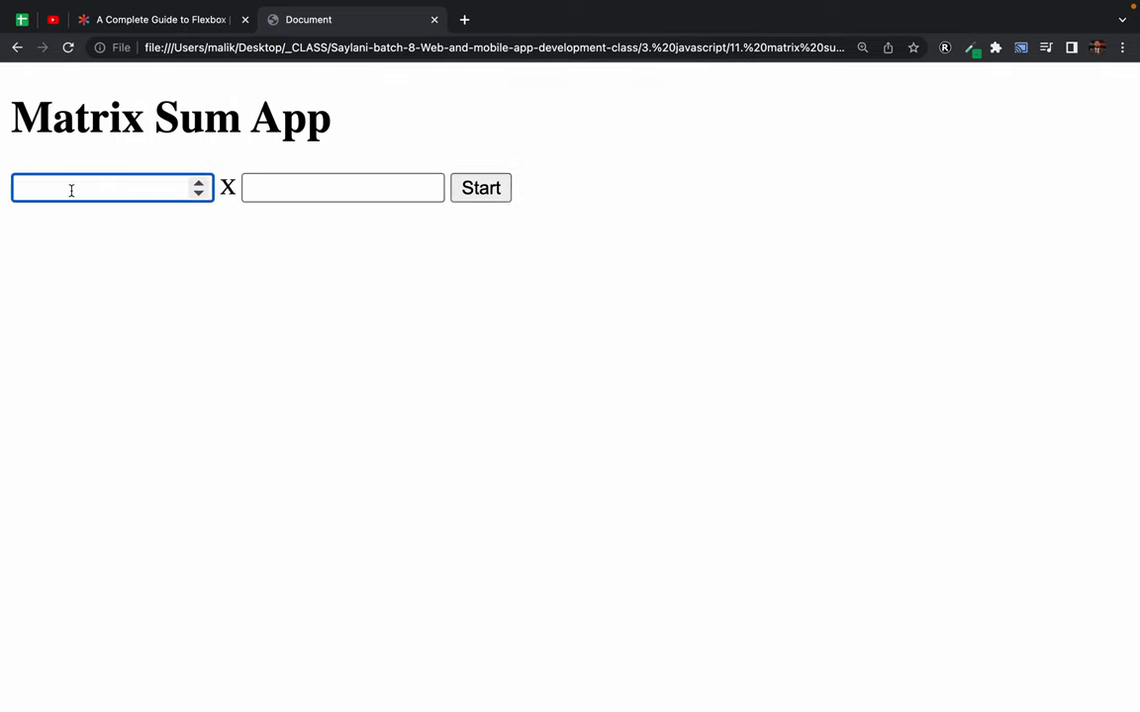
type("3")
left_click(266, 183)
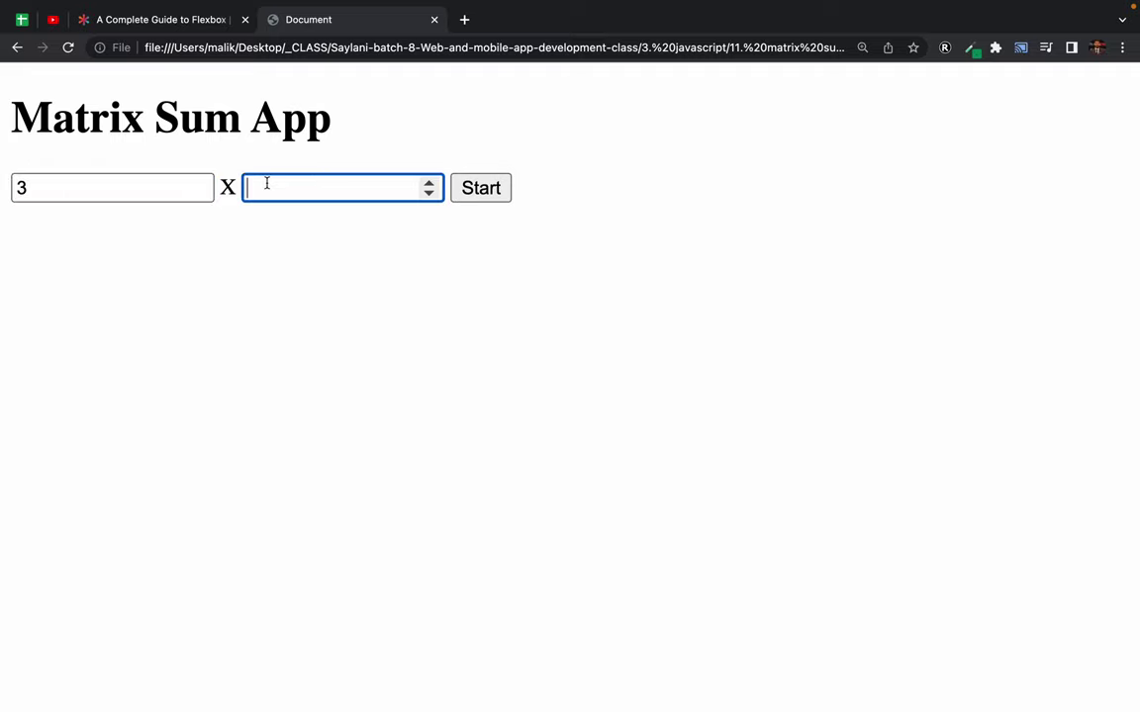
type("5")
left_click(476, 190)
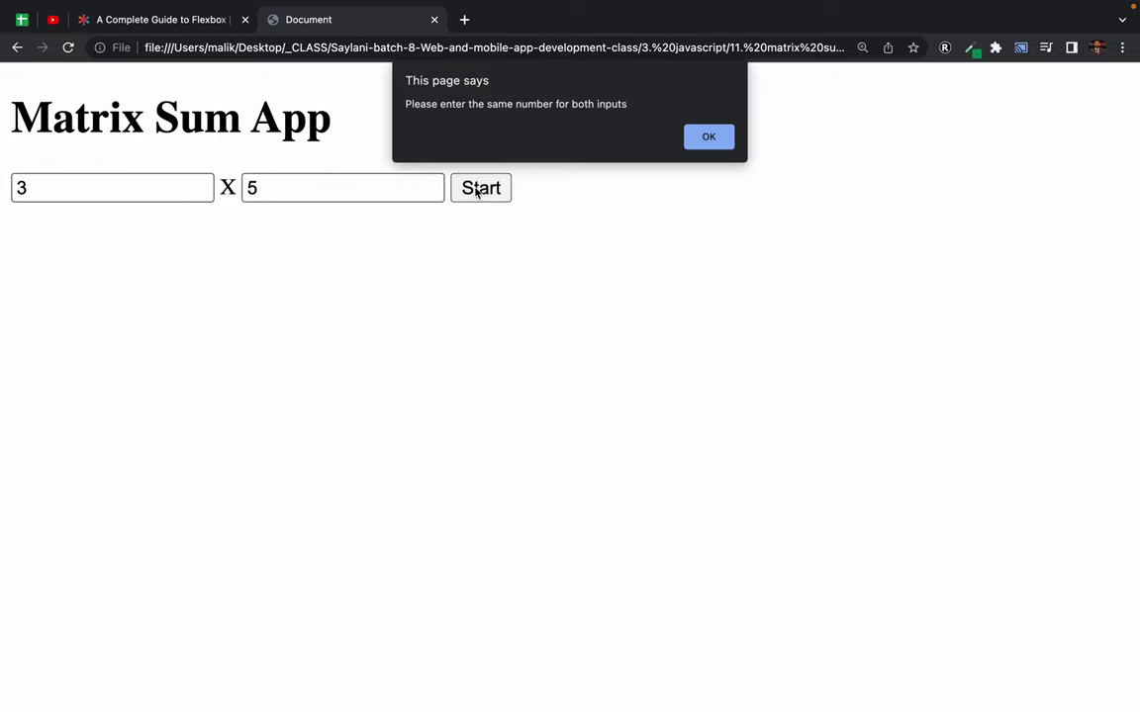
left_click(708, 140)
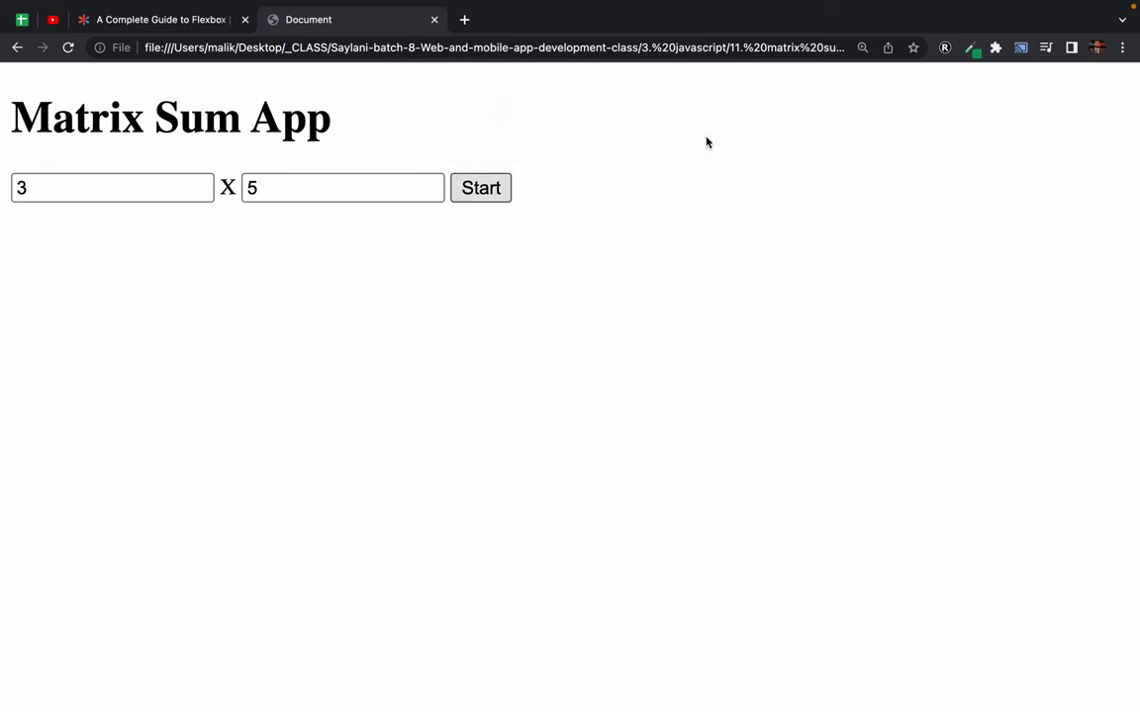
- Reload the page and generate blank matrices with both size inputs set to 5
left_click(67, 47)
left_click(71, 195)
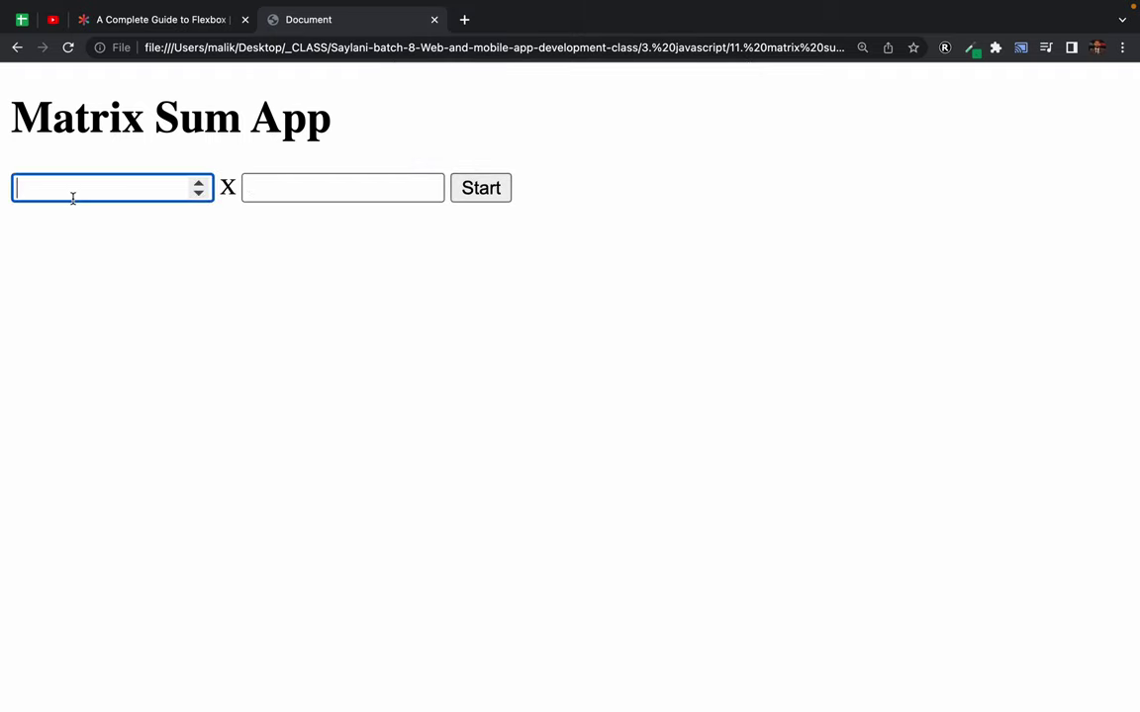
type("5")
left_click(267, 194)
type("5")
left_click(500, 193)
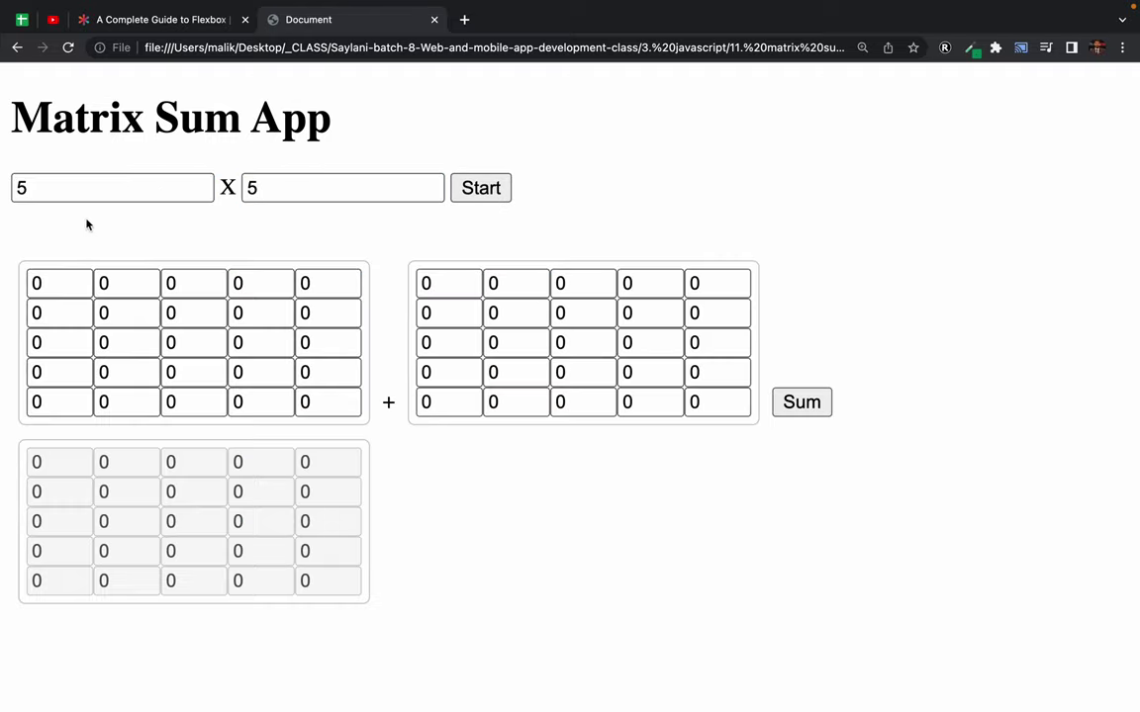
- Set the first cell of the first matrix to 3 and the first cell of the second matrix to 1
left_click(76, 280)
left_click(76, 280)
left_click(76, 280)
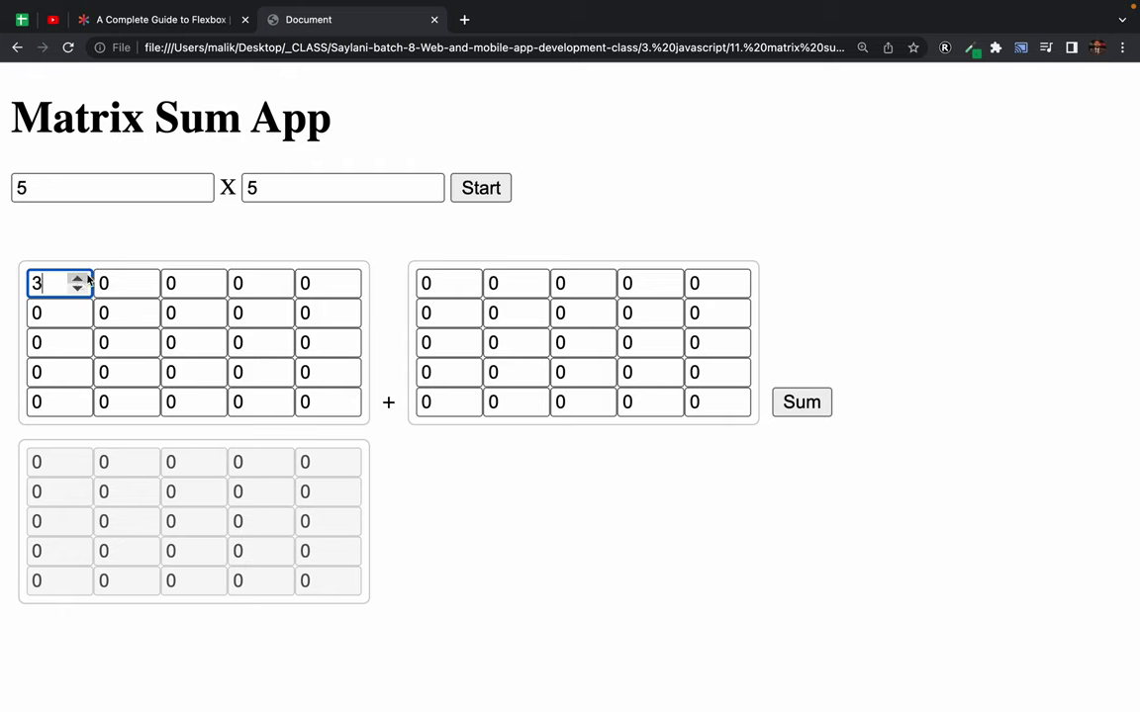
left_click(469, 279)
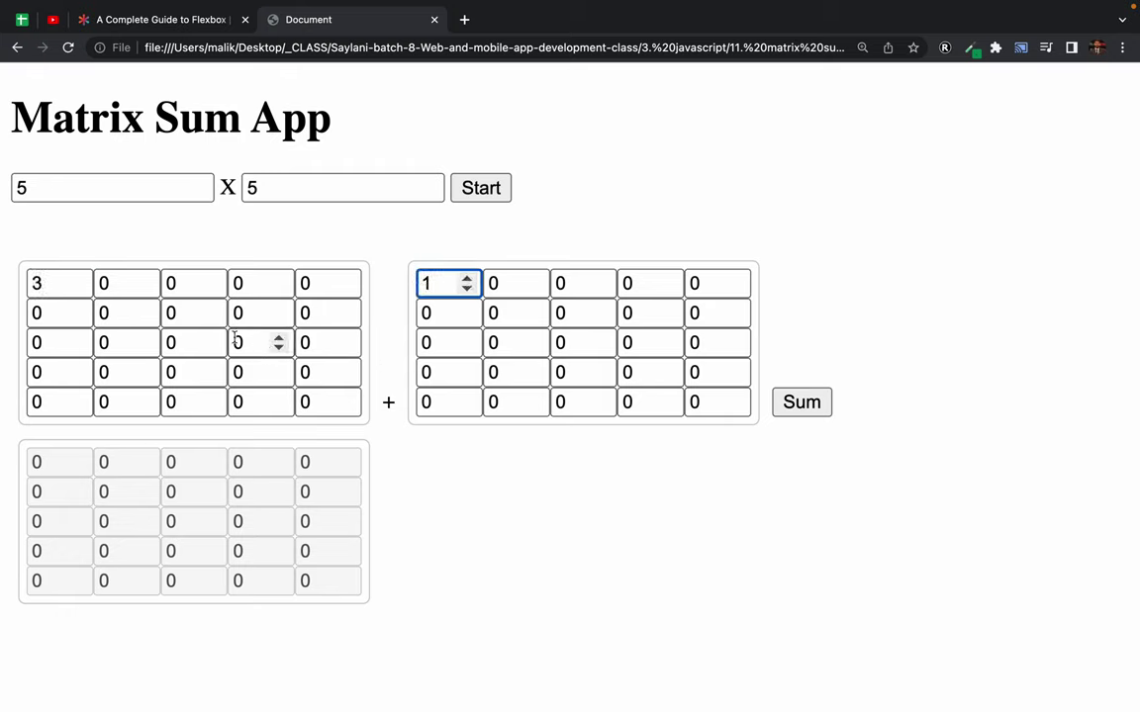
- Fill the second row of the first matrix with 2, 1, 1 and of the second matrix with 2, 2
left_click(210, 310)
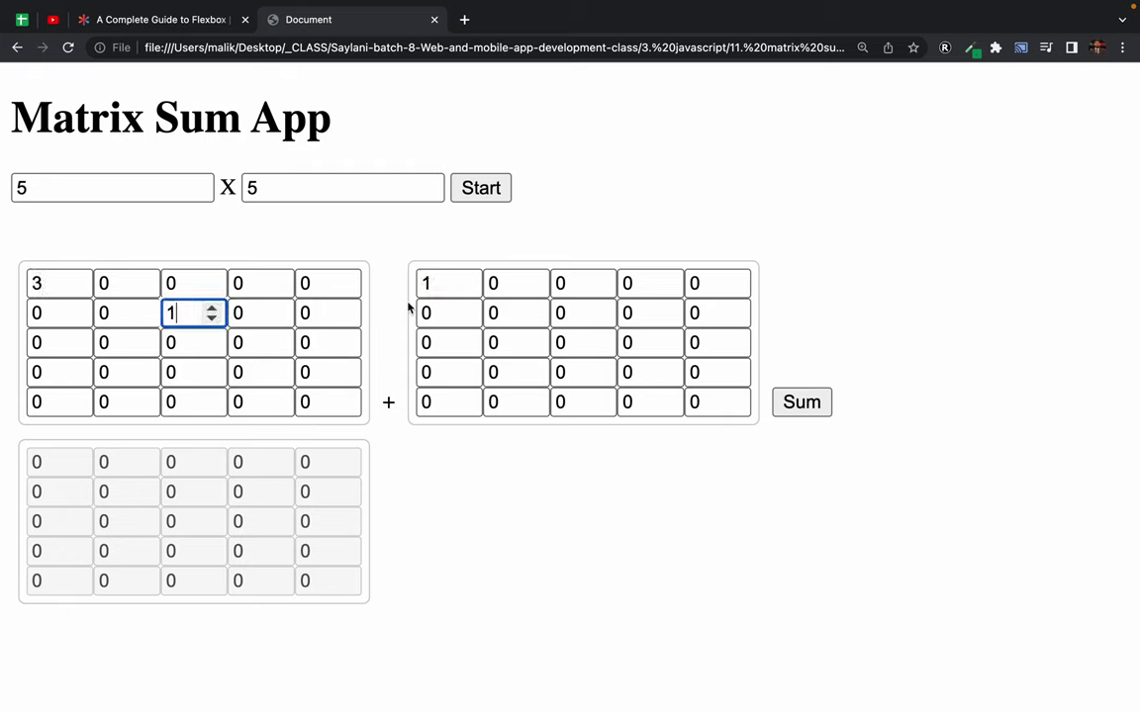
left_click(533, 310)
left_click(533, 309)
left_click(466, 309)
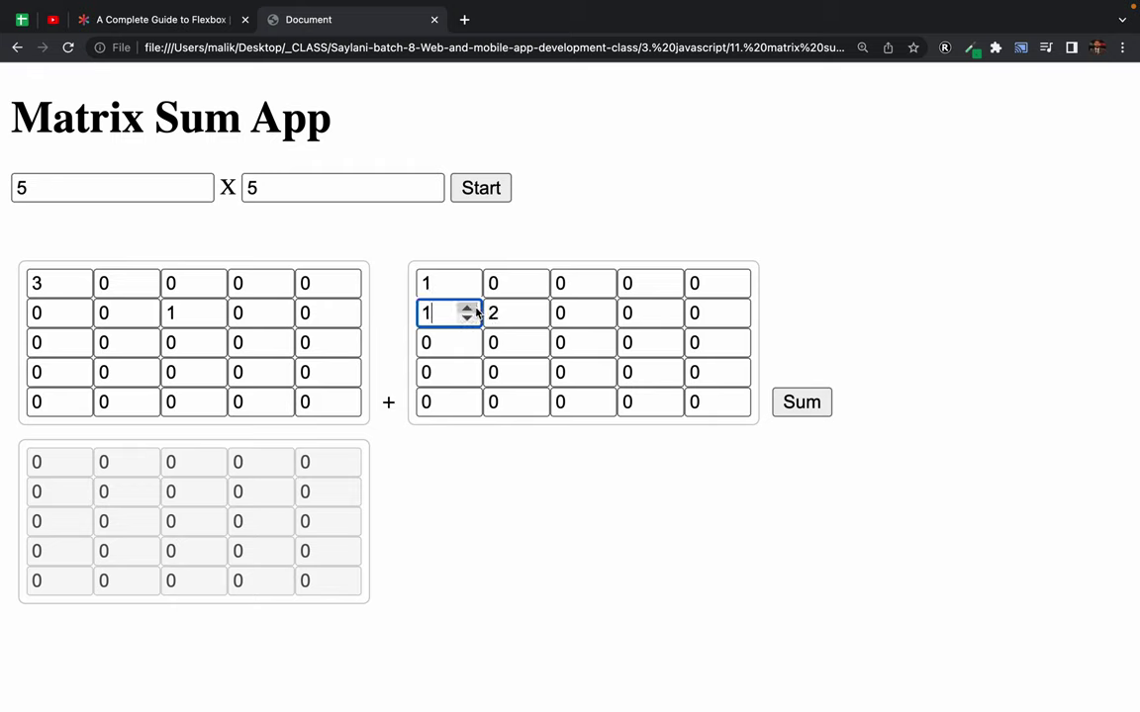
left_click(466, 309)
left_click(77, 309)
left_click(77, 308)
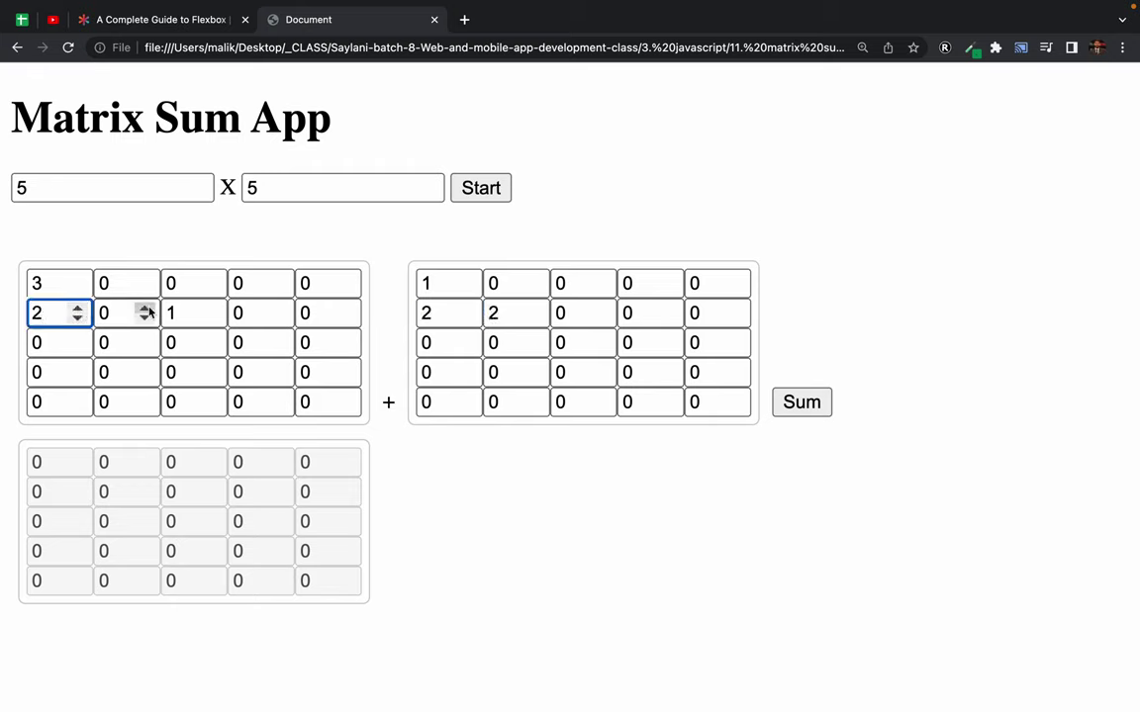
left_click(145, 309)
- Sum the two matrices and try to edit the first cell of the result matrix
left_click(802, 402)
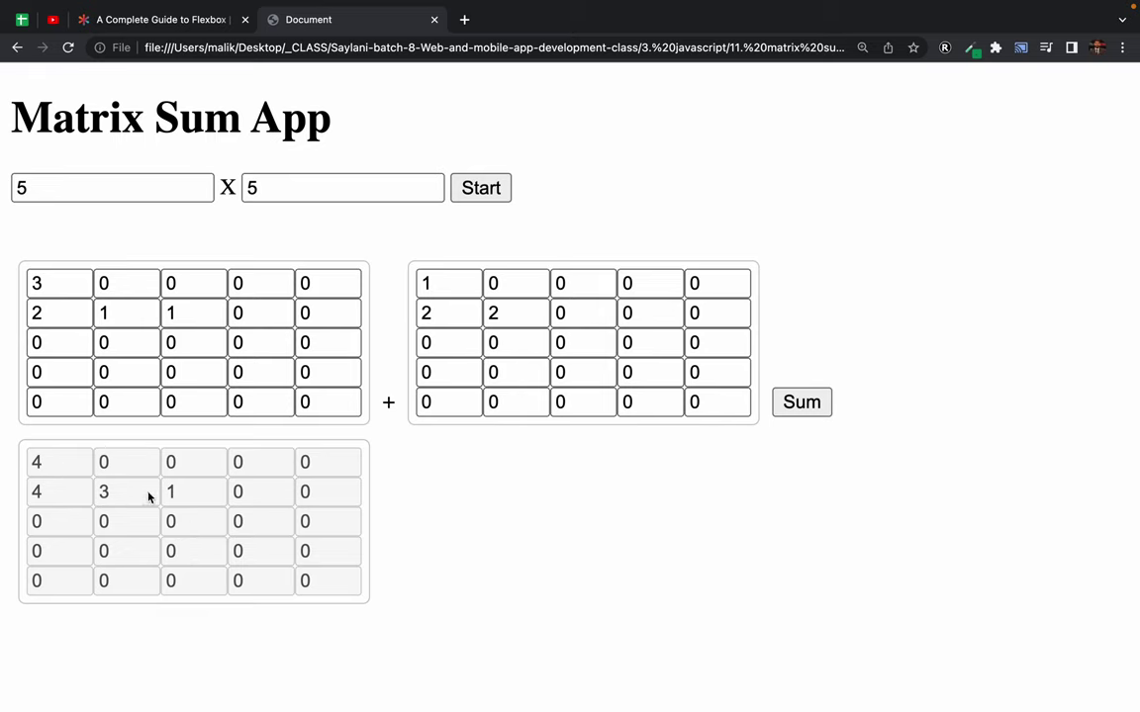
double_click(84, 460)
left_click(84, 460)
- Open the page inspector and check the responsive layout by narrowing the page to about 321 px wide and widening it again
right_click(956, 122)
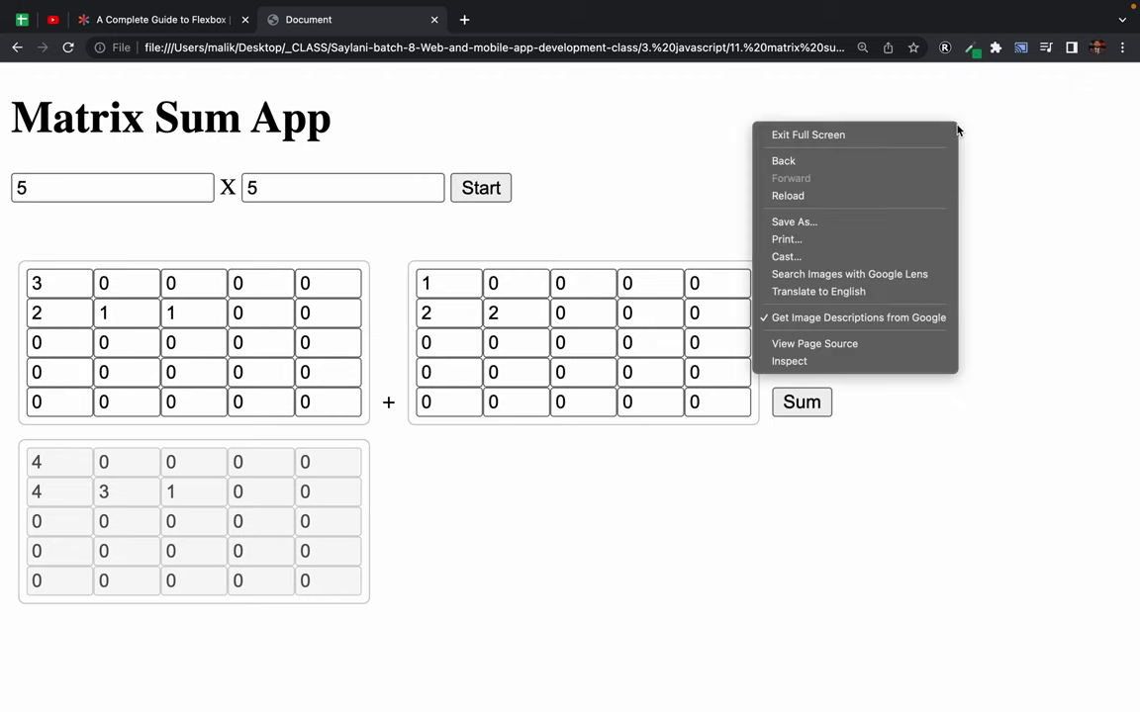
left_click(767, 358)
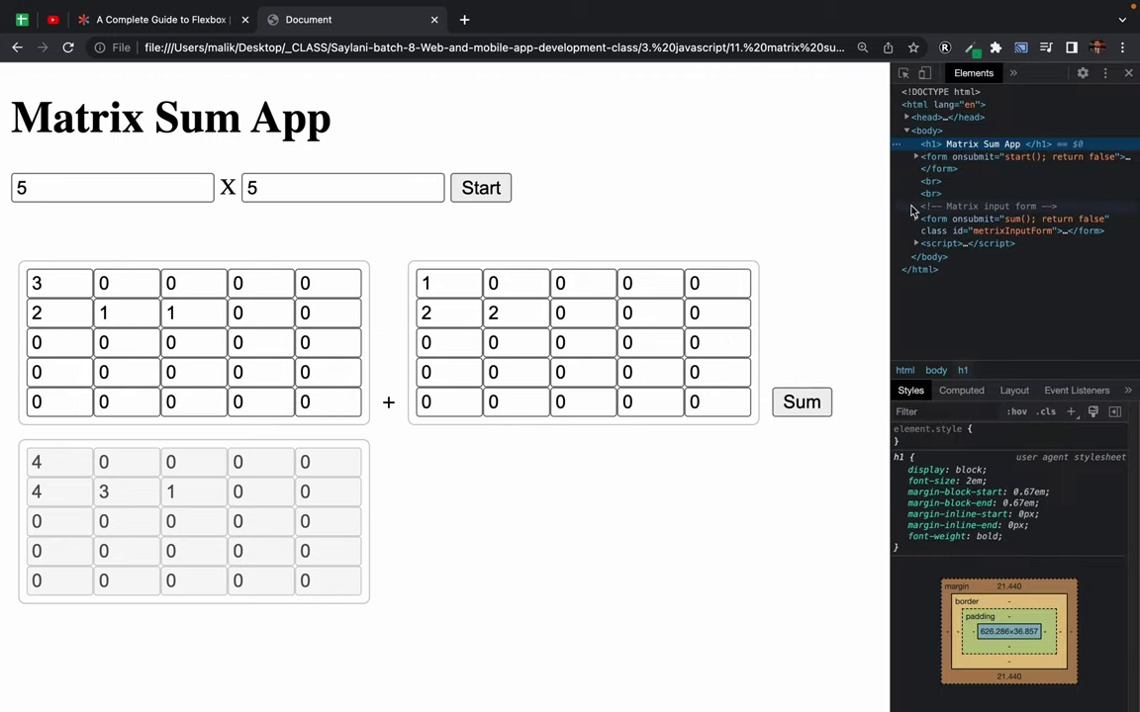
left_click_drag(884, 211, 448, 235)
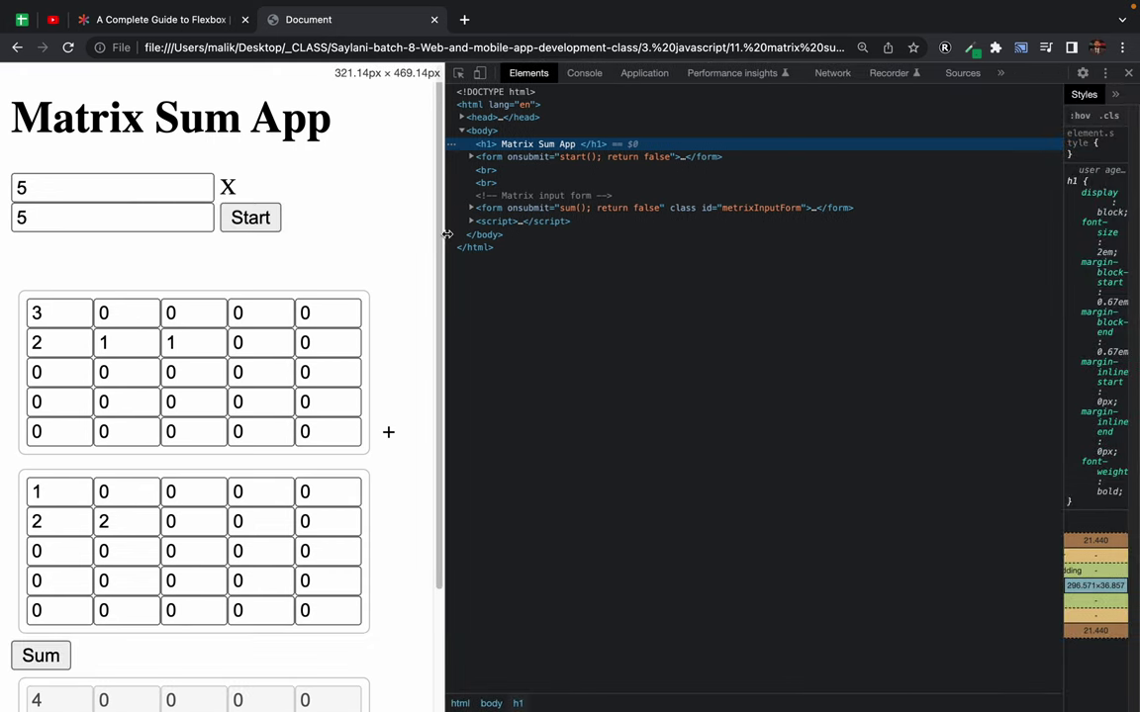
scroll(326, 376, "down", 3)
scroll(326, 515, "up", 3)
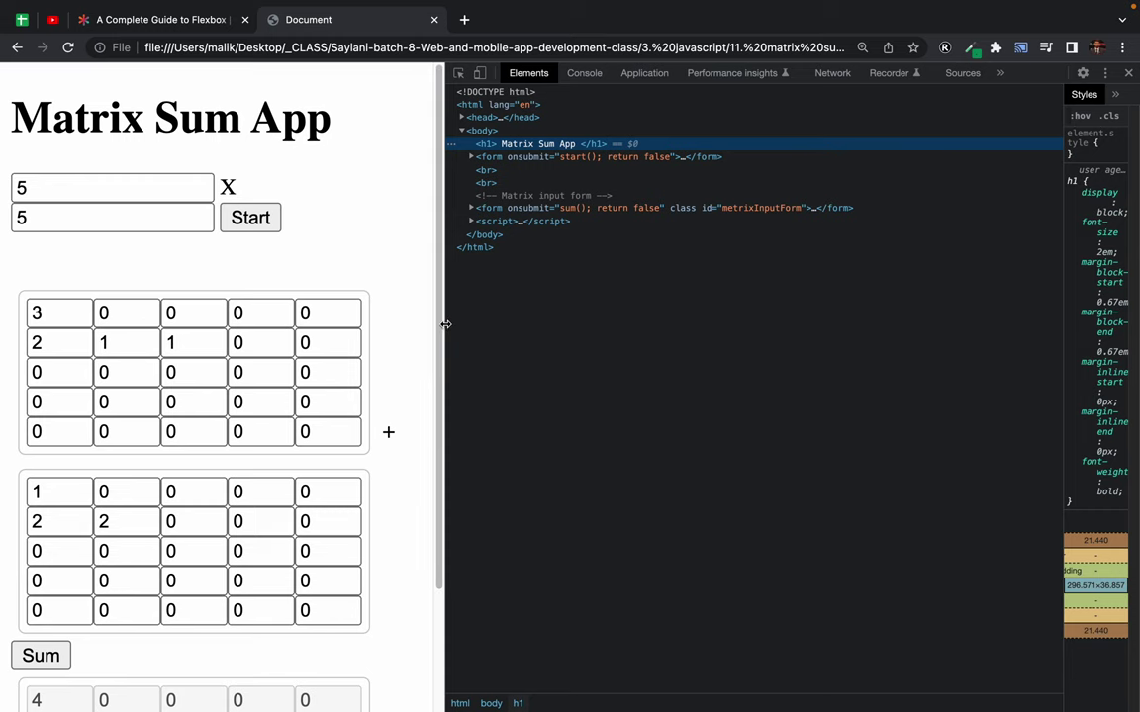
left_click_drag(447, 325, 941, 347)
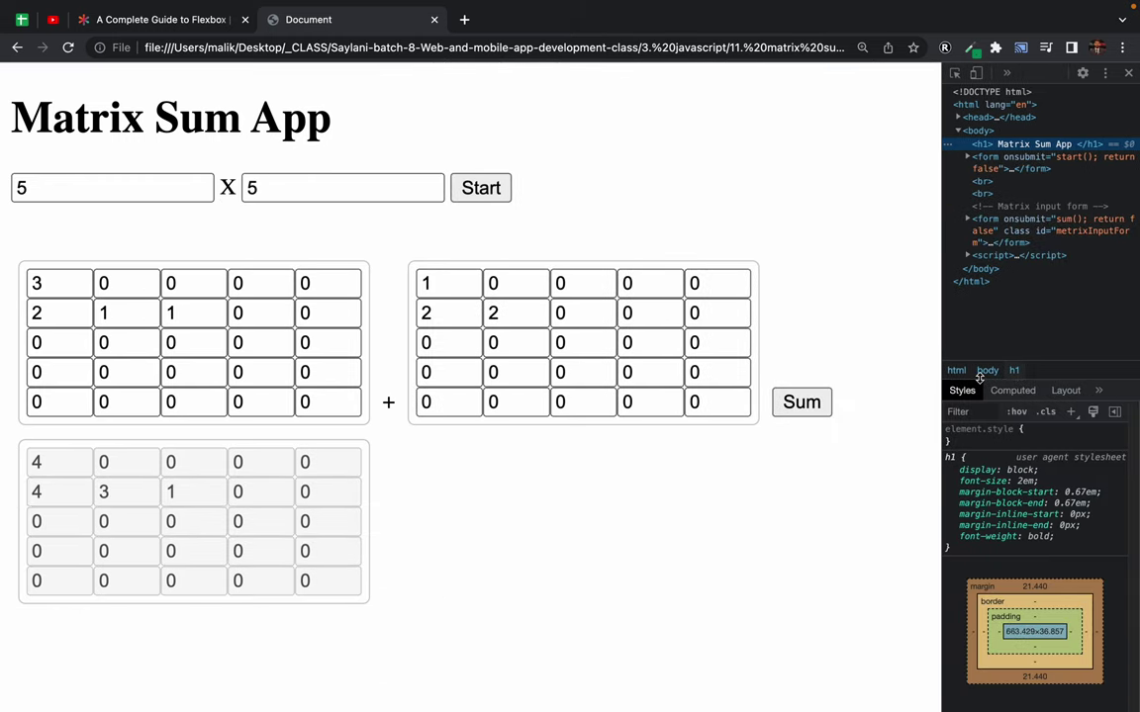